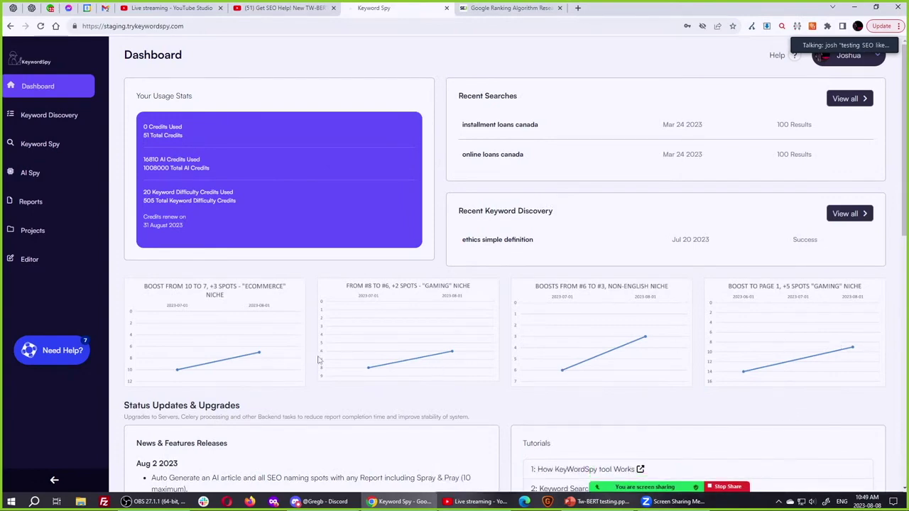
- Show the desktop and open 'recent keyword spy win20.png' from the successes folder
scroll(311, 359, "down", 3)
scroll(311, 353, "up", 1)
scroll(311, 353, "up", 2)
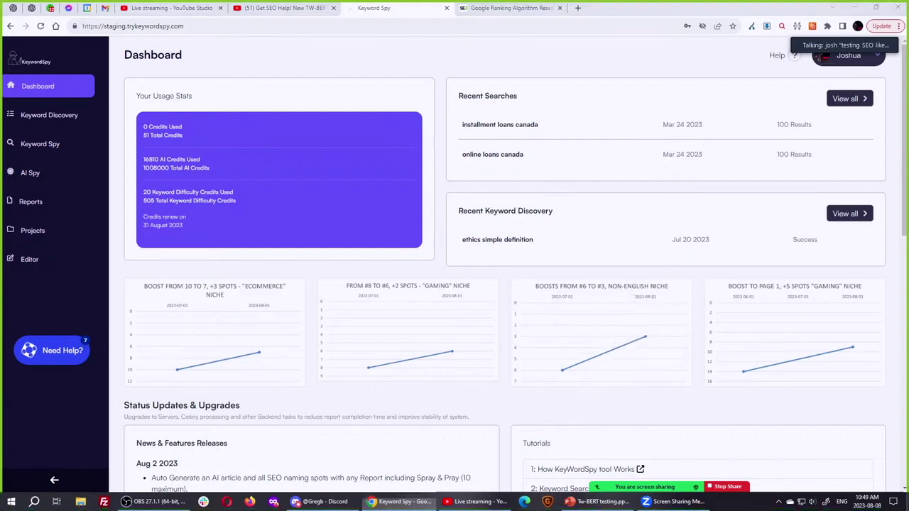
key("super+d")
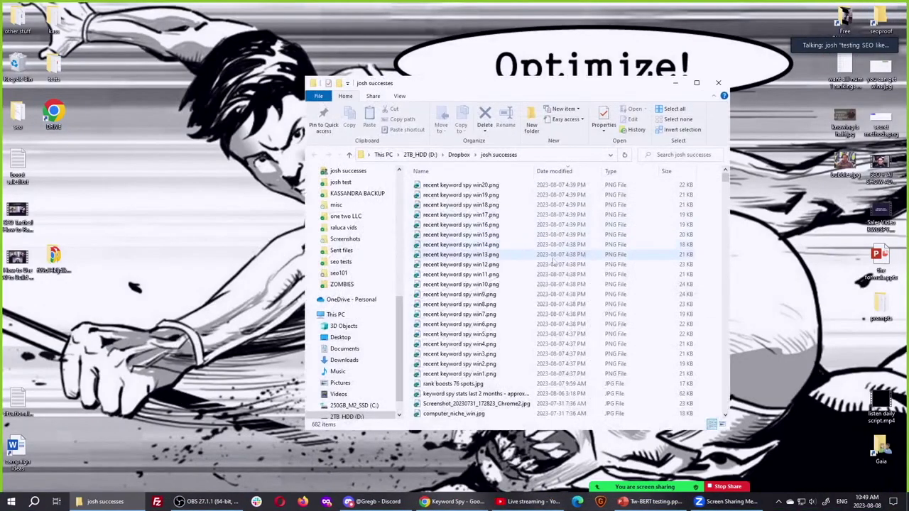
left_click(449, 187)
double_click(449, 187)
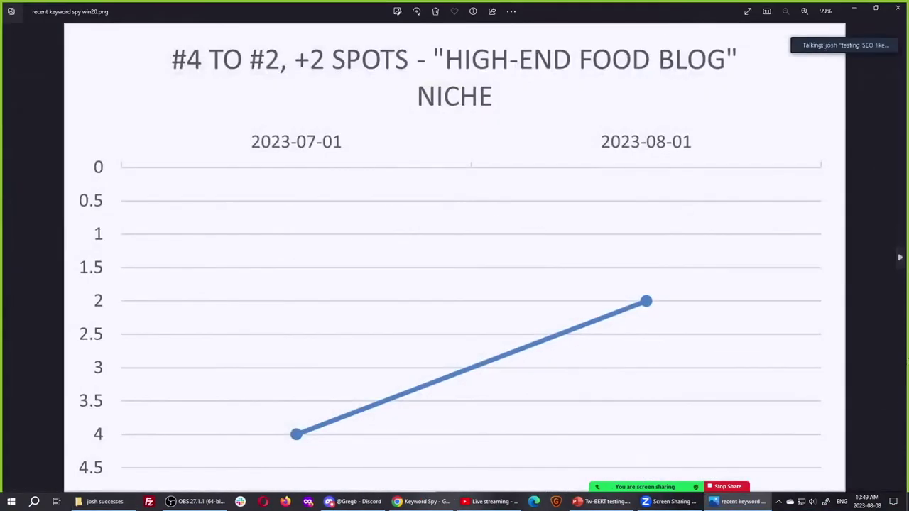
- Page through the food, printing, vehicle, gaming, education and coupon niche ranking charts
left_click(899, 260)
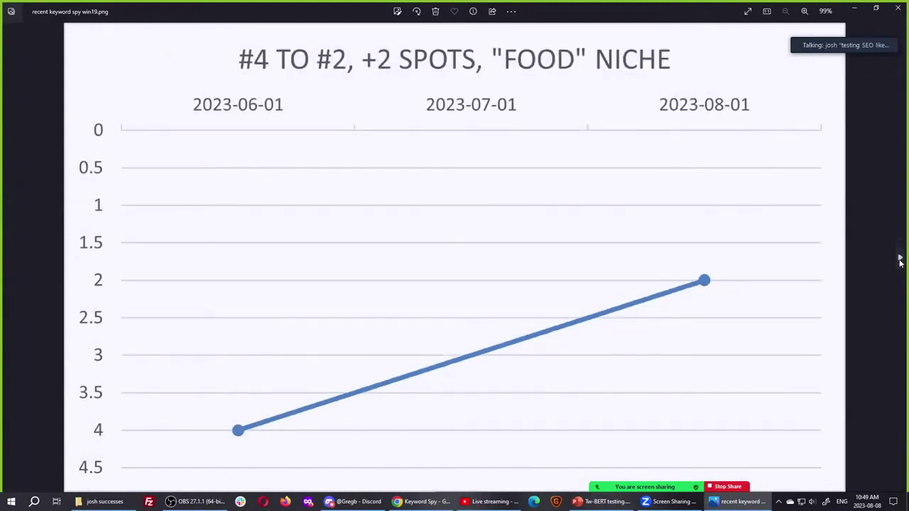
left_click(900, 260)
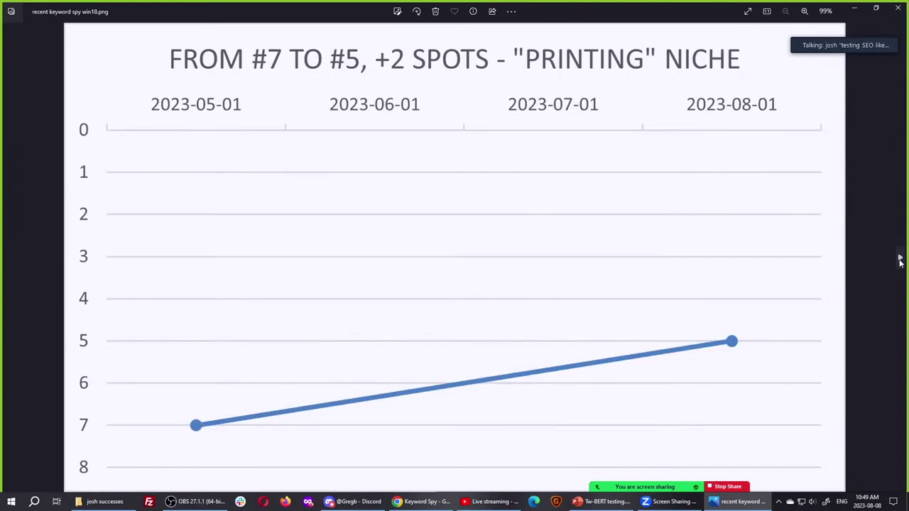
left_click(900, 260)
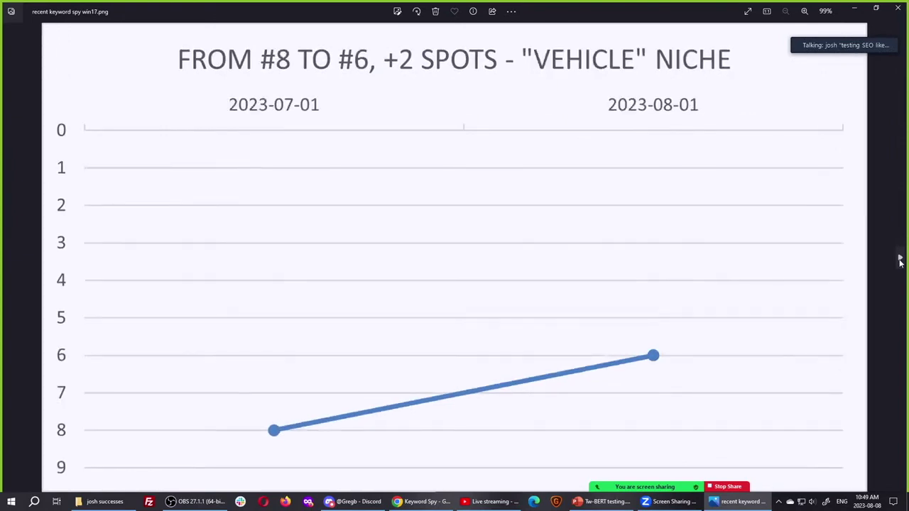
left_click(900, 260)
left_click(900, 260)
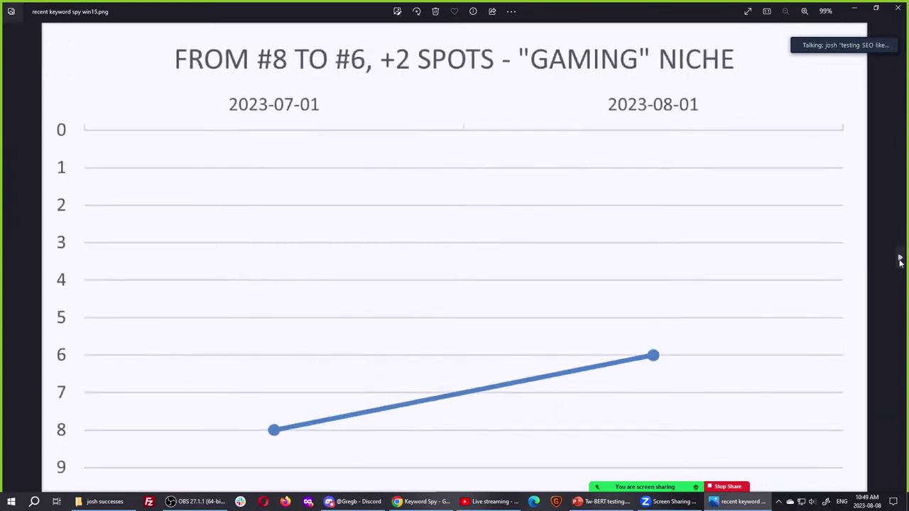
left_click(900, 260)
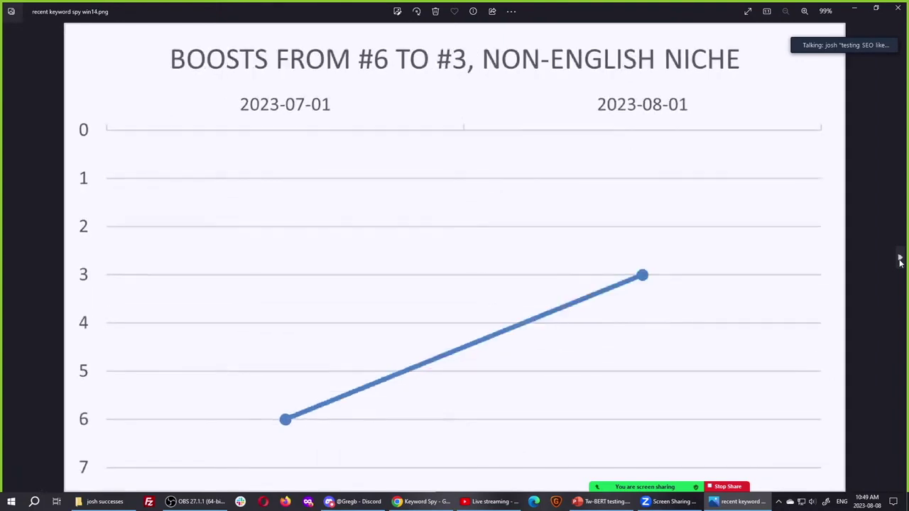
left_click(900, 260)
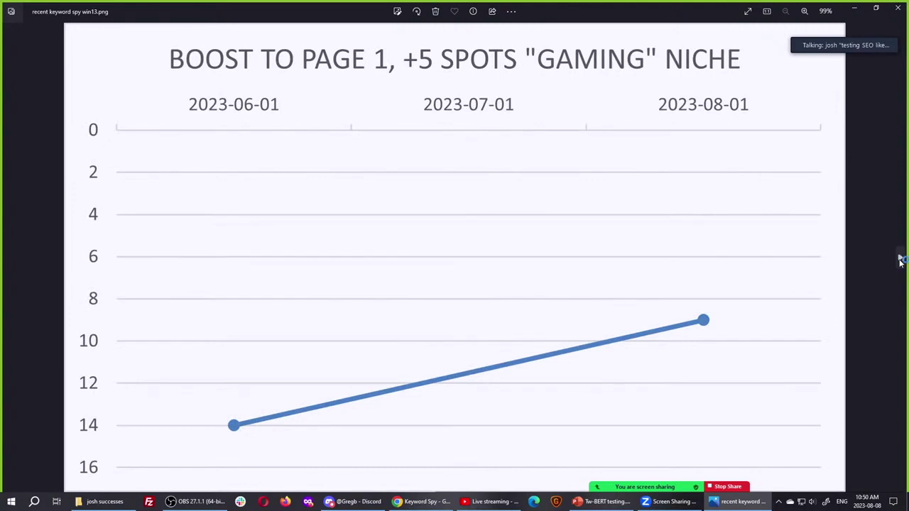
left_click(900, 260)
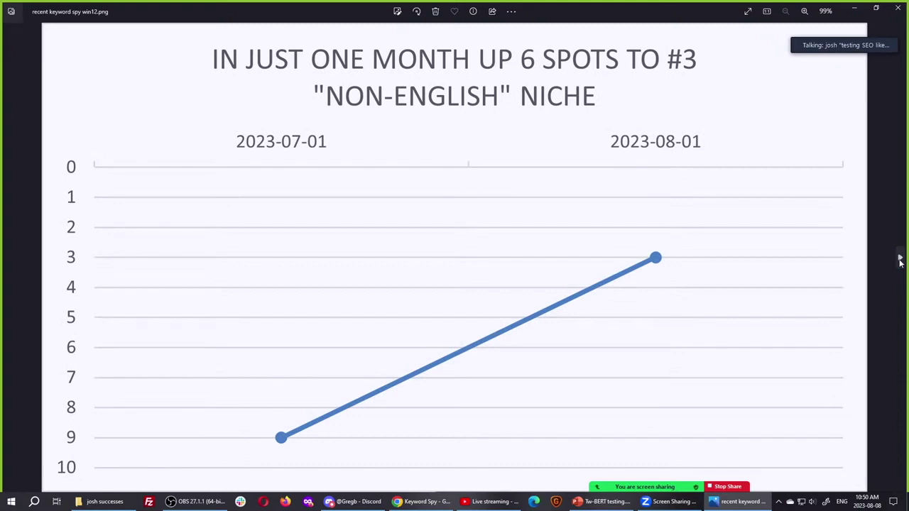
left_click(900, 260)
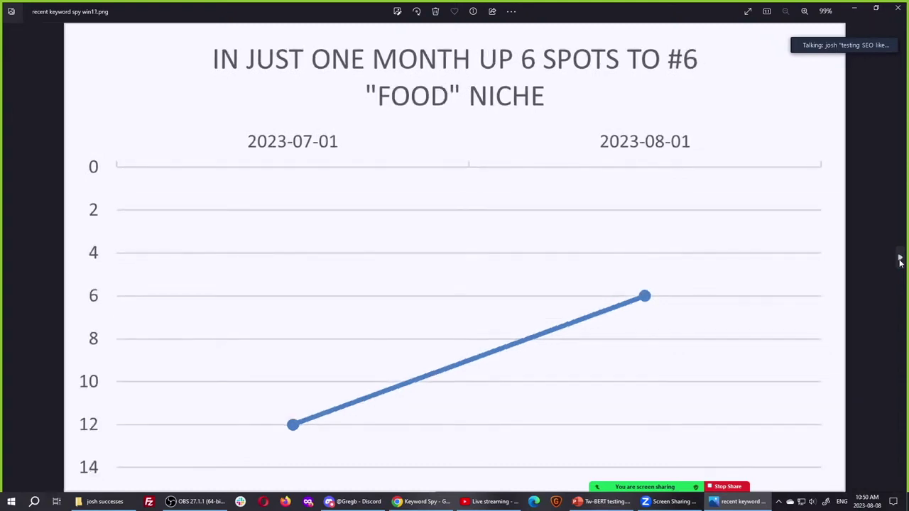
left_click(900, 260)
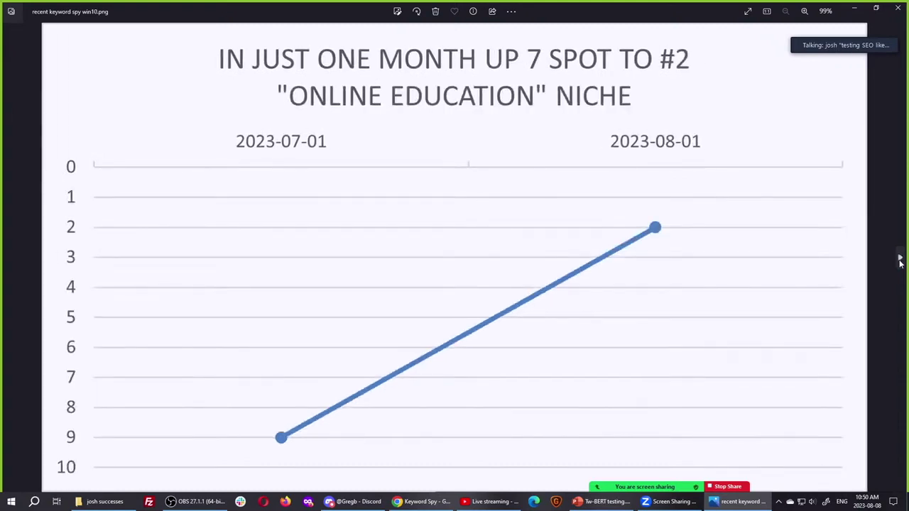
left_click(900, 260)
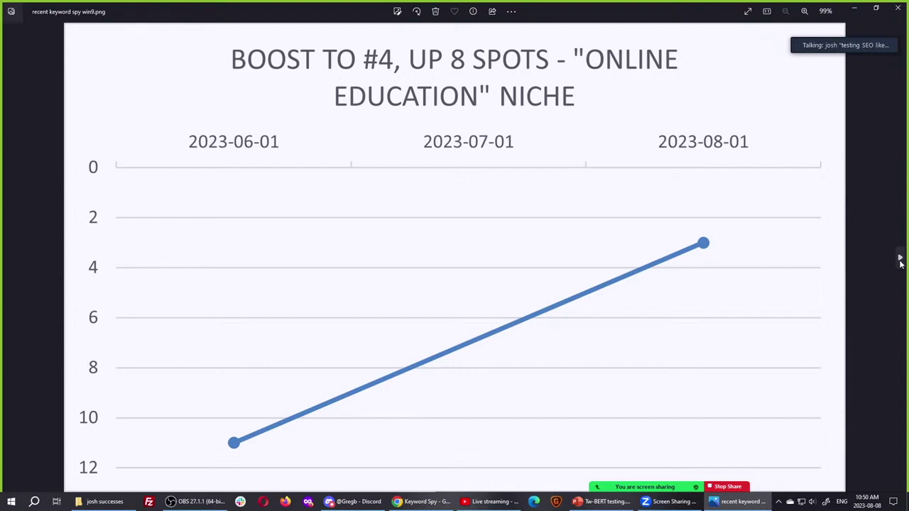
left_click(901, 262)
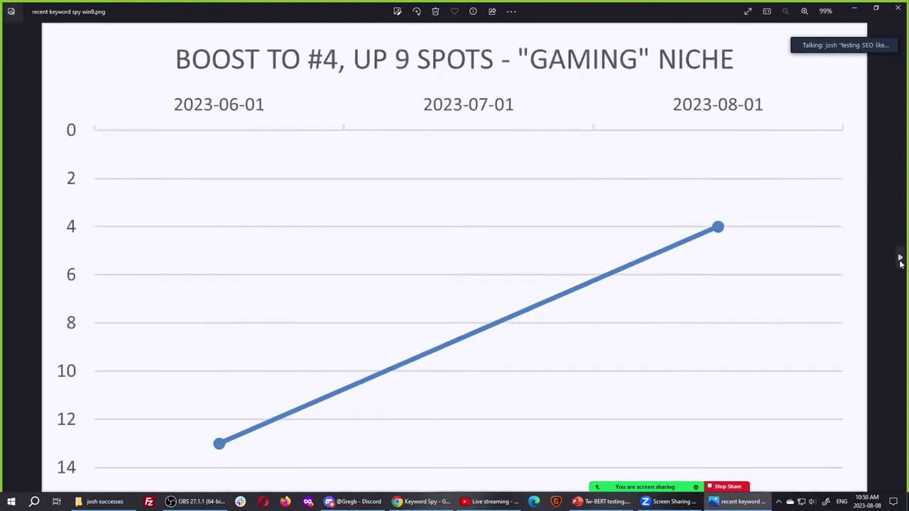
left_click(901, 261)
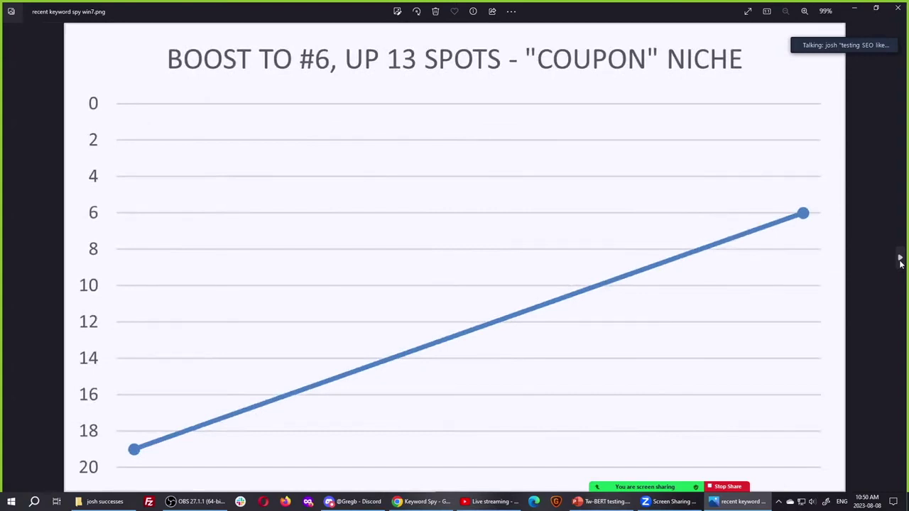
- Page on through the insurance, cybersecurity and health charts to the final ecommerce chart win1.png
left_click(901, 262)
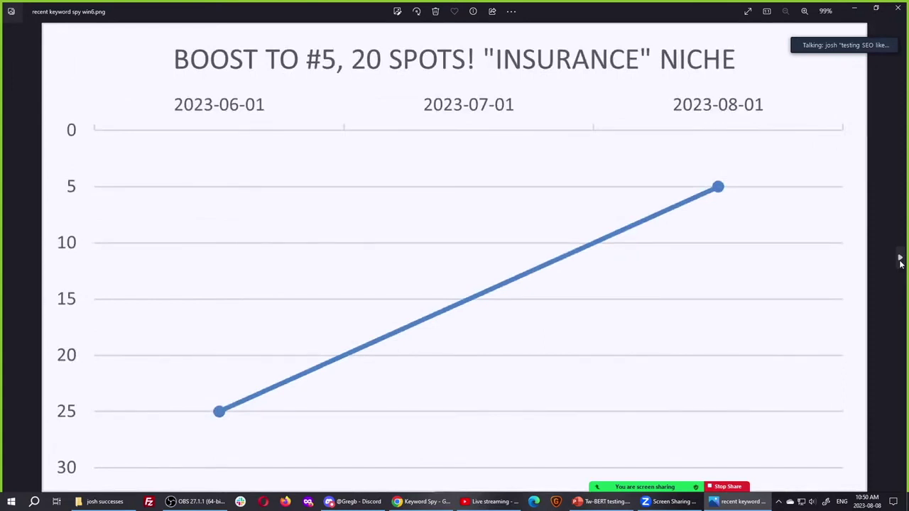
left_click(900, 262)
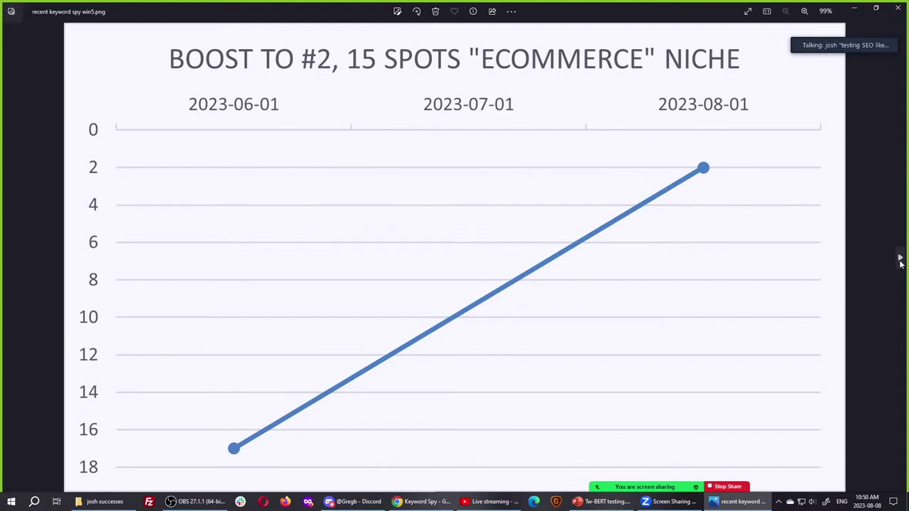
left_click(899, 260)
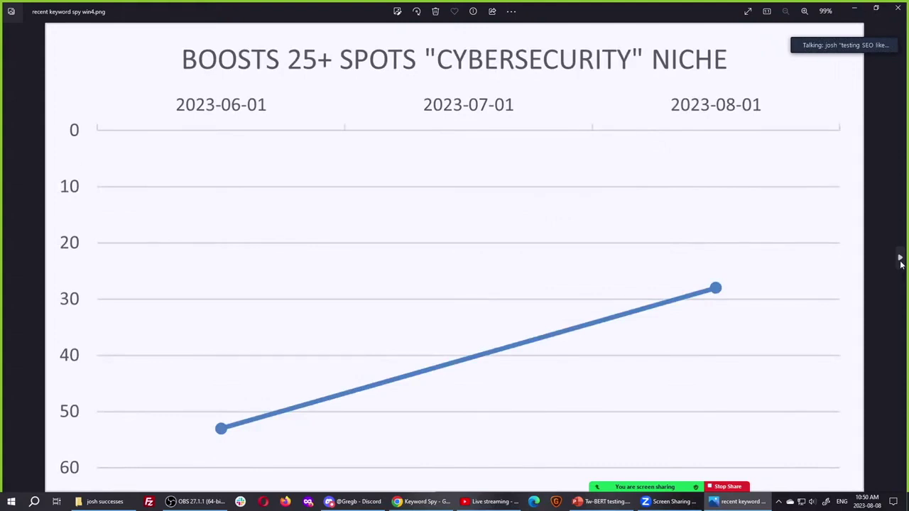
left_click(900, 260)
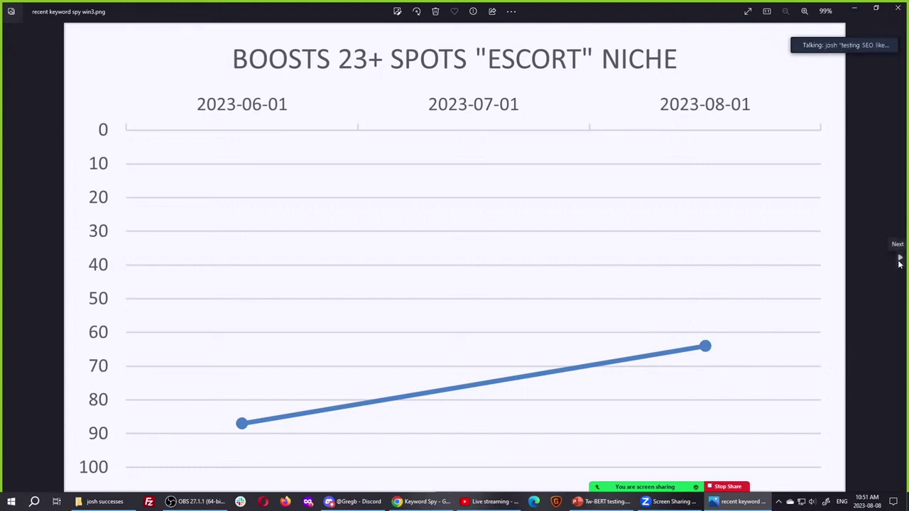
left_click(900, 260)
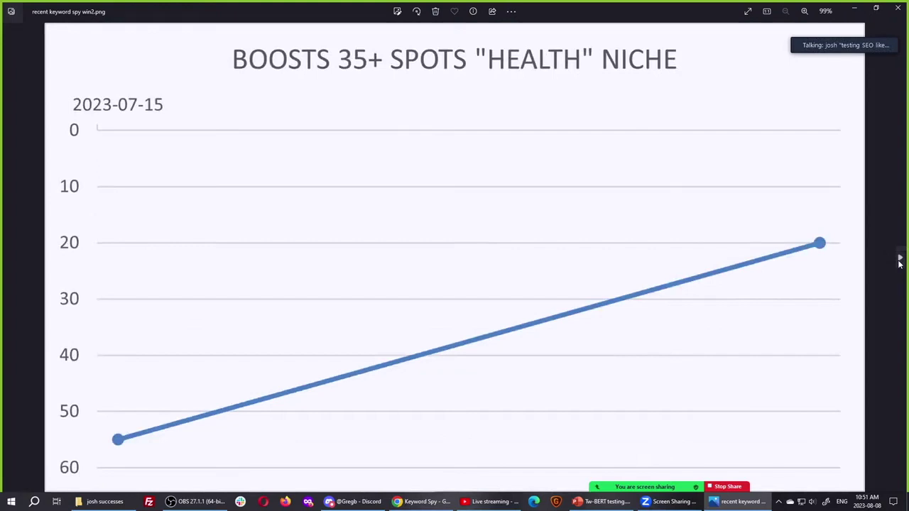
left_click(900, 260)
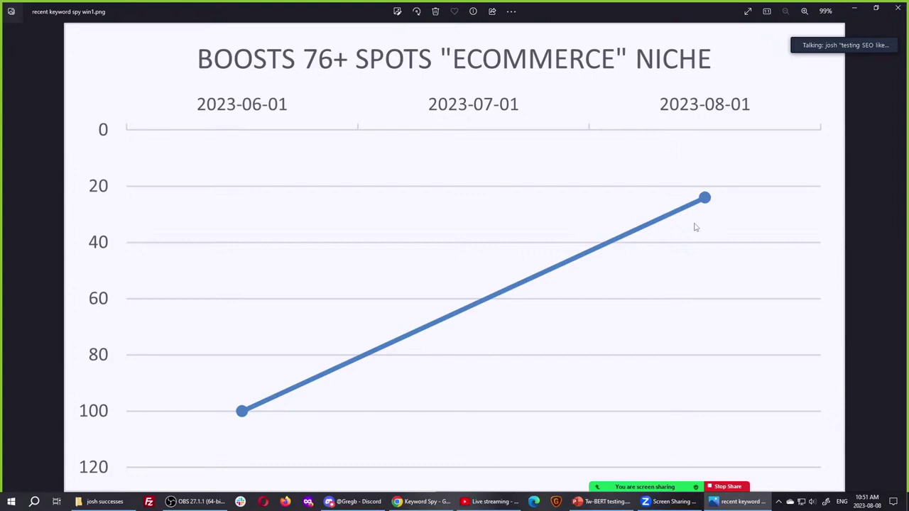
- Close Photos and bring up the installment loans canada report's BERT entity analysis
left_click(898, 7)
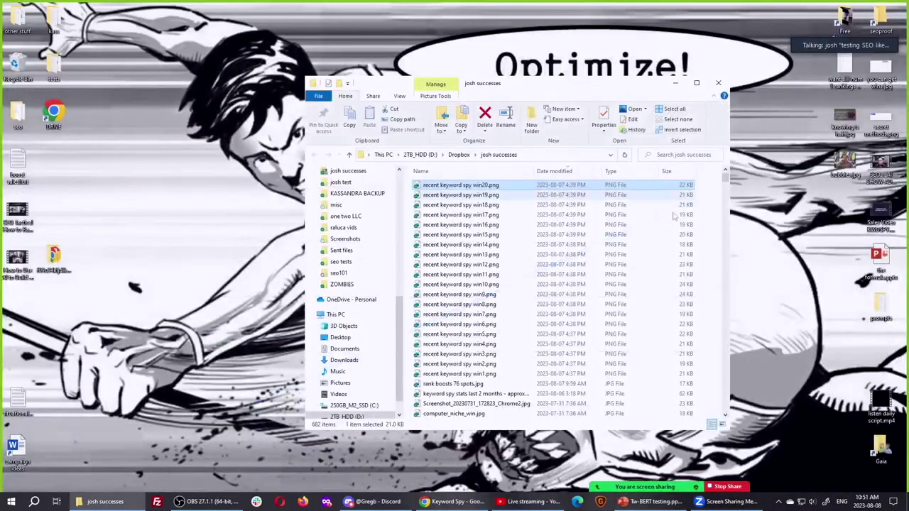
key("alt+Tab")
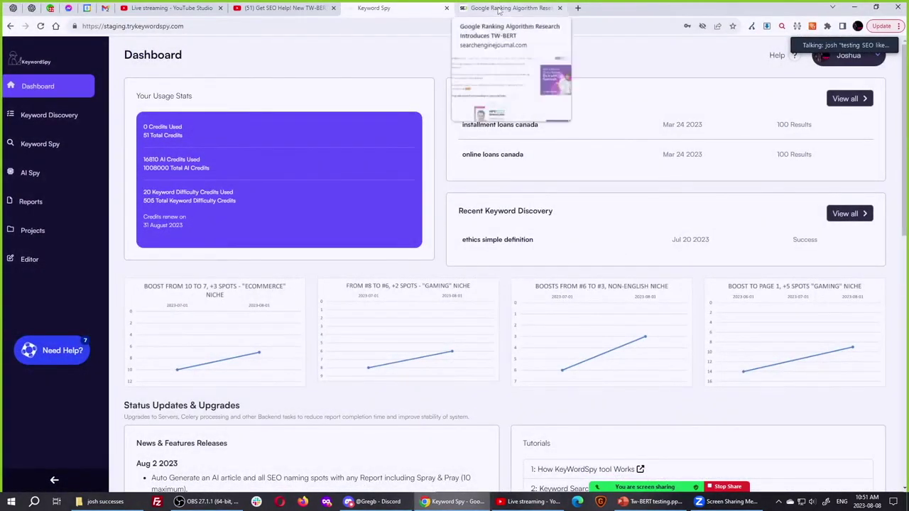
left_click(514, 126)
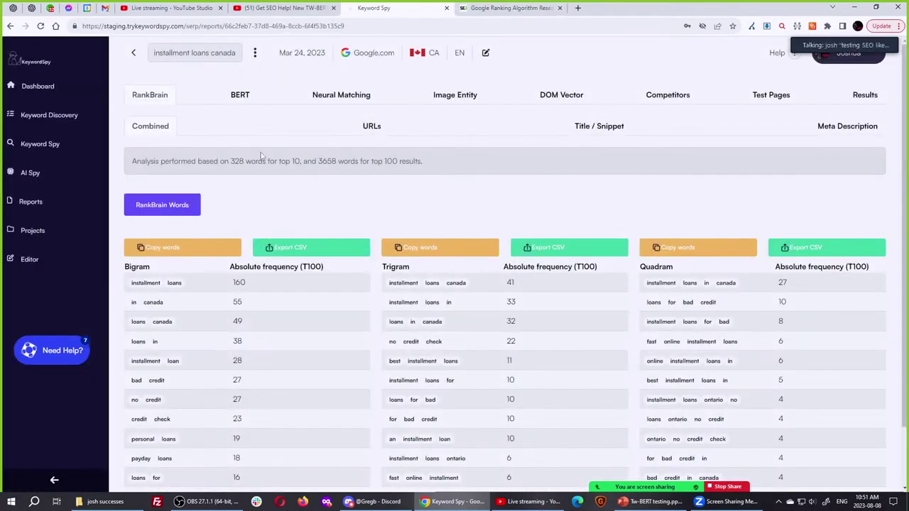
left_click(245, 97)
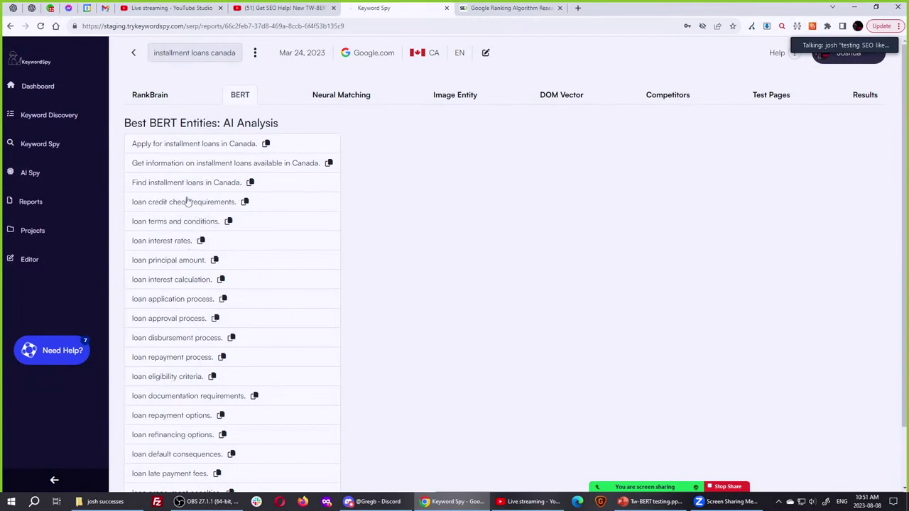
left_click(187, 174)
- Rerun the Playground word-ranking prompt with the query 'installment loans canada' instead of photo booth rental
left_click(193, 143)
left_click(193, 144)
left_click(31, 7)
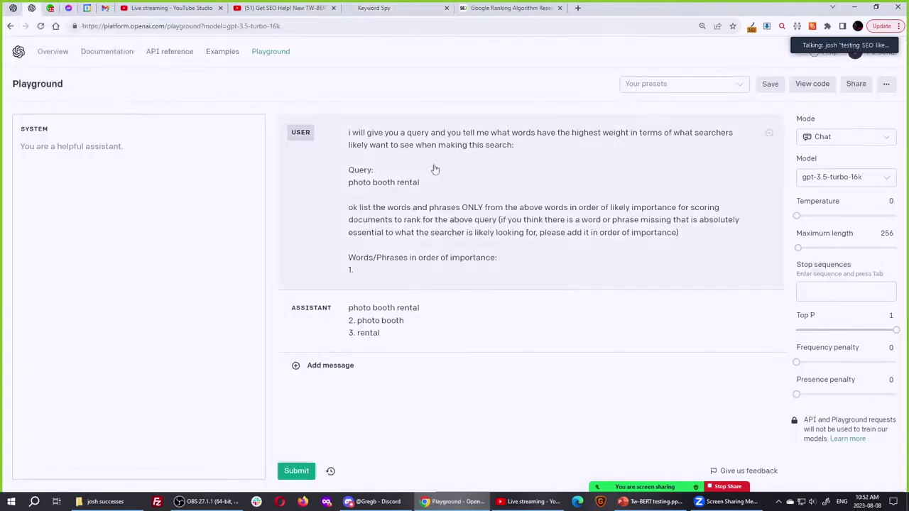
triple_click(375, 186)
type("installment loa")
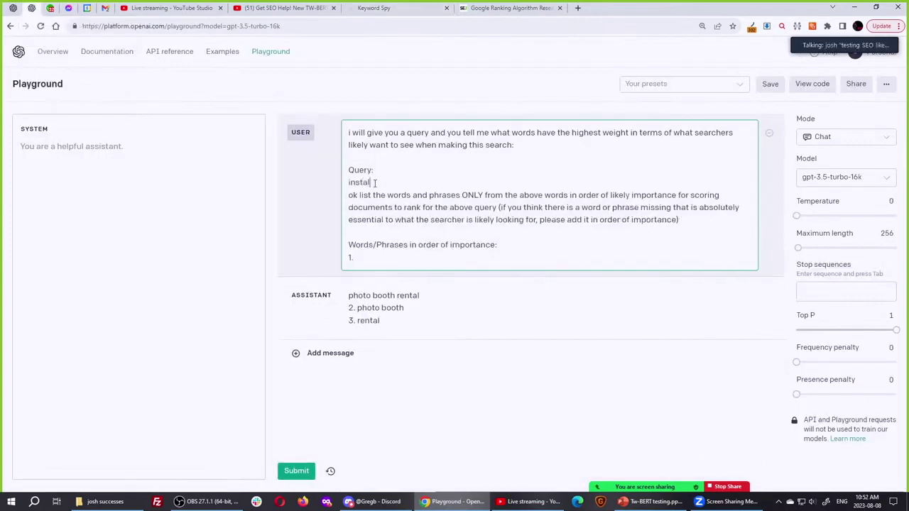
type("ns canada")
key("Return")
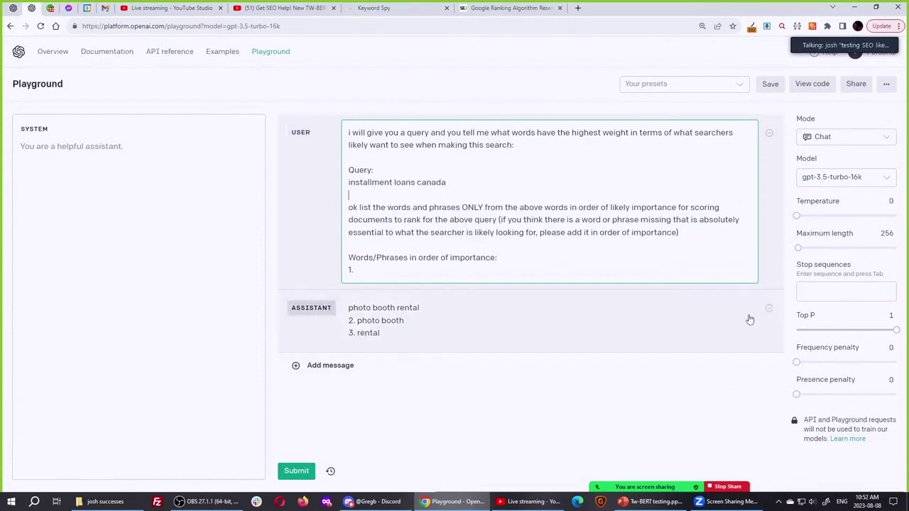
left_click(768, 311)
left_click(296, 471)
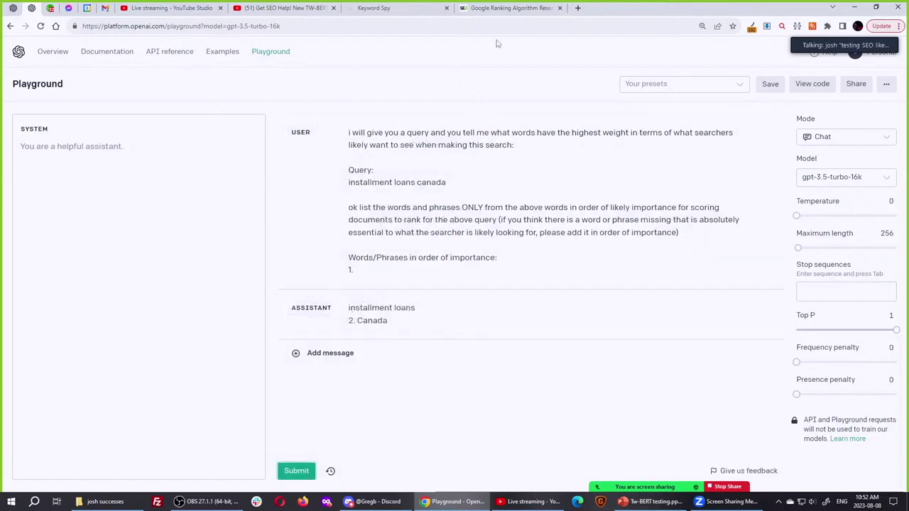
left_click(405, 14)
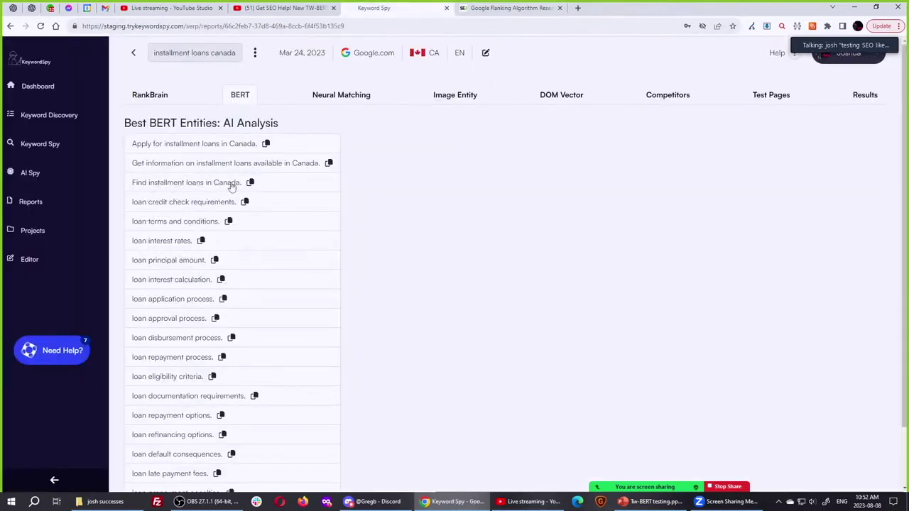
- Review the phrase counts, copying the installment loans (160) and in canada (55) frequencies
scroll(254, 181, "down", 3)
scroll(254, 180, "down", 3)
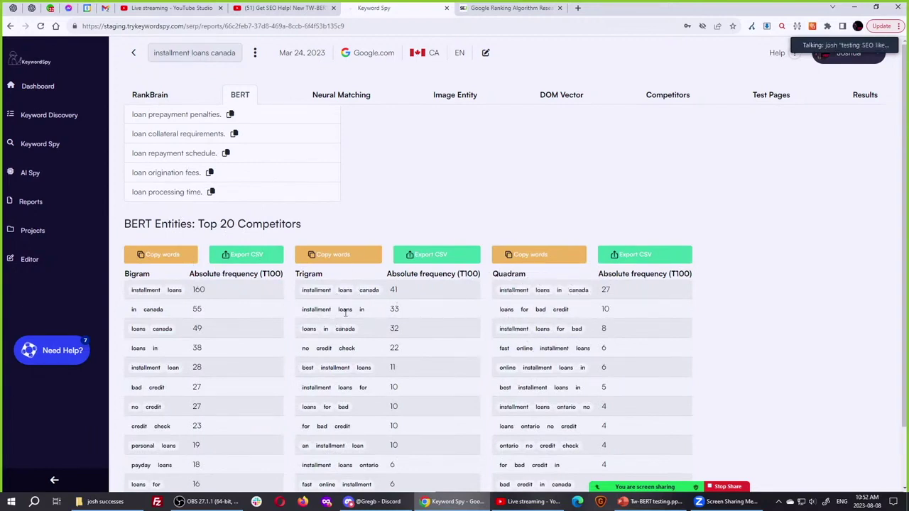
left_click(168, 291)
double_click(199, 290)
double_click(196, 309)
left_click(162, 292)
key("ctrl+c")
left_click(393, 290)
scroll(581, 296, "up", 5)
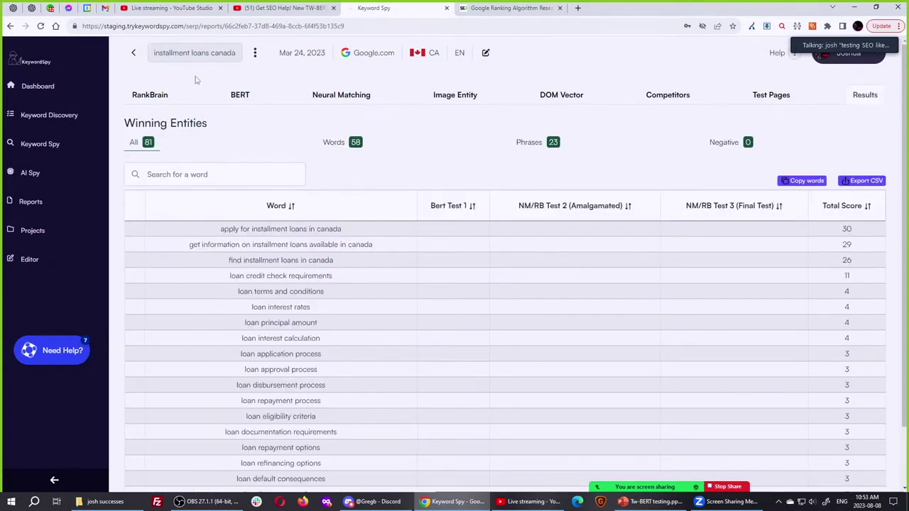
- Open the outdoor wall lighting report from Reports and inspect its BERT entity list
left_click(135, 57)
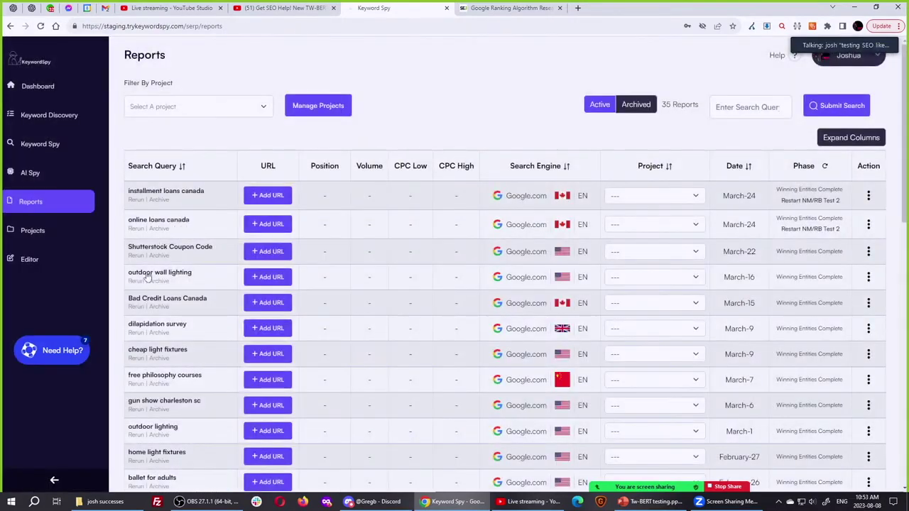
left_click(147, 276)
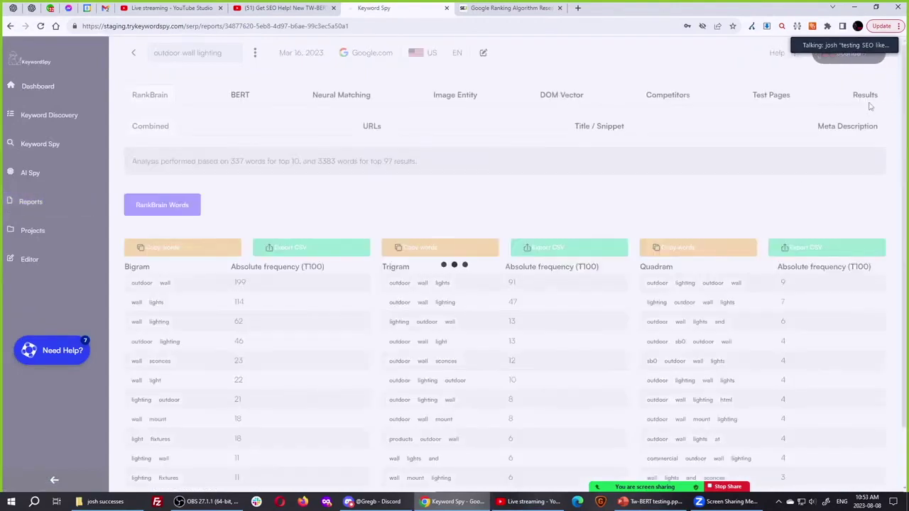
left_click(242, 100)
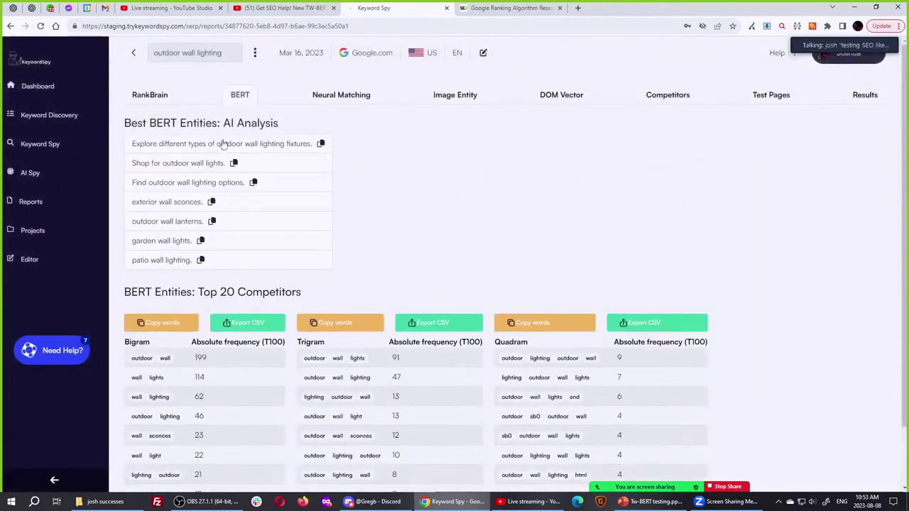
left_click(311, 146)
left_click(190, 168)
left_click(211, 169)
left_click(357, 358)
left_click(360, 382)
left_click(535, 367)
- Rerun the Playground prompt with the query 'outdoor wall lighting' after clearing the old answer
left_click(589, 381)
left_click(31, 8)
triple_click(393, 184)
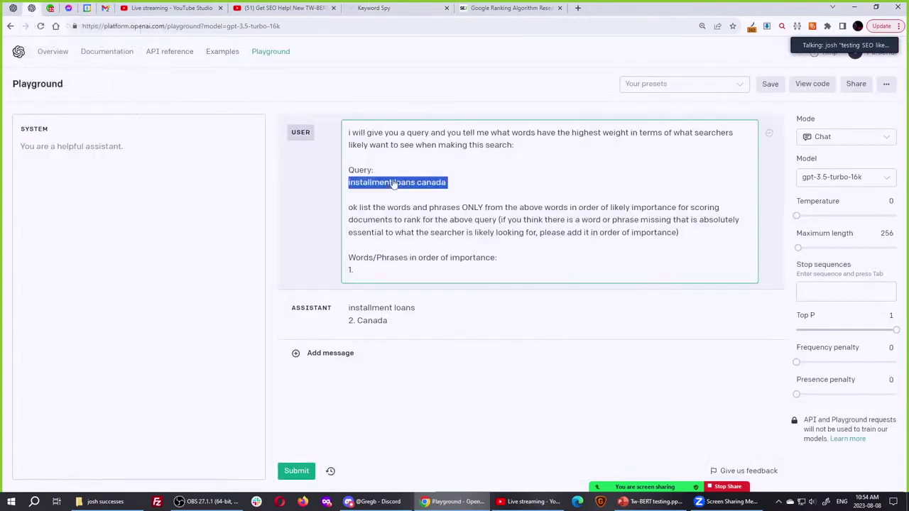
type("outdoor wall l")
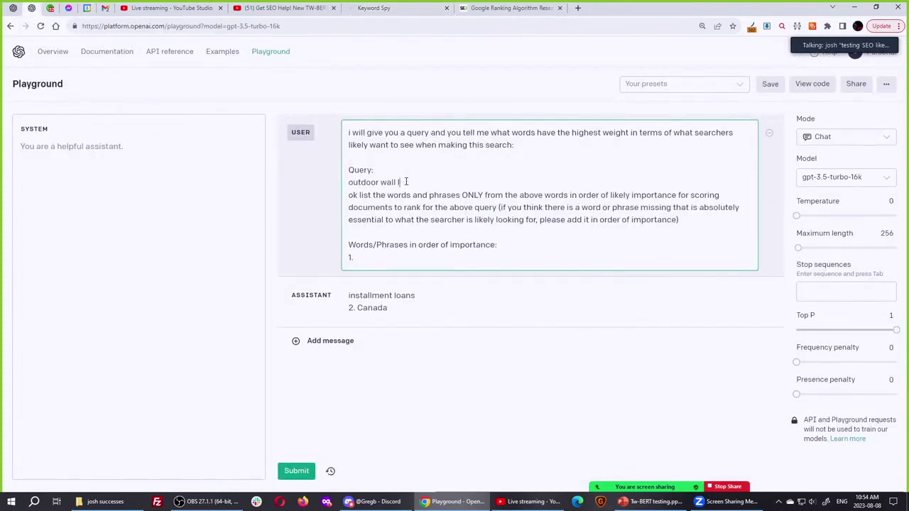
type("ighting")
key("Return")
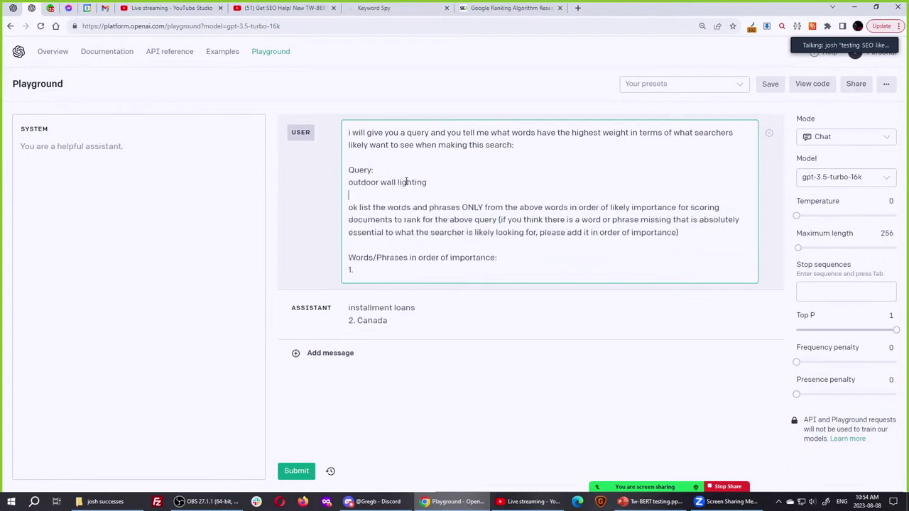
left_click(772, 311)
left_click(295, 471)
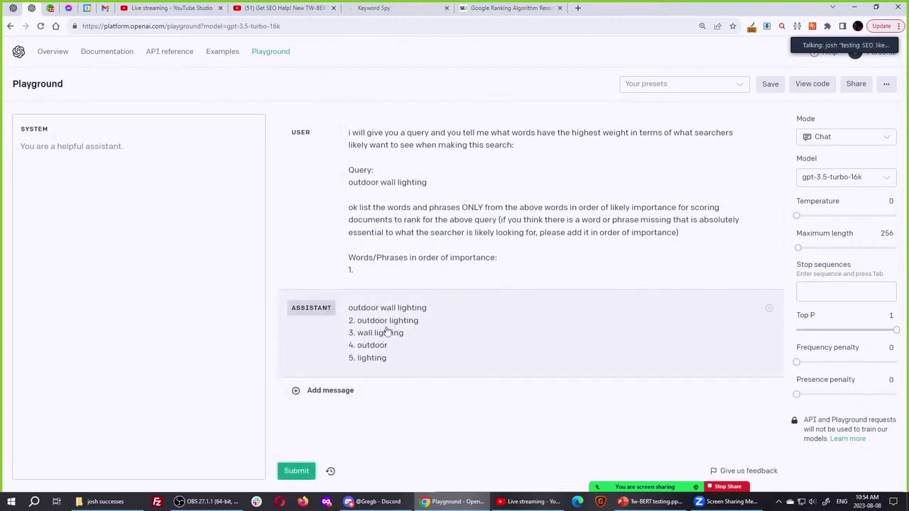
- Go over the ranked phrases: outdoor lighting, wall lighting, outdoor, lighting
left_click(372, 357)
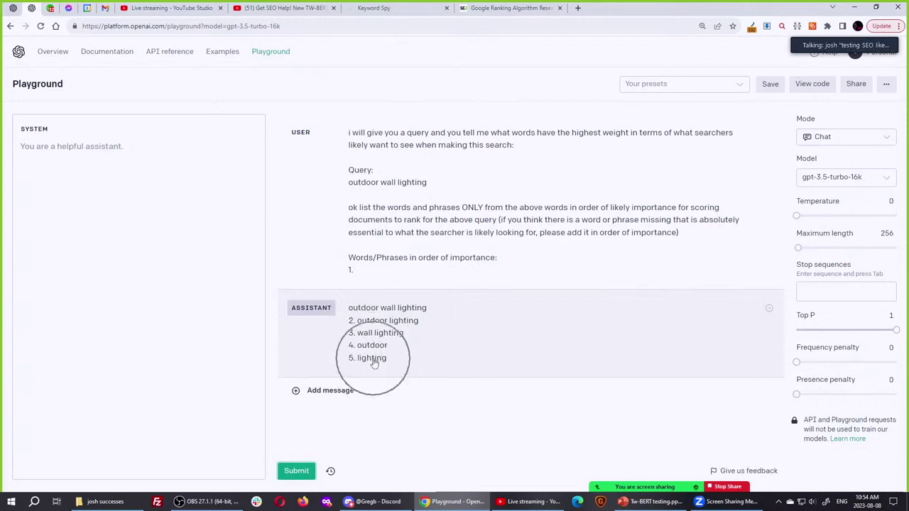
left_click(390, 325)
left_click(377, 336)
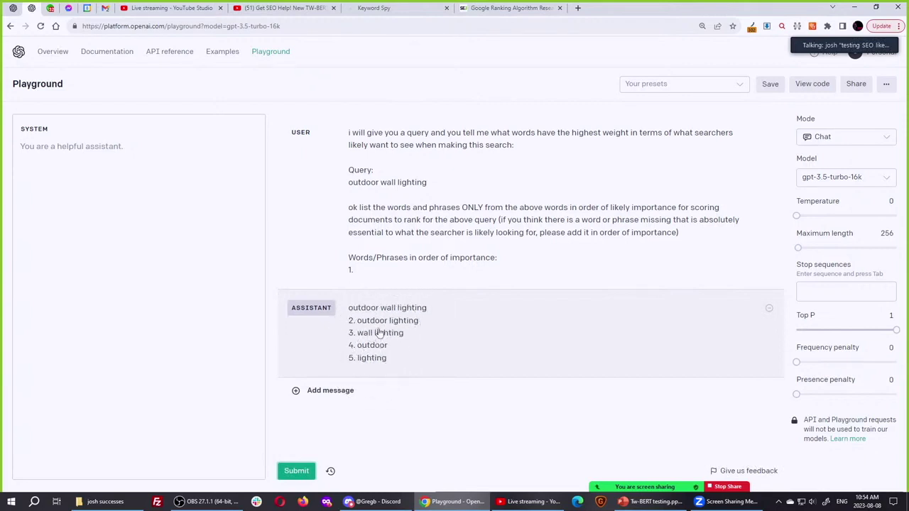
left_click(382, 326)
left_click(380, 335)
left_click(387, 339)
left_click(381, 332)
left_click(378, 352)
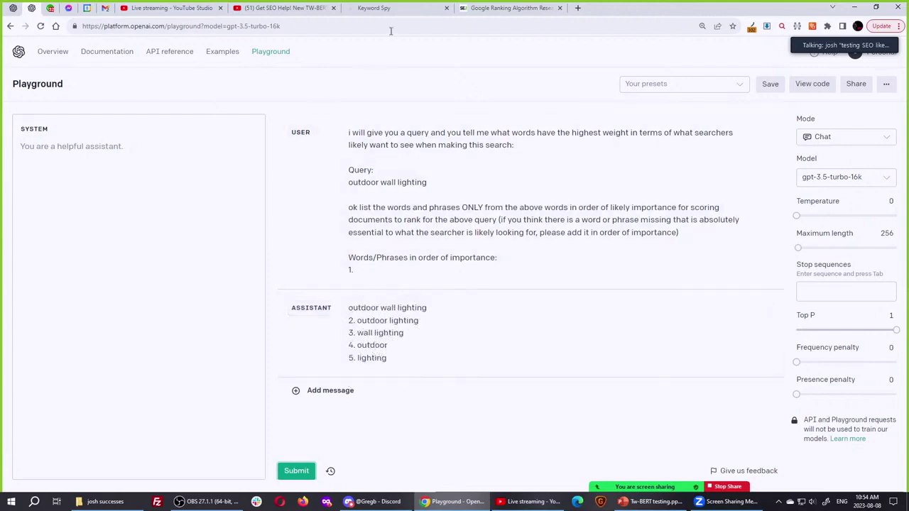
left_click(389, 9)
left_click(240, 187)
left_click(193, 257)
left_click(170, 206)
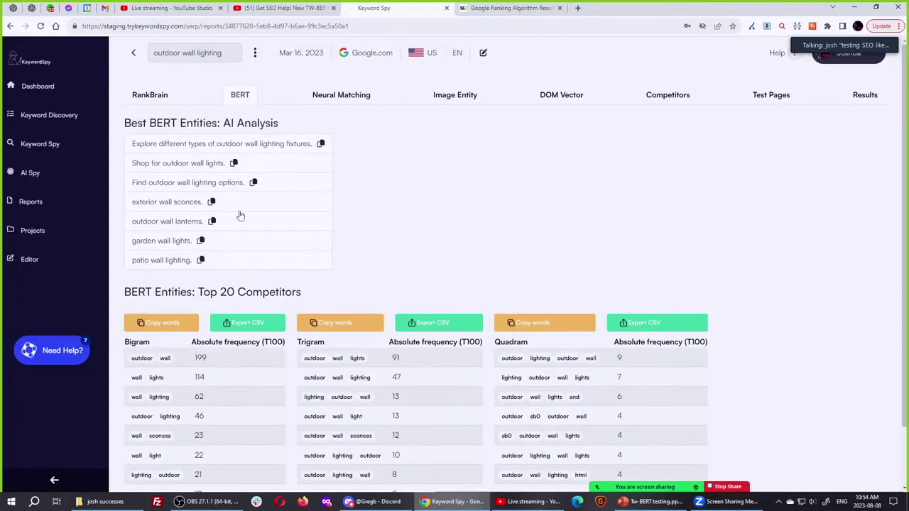
double_click(299, 145)
double_click(142, 168)
double_click(174, 167)
left_click(175, 172)
left_click(189, 156)
left_click(189, 156)
left_click(189, 156)
left_click(188, 156)
left_click(189, 156)
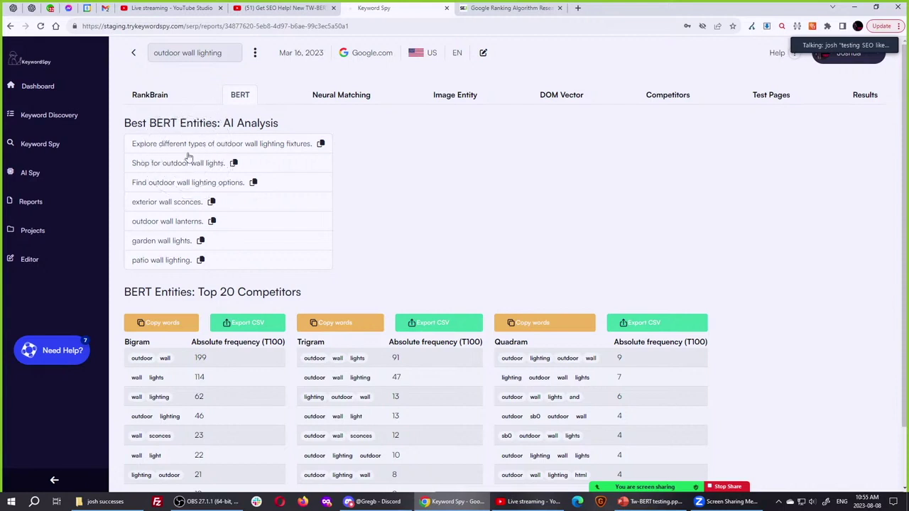
left_click(366, 361)
left_click(537, 368)
- Show the outdoor wall lighting Winning Entities: 551 words, 7 phrases and 3 negatives
left_click(256, 145)
left_click(858, 103)
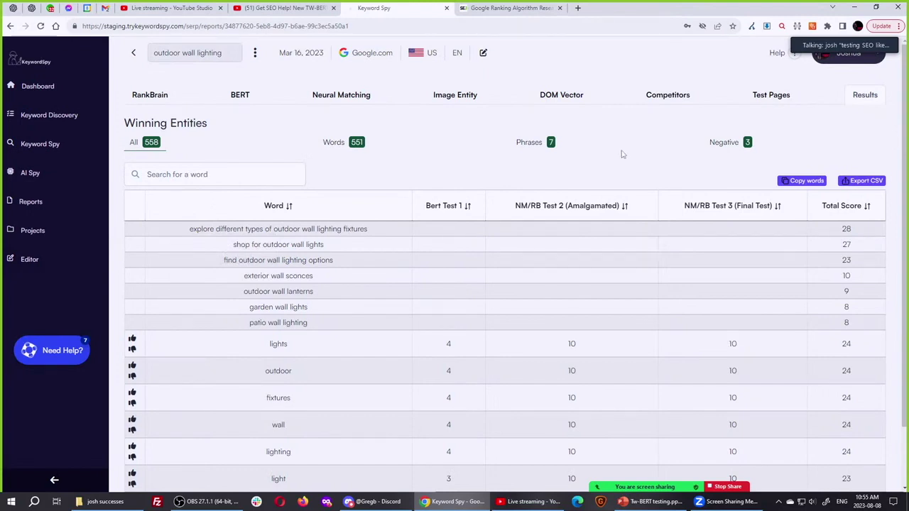
left_click(511, 7)
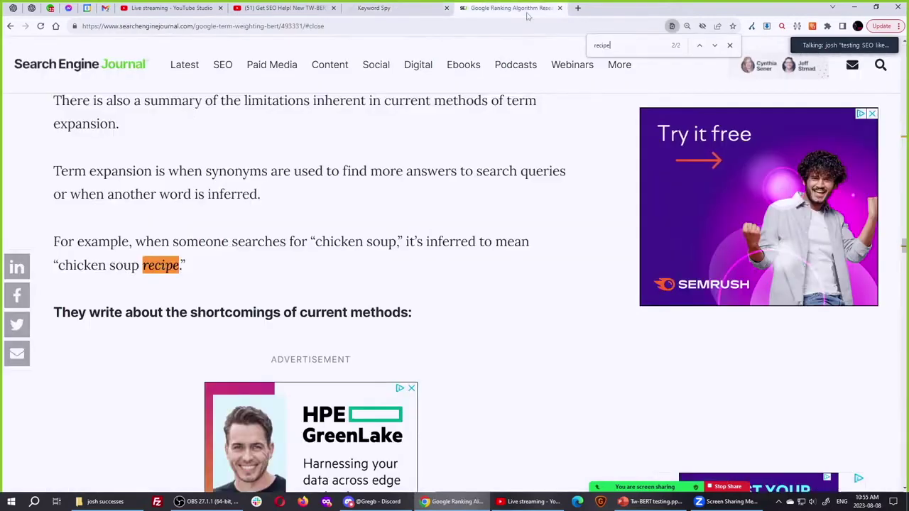
scroll(287, 258, "up", 3)
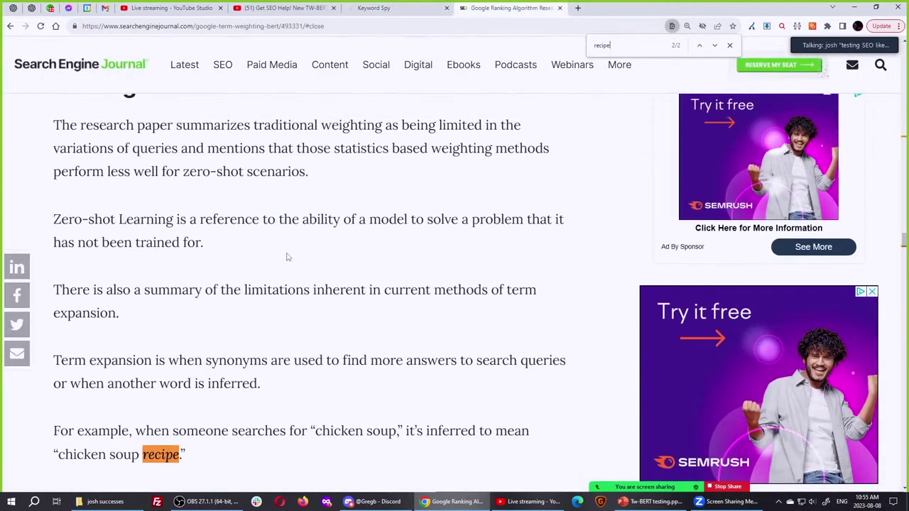
scroll(287, 257, "down", 2)
double_click(161, 313)
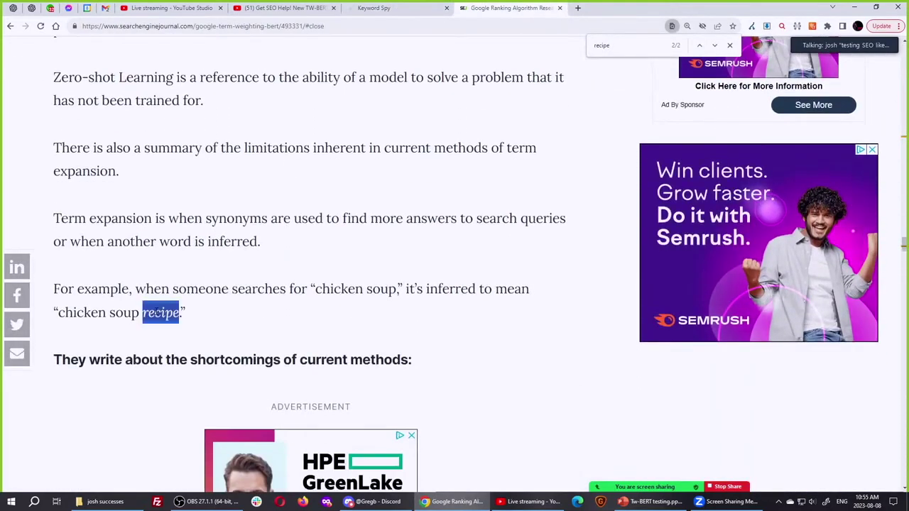
left_click(416, 9)
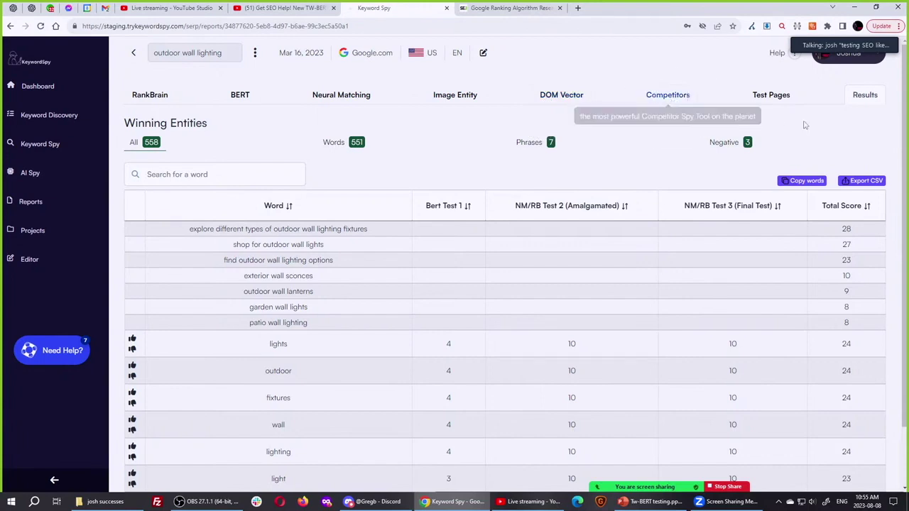
left_click(773, 102)
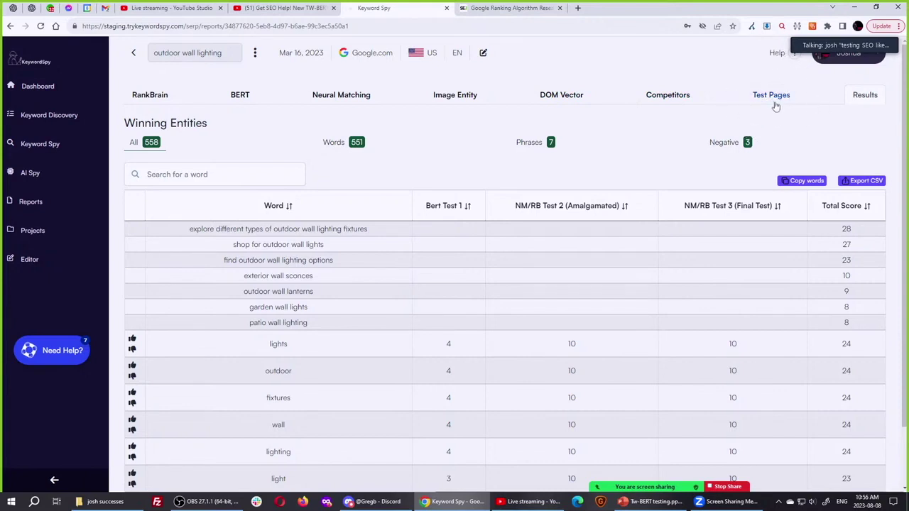
left_click(775, 104)
left_click(869, 97)
left_click(150, 98)
left_click(447, 349)
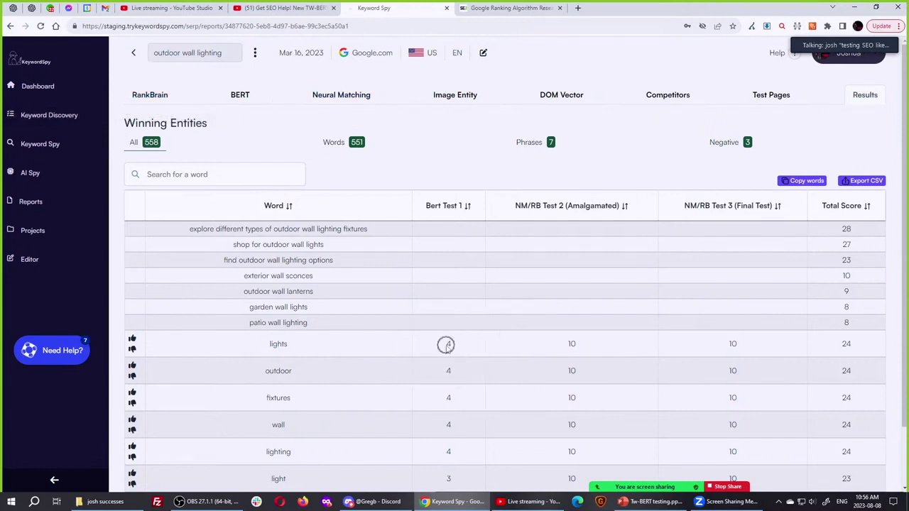
left_click(696, 353)
left_click(440, 347)
left_click(443, 345)
left_click(444, 346)
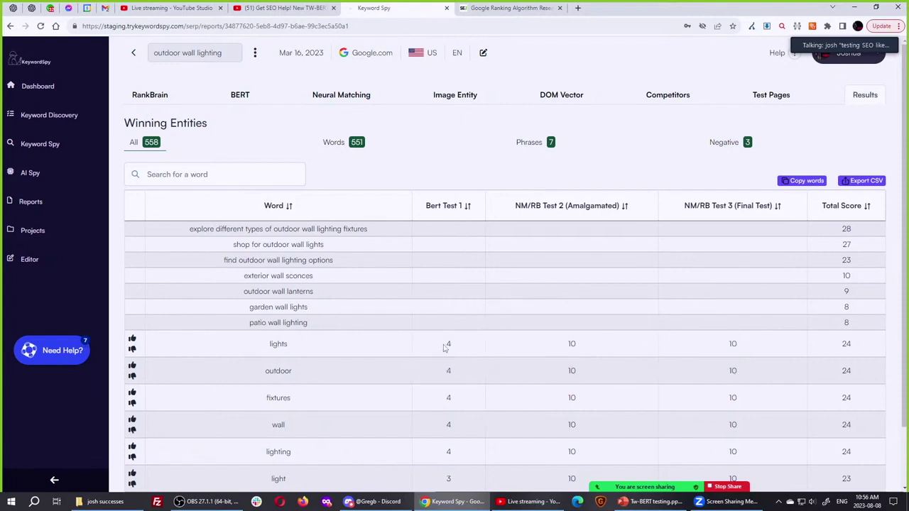
left_click(279, 258)
left_click(278, 259)
left_click(862, 276)
- Sort the Results table by NM/RB Test 3 with the highest scores first
scroll(637, 355, "down", 4)
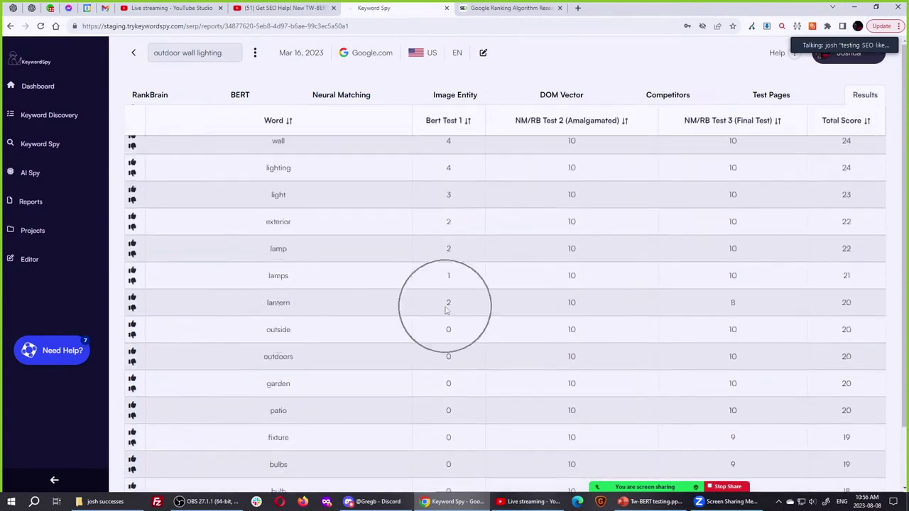
left_click(571, 303)
left_click(571, 303)
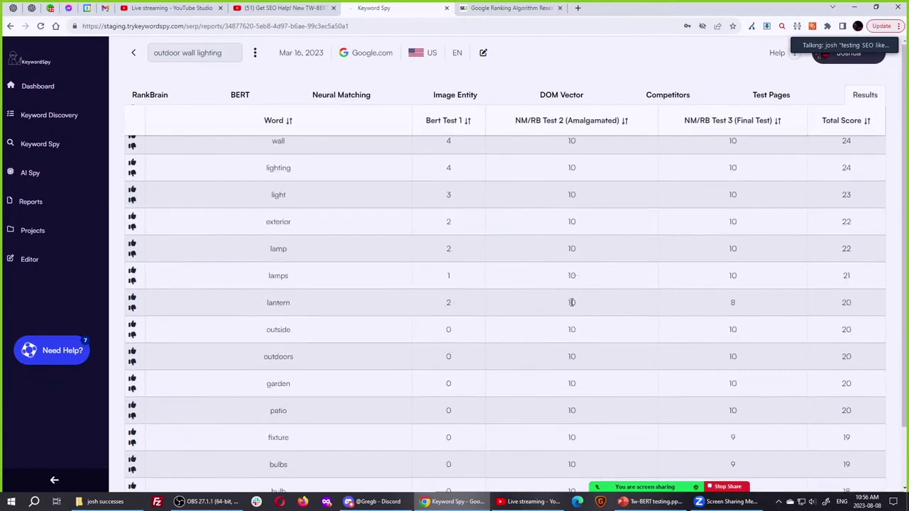
left_click(572, 302)
left_click(733, 304)
left_click(732, 303)
double_click(690, 122)
left_click(691, 122)
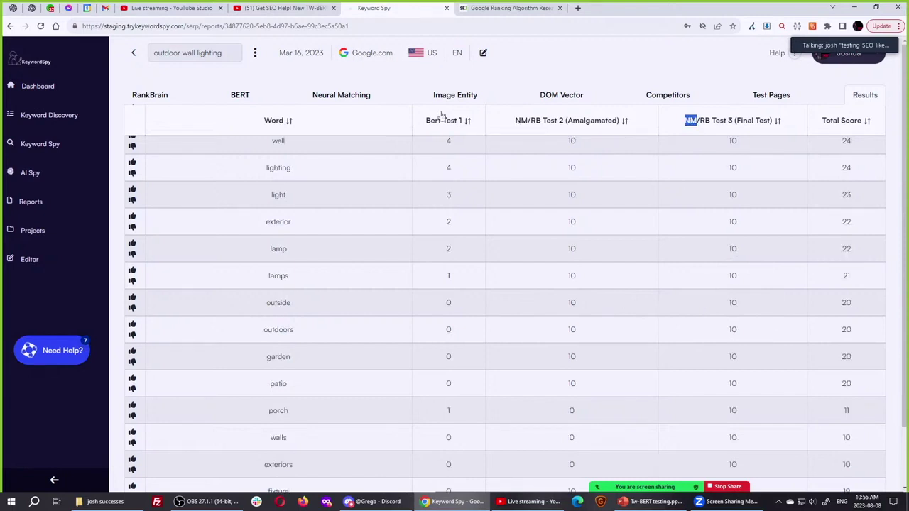
- Re-sort by NM/RB Test 2, bringing fixture and bulbs at 19 to the top
double_click(534, 121)
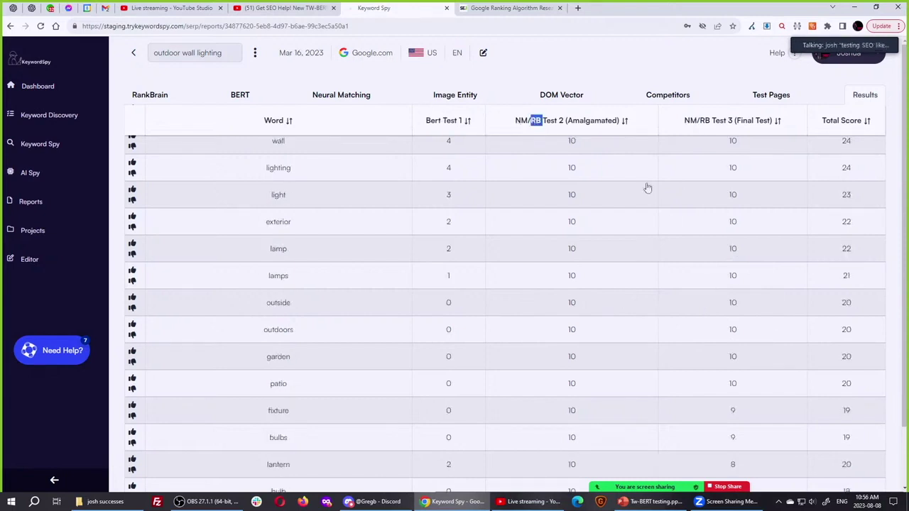
scroll(642, 150, "up", 2)
left_click(619, 74)
scroll(797, 267, "up", 2)
scroll(797, 268, "down", 3)
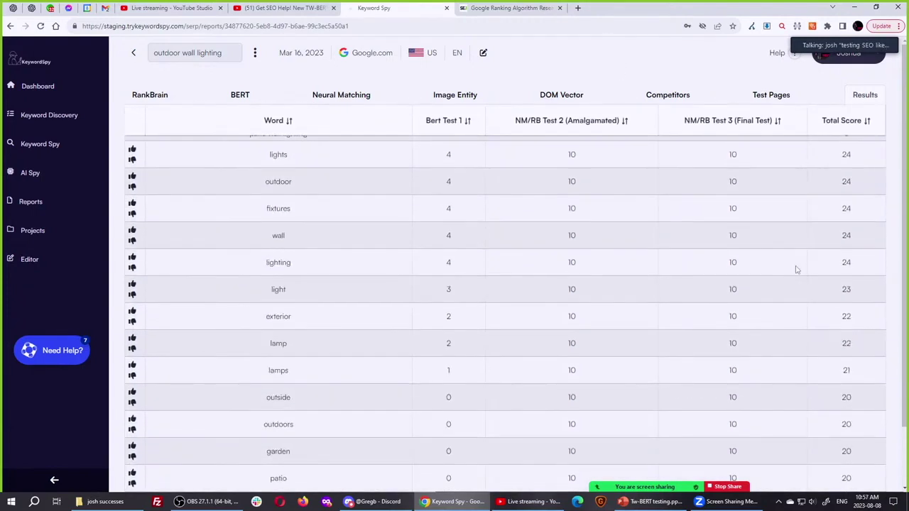
scroll(797, 270, "down", 1)
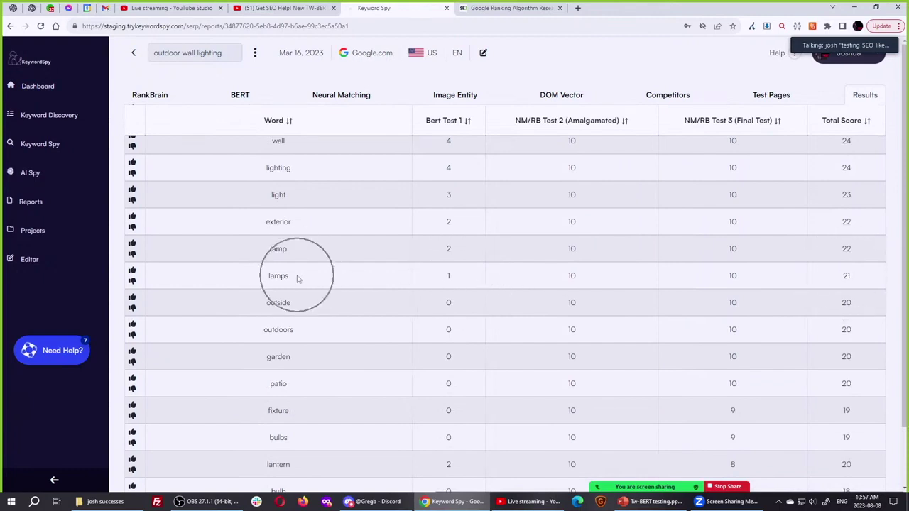
scroll(337, 277, "up", 4)
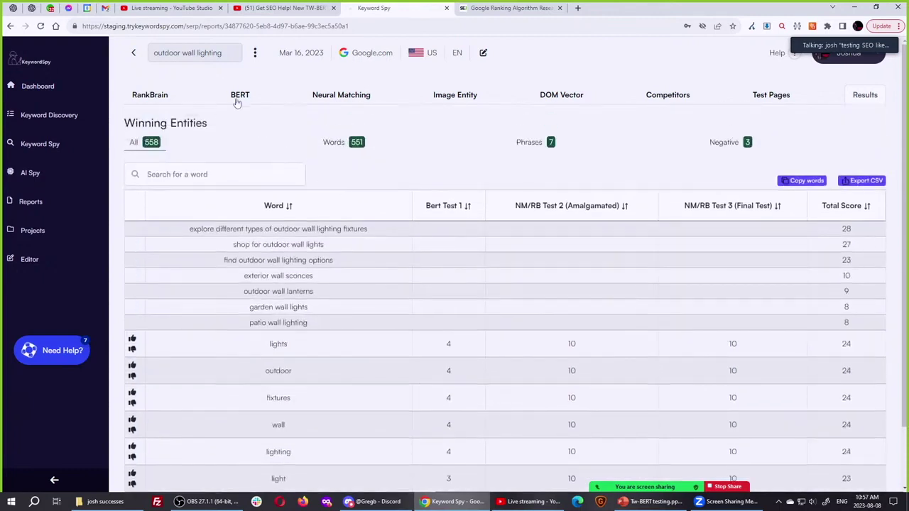
- Switch to the Google Ranking Algorithm article and scroll down through it
left_click(236, 98)
left_click(510, 9)
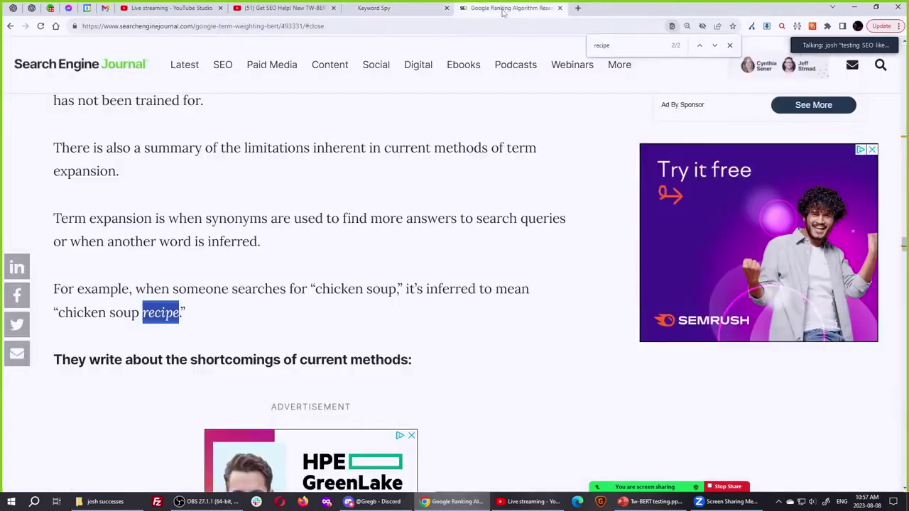
scroll(220, 333, "down", 10)
scroll(223, 319, "down", 10)
- Return to the Keyword Spy outdoor wall lighting results led by the 28-point phrase
key("ctrl")
key("ctrl")
key("ctrl")
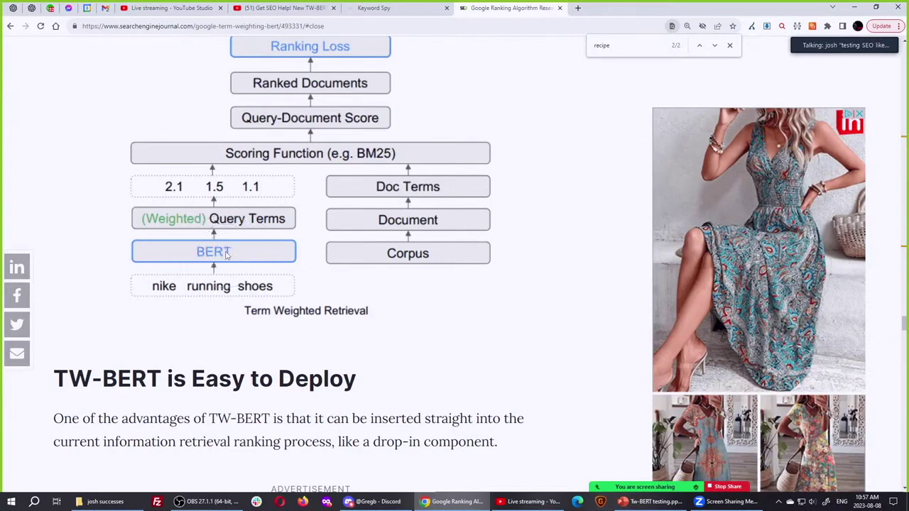
key("ctrl")
key("ctrl")
key("ctrl")
key("ctrl")
key("ctrl")
key("ctrl")
key("ctrl")
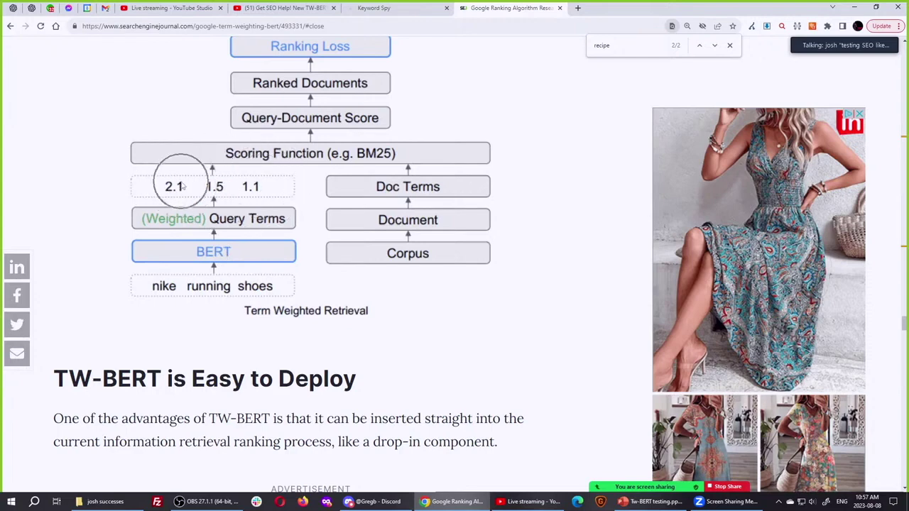
key("ctrl")
key("ctrl")
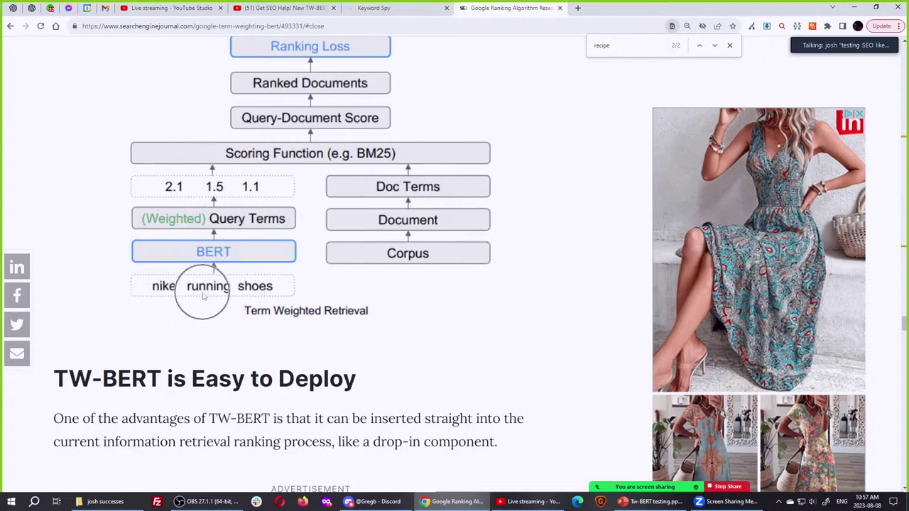
key("ctrl")
key("ctrl")
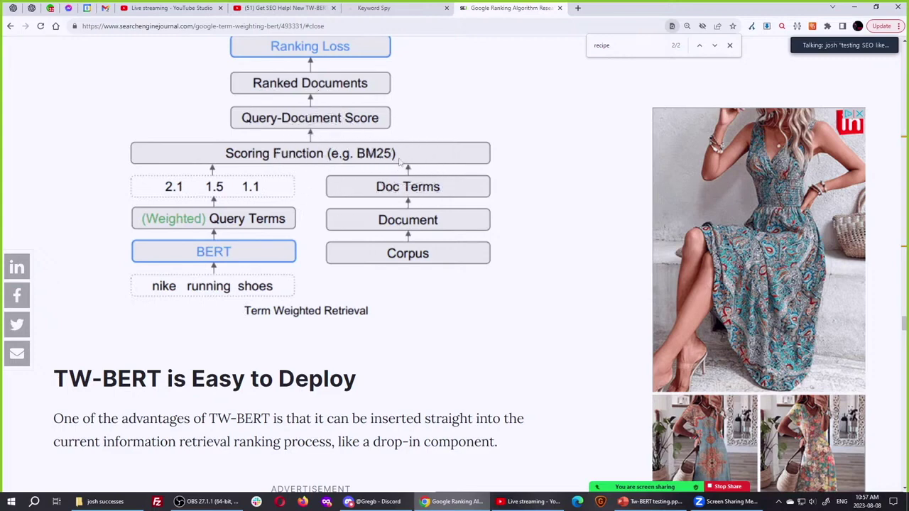
key("ctrl")
key("ctrl")
key("ctrl")
key("ctrl")
key("ctrl")
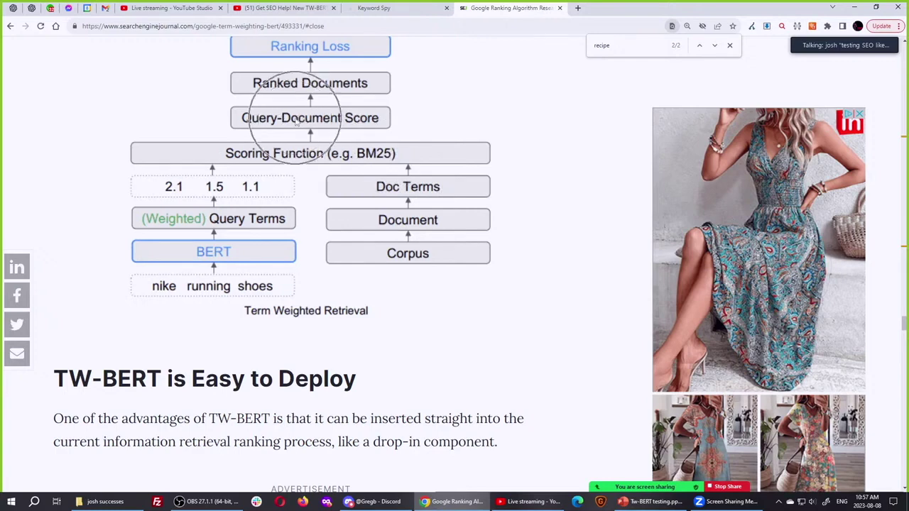
key("ctrl")
key("ctrl")
key("ctrl")
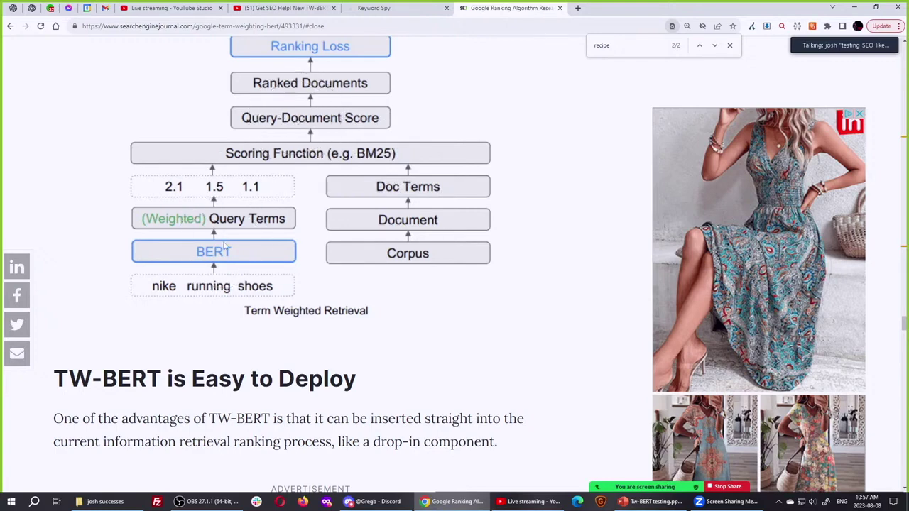
key("ctrl")
key("ctrl+shift+Tab")
key("ctrl")
key("ctrl")
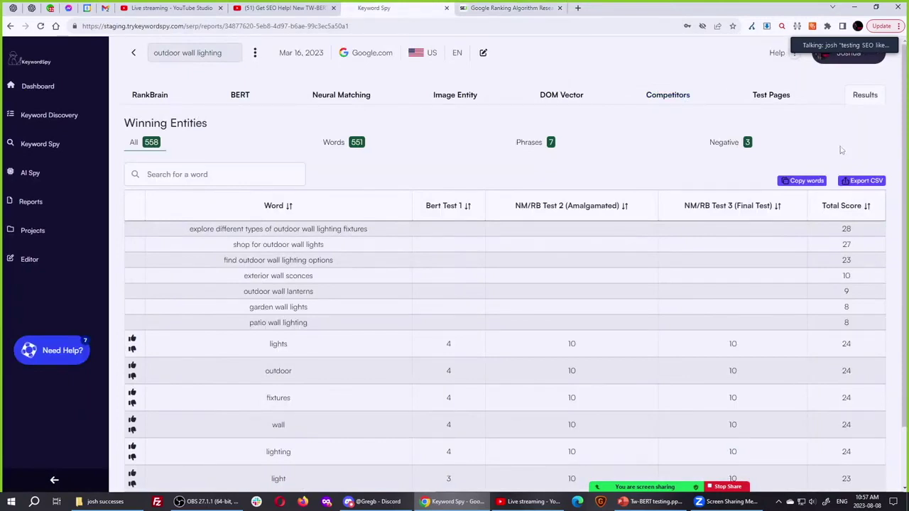
- Reopen the TW-BERT article and scroll up to the Term Weighted Retrieval diagram
key("ctrl")
key("ctrl")
key("ctrl")
key("ctrl")
key("ctrl")
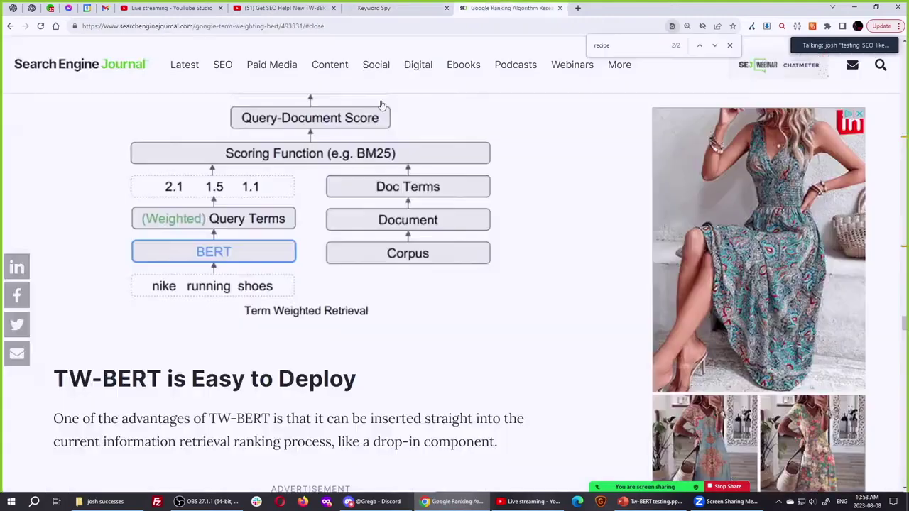
left_click(497, 8)
key("ctrl")
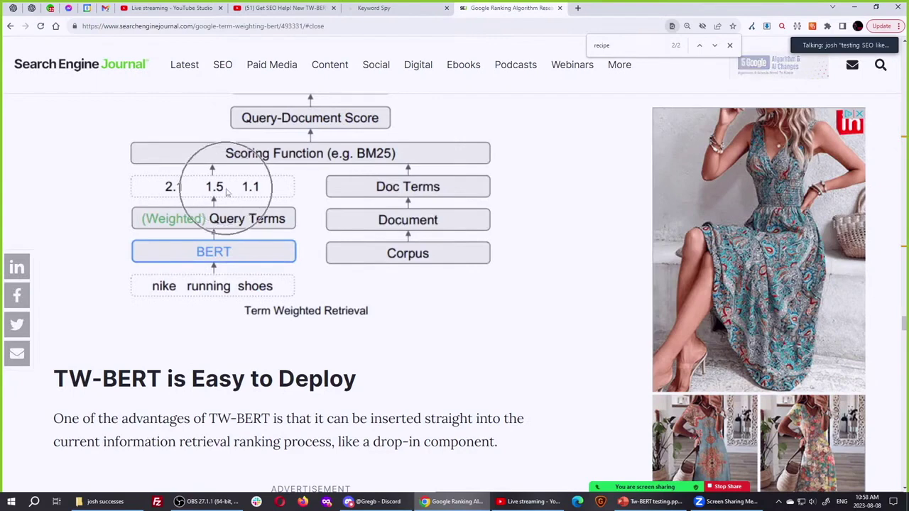
key("ctrl")
key("ctrl")
scroll(313, 128, "up", 1)
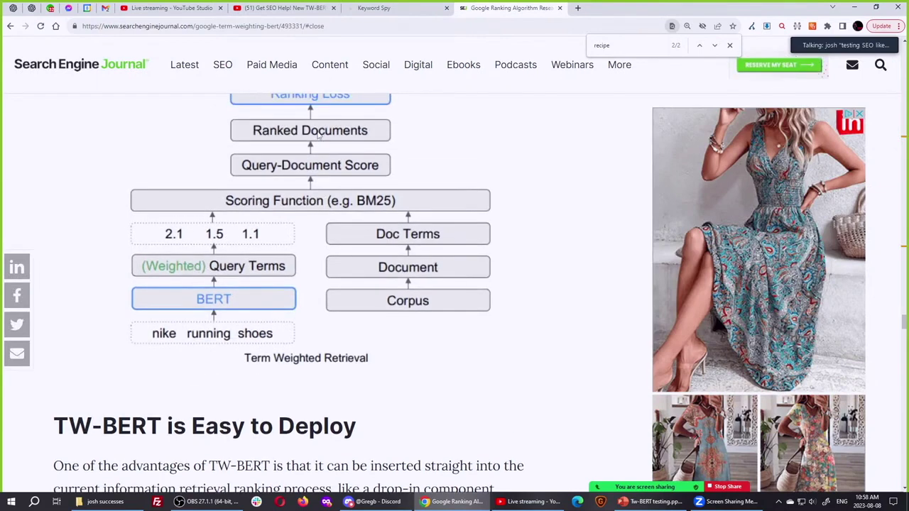
- Open the outdoor wall lighting report in the content editor, showing the 2875-word installment loans article
left_click(380, 7)
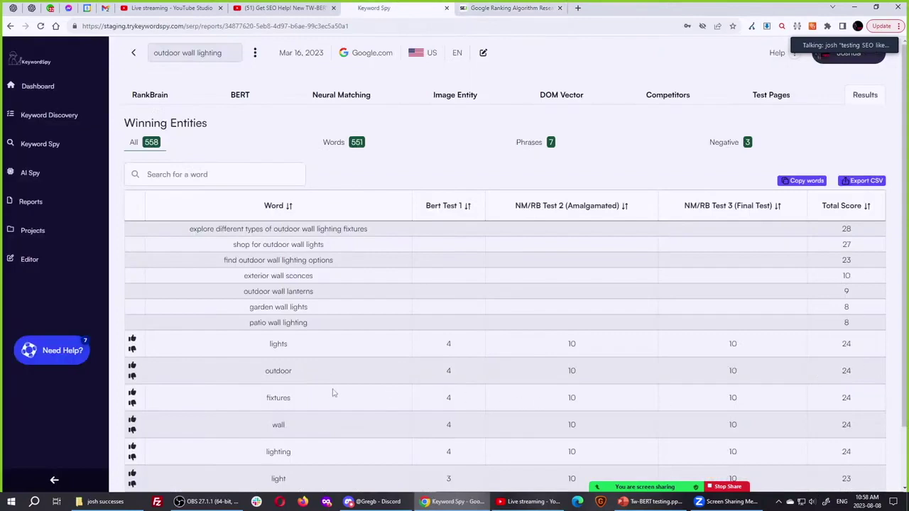
key("ctrl")
key("ctrl")
key("ctrl")
left_click(483, 53)
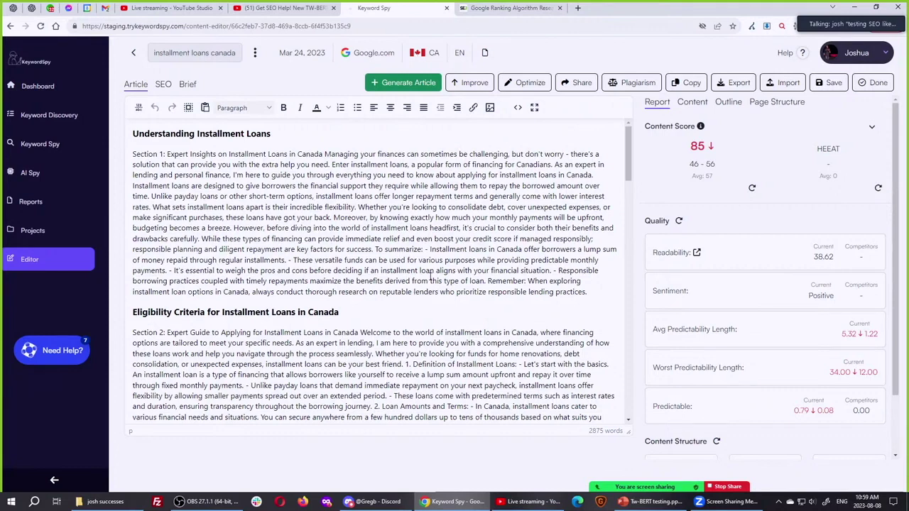
- Show the article's Entities table listing 82 entities, 58 words and 24 phrases
left_click(692, 102)
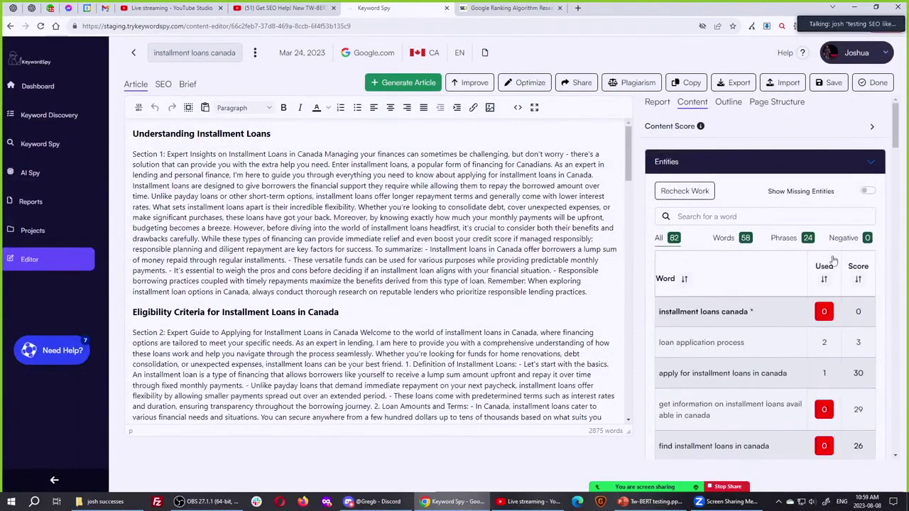
- Filter the entities to negative single words and sort them by Score
left_click(846, 240)
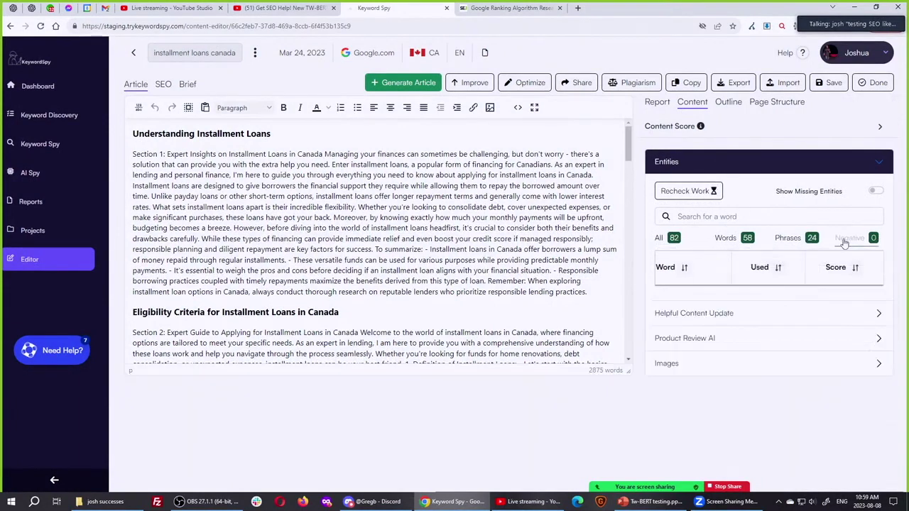
left_click(731, 239)
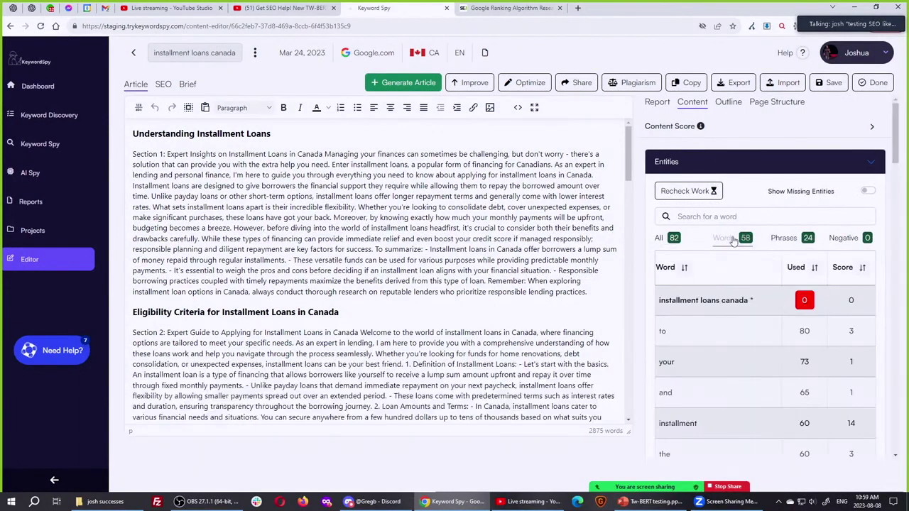
left_click(843, 268)
double_click(844, 268)
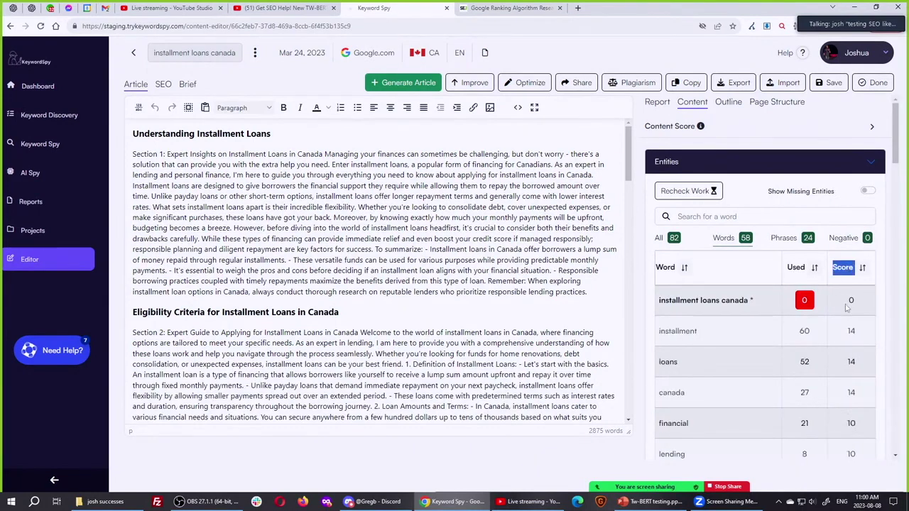
scroll(846, 307, "down", 1)
scroll(846, 306, "up", 1)
mouse_move(722, 300)
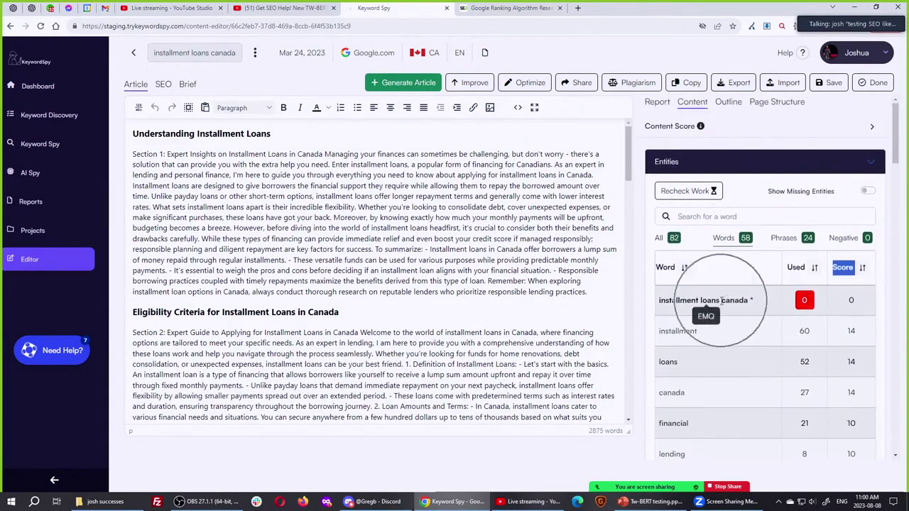
scroll(862, 332, "down", 5)
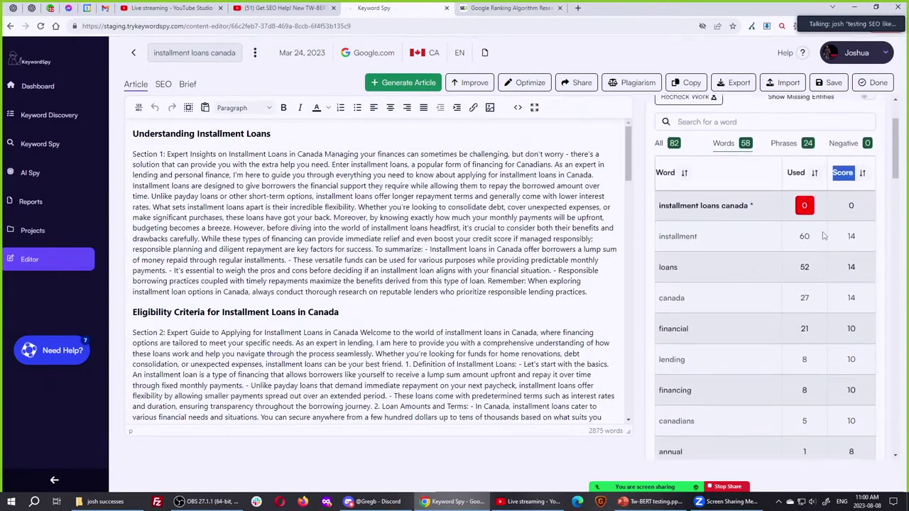
scroll(861, 333, "down", 1)
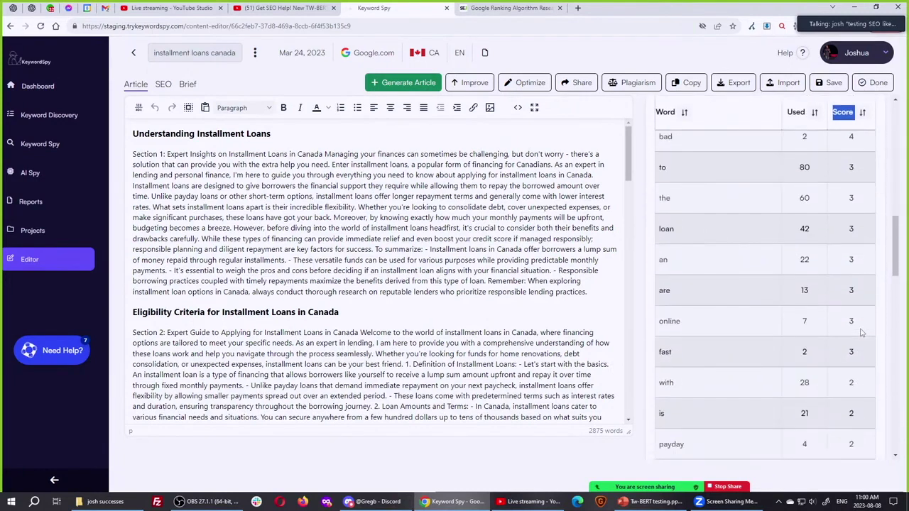
scroll(861, 332, "up", 6)
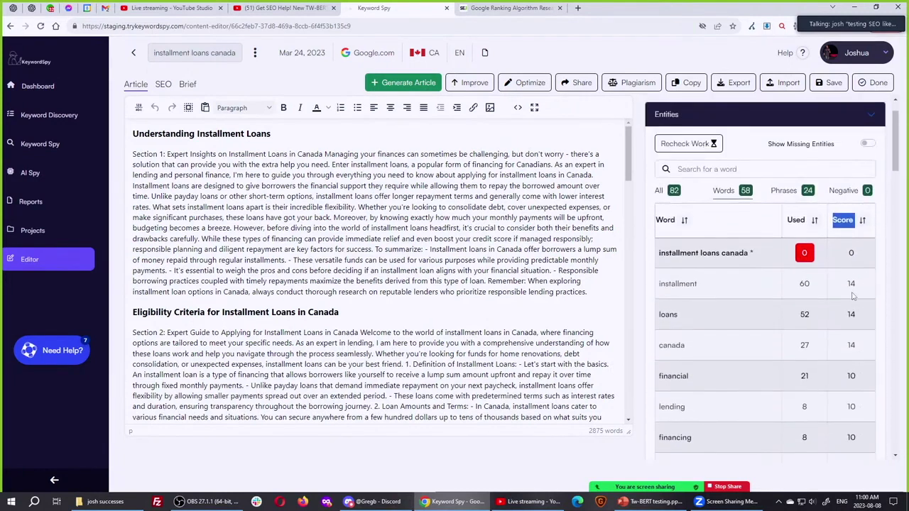
scroll(853, 296, "down", 15)
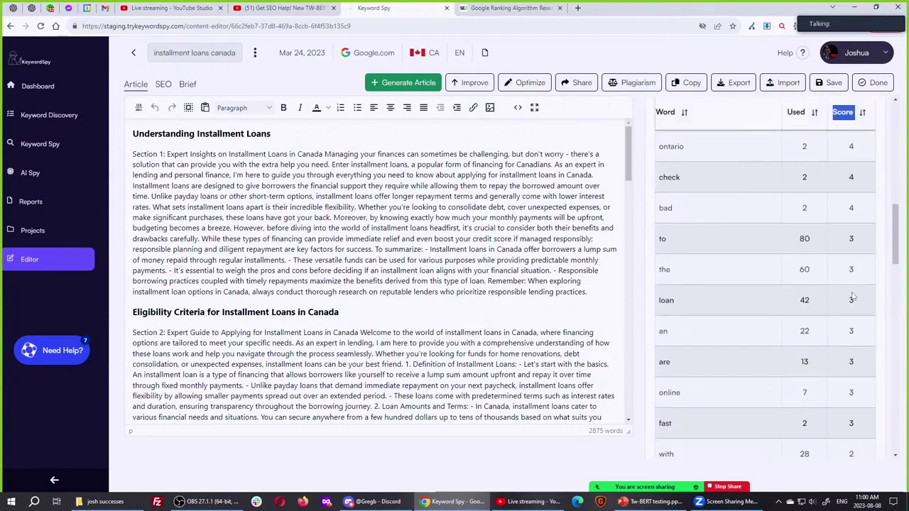
scroll(853, 296, "down", 10)
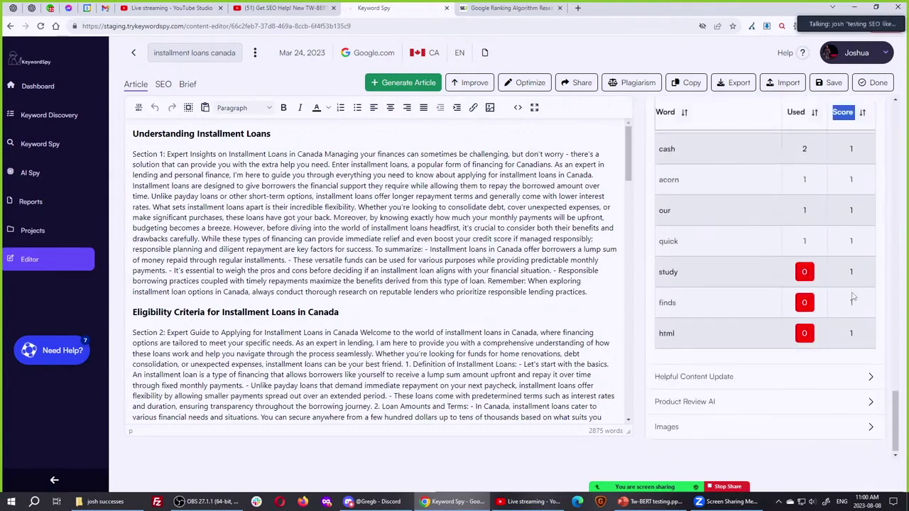
- Browse the scored word list, then go back to the Report showing content score 85
left_click(802, 284)
left_click(803, 313)
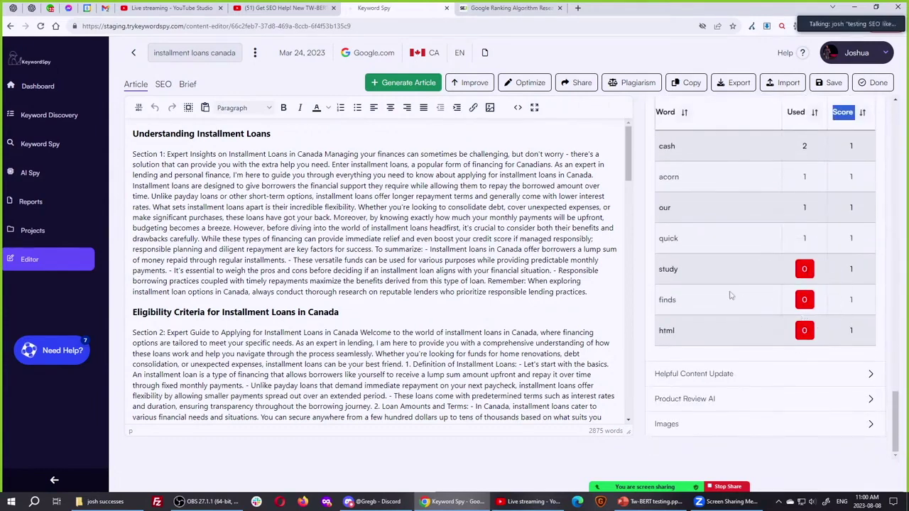
left_click(709, 293)
left_click(708, 292)
scroll(817, 334, "up", 2)
scroll(808, 363, "up", 8)
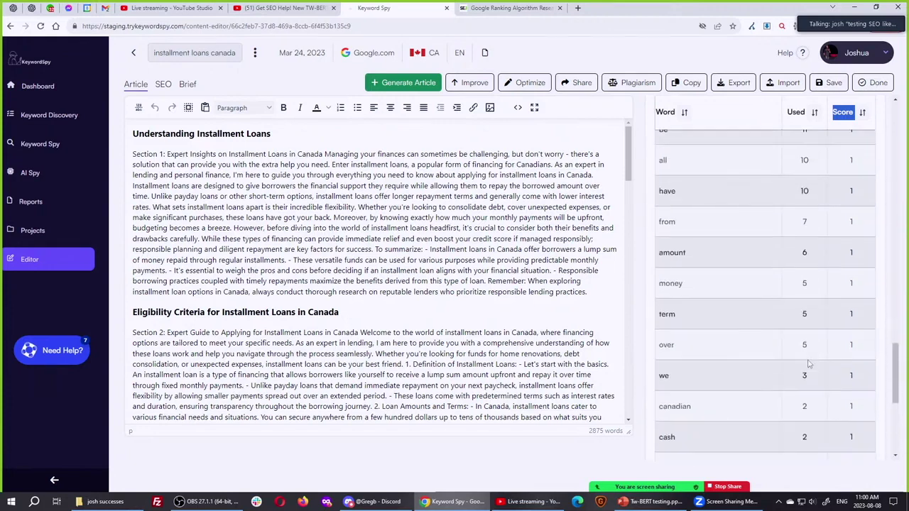
scroll(808, 364, "up", 8)
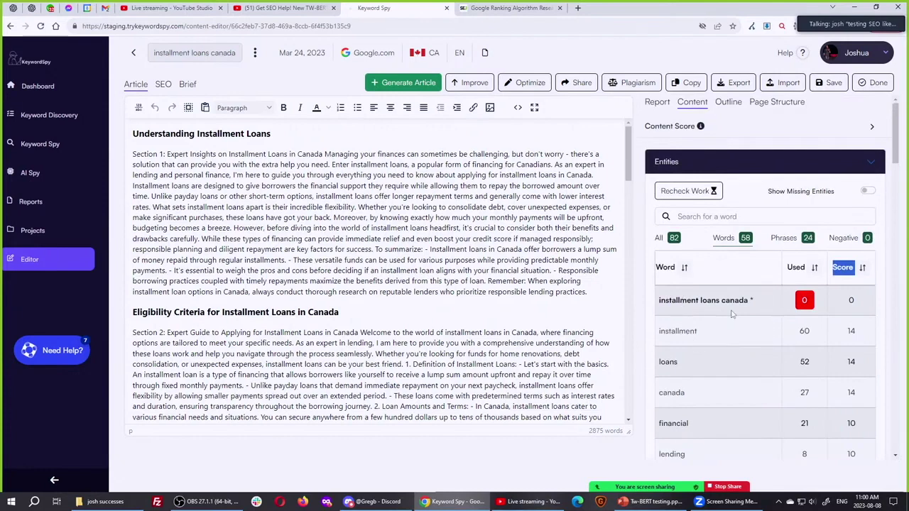
left_click(747, 190)
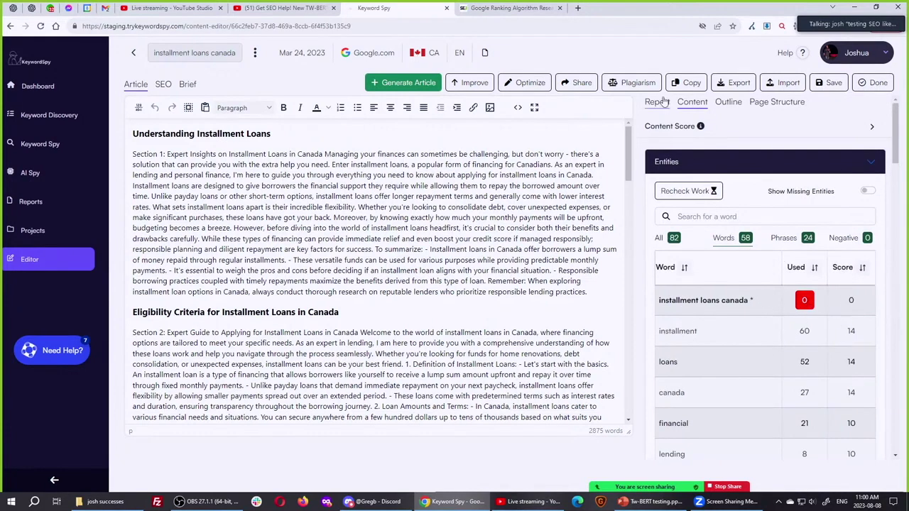
scroll(753, 362, "down", 5)
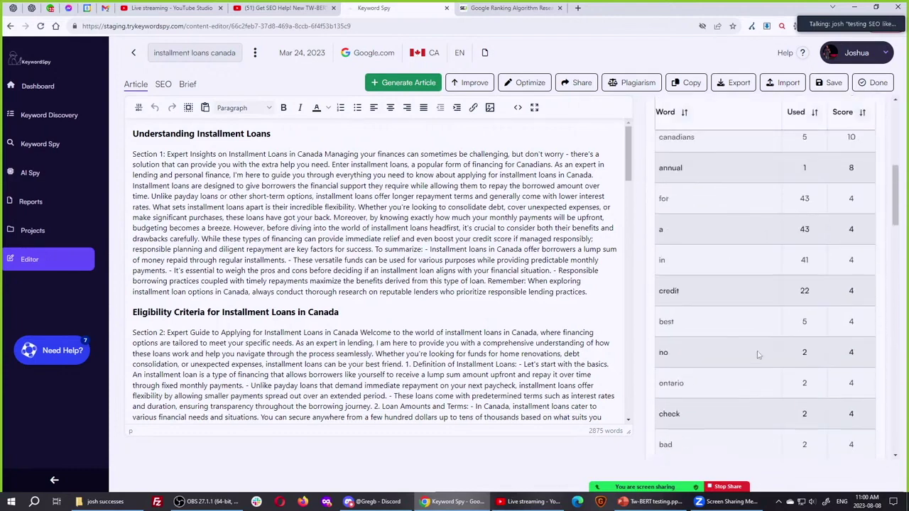
scroll(758, 355, "up", 5)
scroll(767, 353, "down", 10)
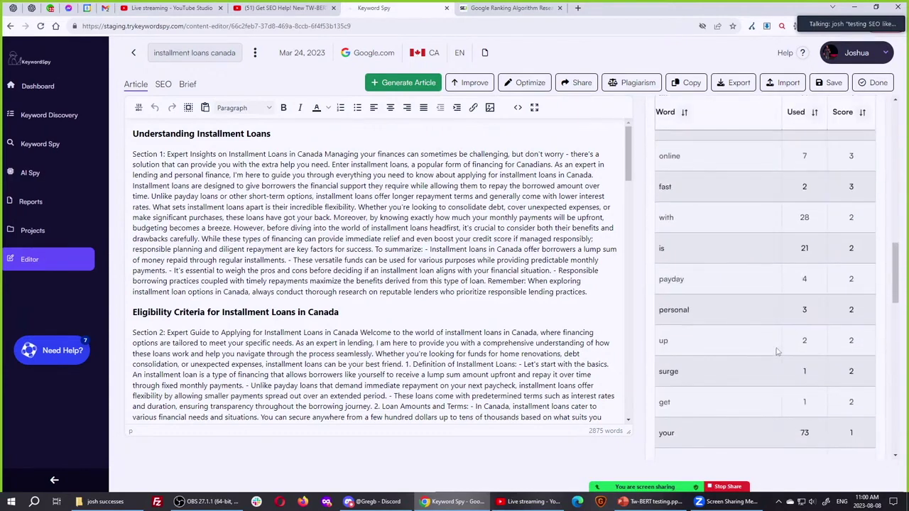
scroll(777, 352, "up", 10)
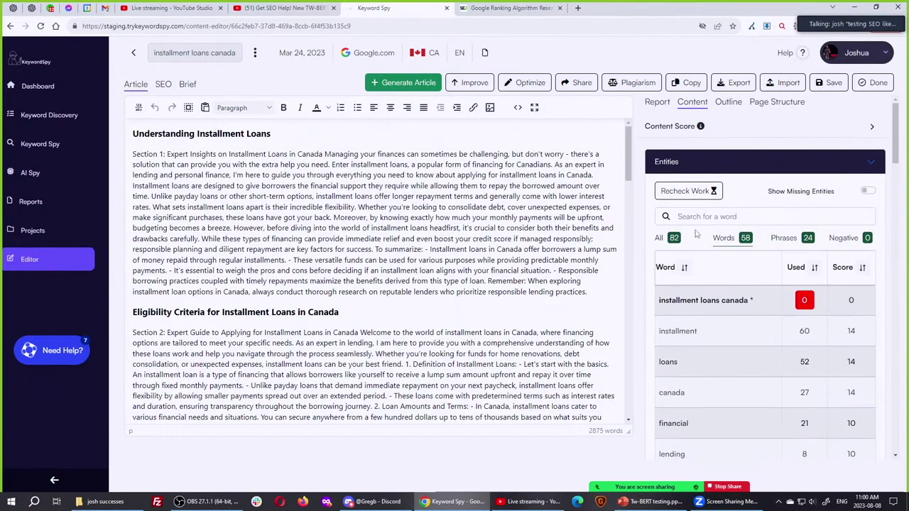
left_click(657, 103)
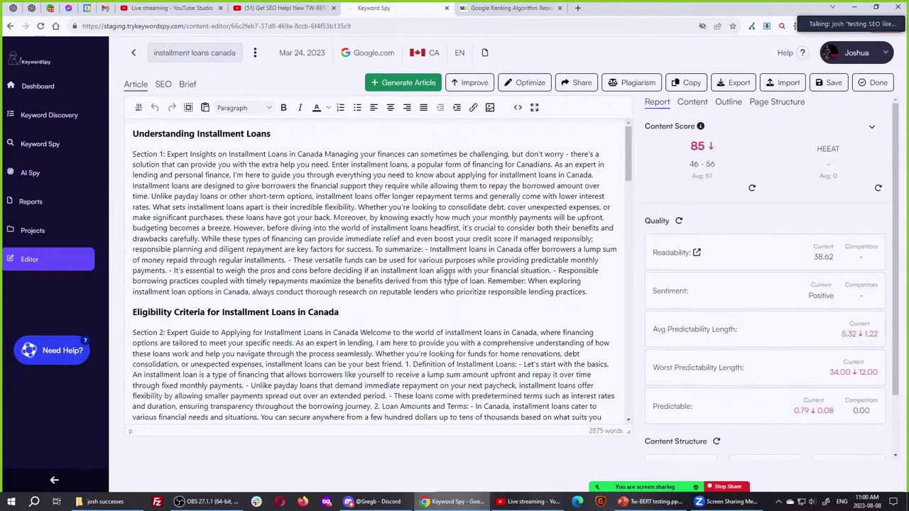
- Open the SEO snippet settings and generate the URL /installment-loans-in-canada
left_click(164, 85)
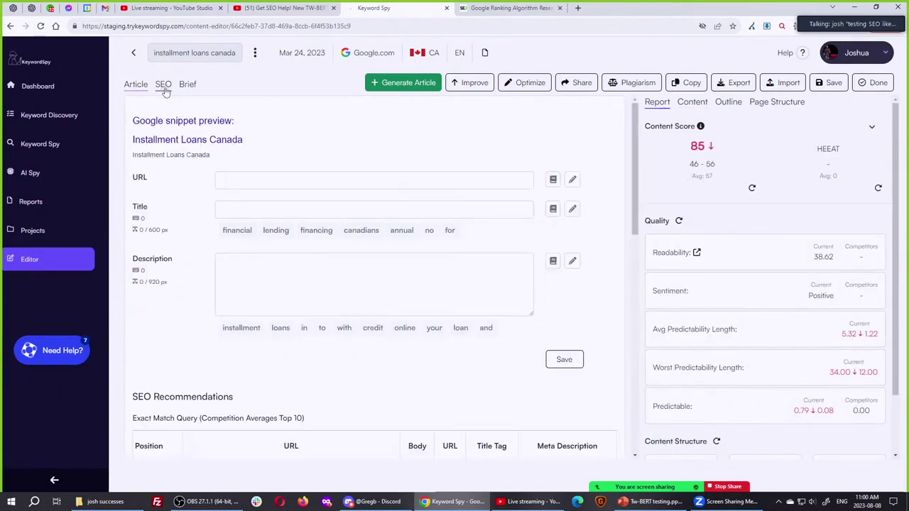
left_click(233, 178)
left_click(226, 208)
left_click(248, 270)
scroll(249, 270, "down", 3)
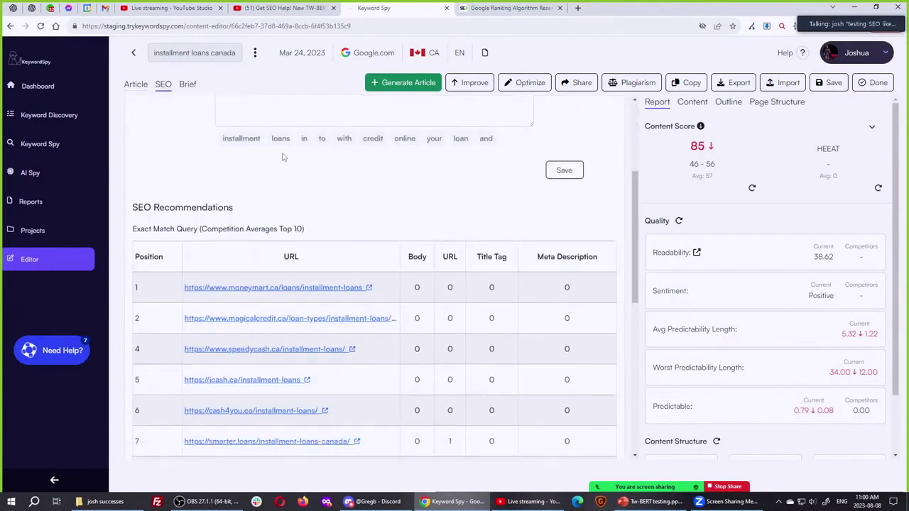
scroll(280, 155, "up", 3)
- Generate an 84-character SEO title about financial freedom for Canadians
left_click(237, 177)
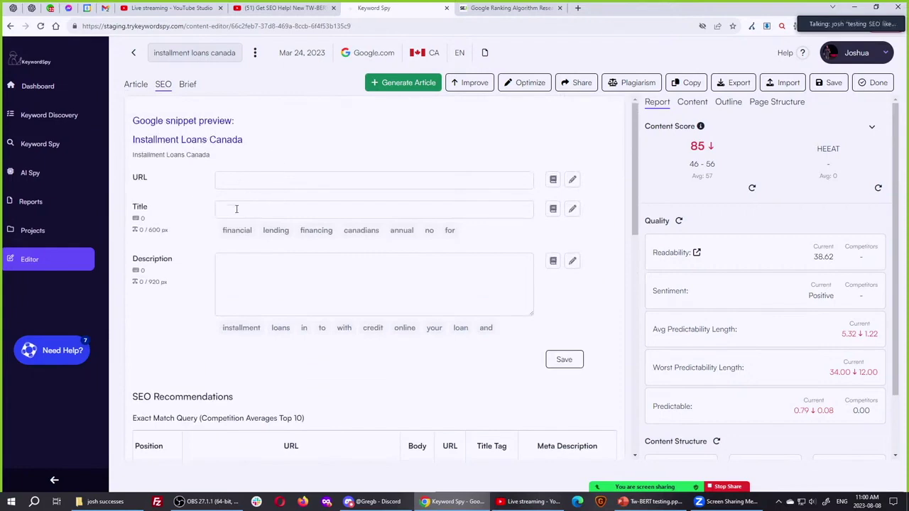
left_click(236, 186)
scroll(289, 255, "down", 3)
scroll(288, 256, "down", 3)
scroll(290, 258, "up", 6)
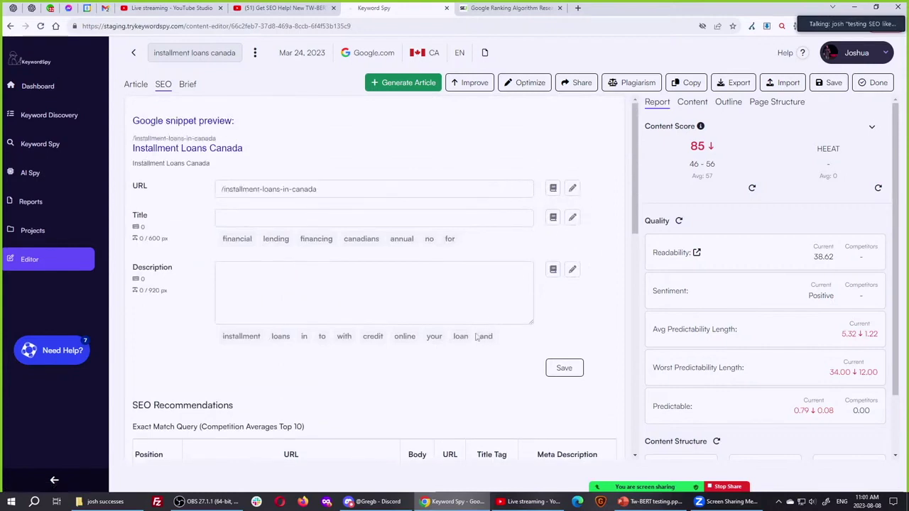
left_click(573, 218)
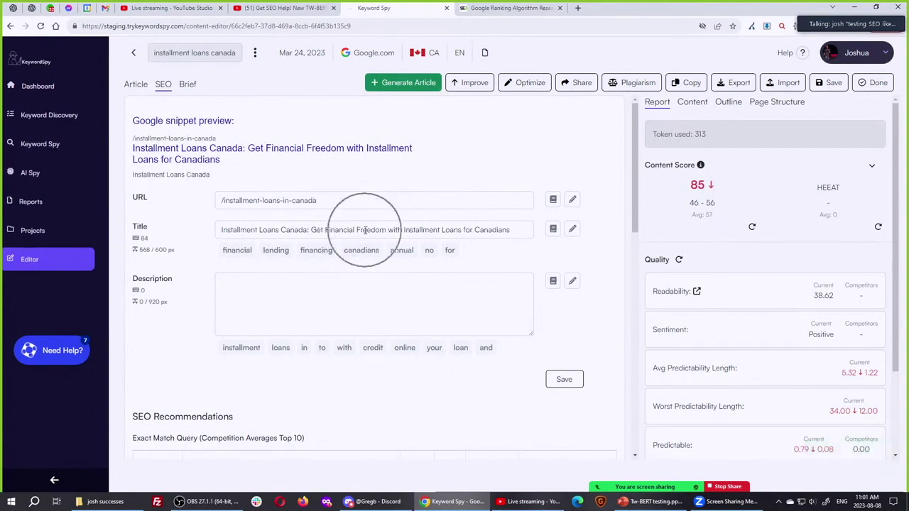
- Generate a 202-character meta description, remove its leading quotation mark, and copy the text
left_click(573, 281)
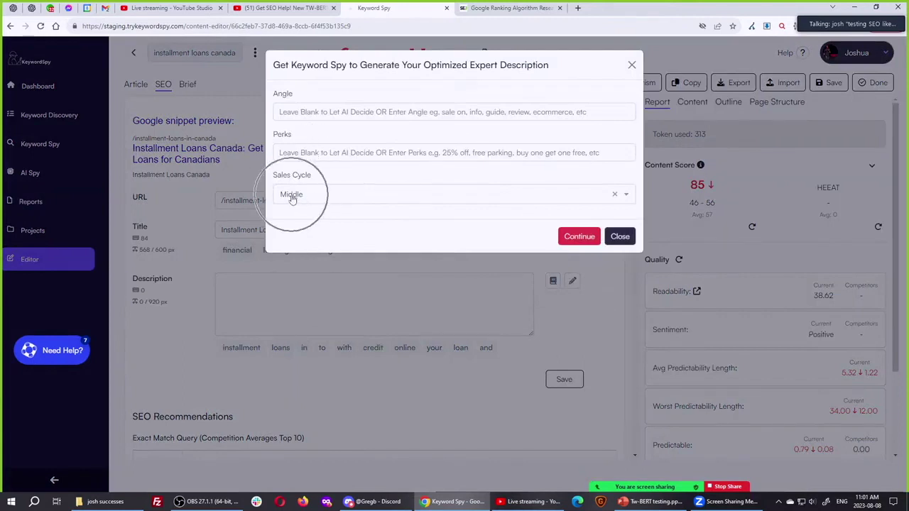
left_click(582, 242)
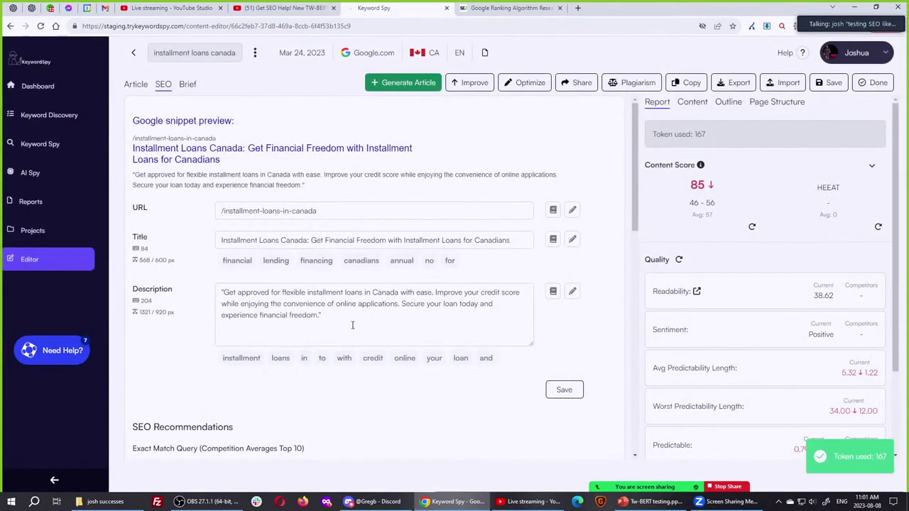
left_click(341, 314)
left_click(226, 293)
key("BackSpace")
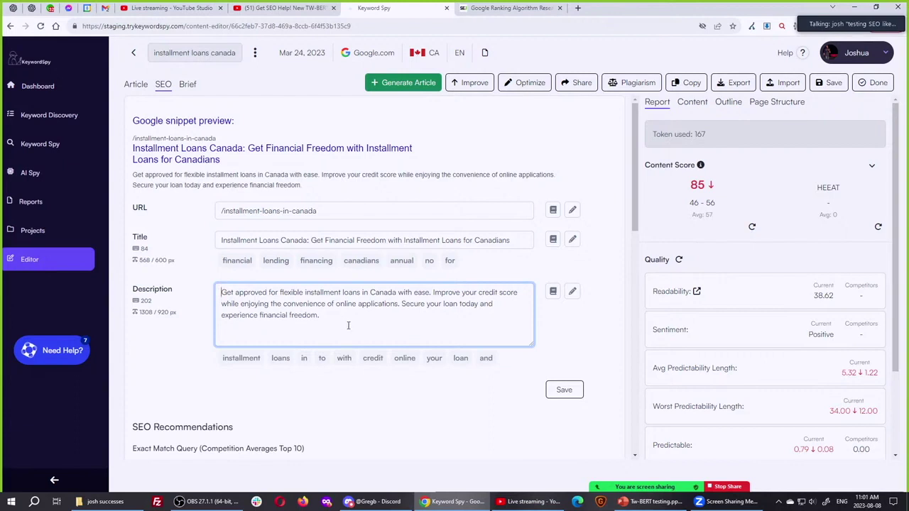
left_click_drag(327, 315, 213, 297)
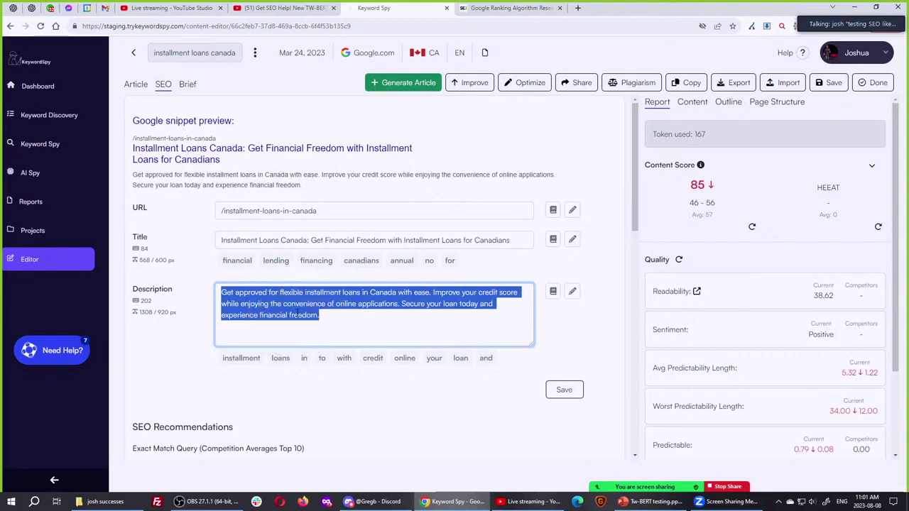
key("ctrl+c")
- Select the 'Understanding Installment Loans' heading and scroll the SEO view to the H1–H6 table
left_click(142, 89)
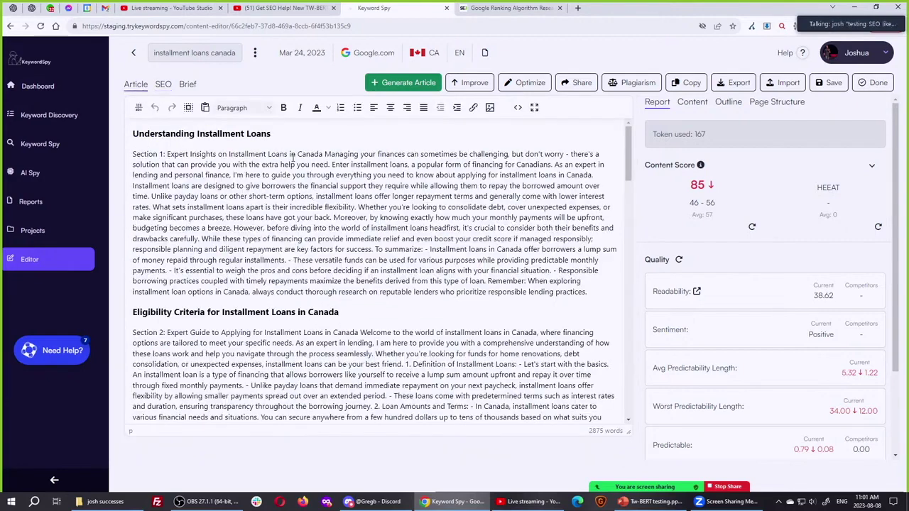
triple_click(188, 133)
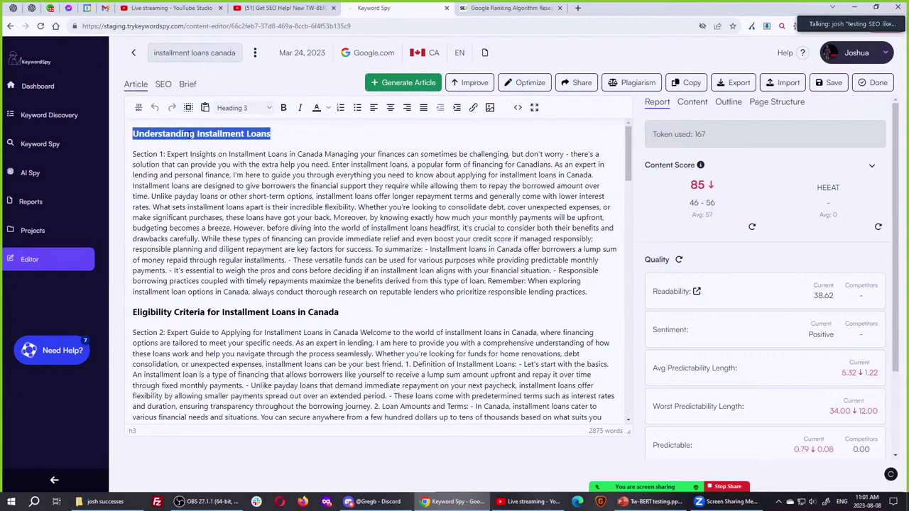
left_click(162, 84)
scroll(332, 211, "down", 5)
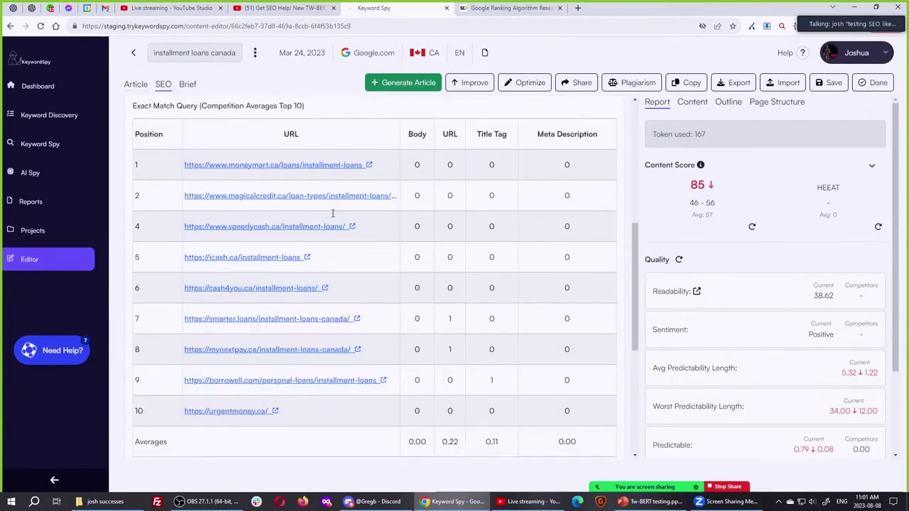
scroll(332, 211, "down", 4)
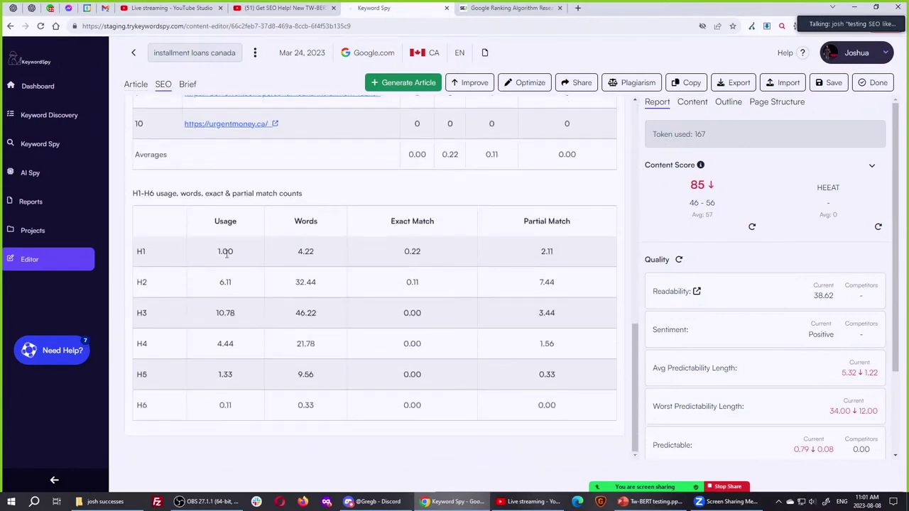
- Inspect competitors' H1 averages: 0.22 exact match and 2.11 partial match
left_click(178, 193)
left_click(297, 247)
left_click(410, 253)
left_click(410, 254)
double_click(411, 250)
double_click(412, 251)
left_click(412, 251)
double_click(412, 252)
left_click(464, 260)
double_click(552, 252)
- Review H2–H5 usage averages of 6.11, 10.78, 4.44 and 1.33 plus their match values
double_click(225, 283)
double_click(222, 312)
double_click(225, 344)
double_click(225, 374)
left_click_drag(407, 283, 432, 428)
left_click(433, 428)
left_click(420, 331)
left_click(418, 356)
left_click(430, 280)
left_click(421, 344)
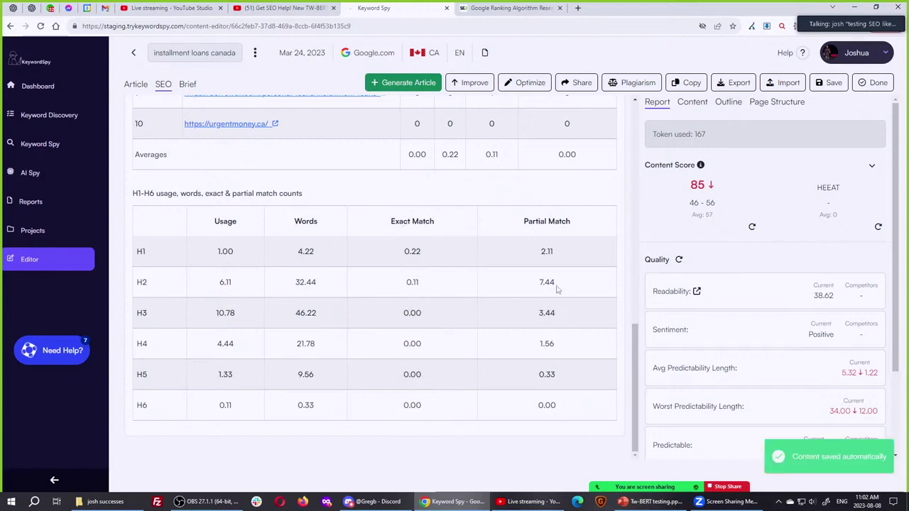
left_click(549, 325)
left_click(547, 356)
scroll(188, 284, "up", 10)
- Change the title 'Understanding Installment Loans' from Heading 3 to Heading 1
left_click(135, 84)
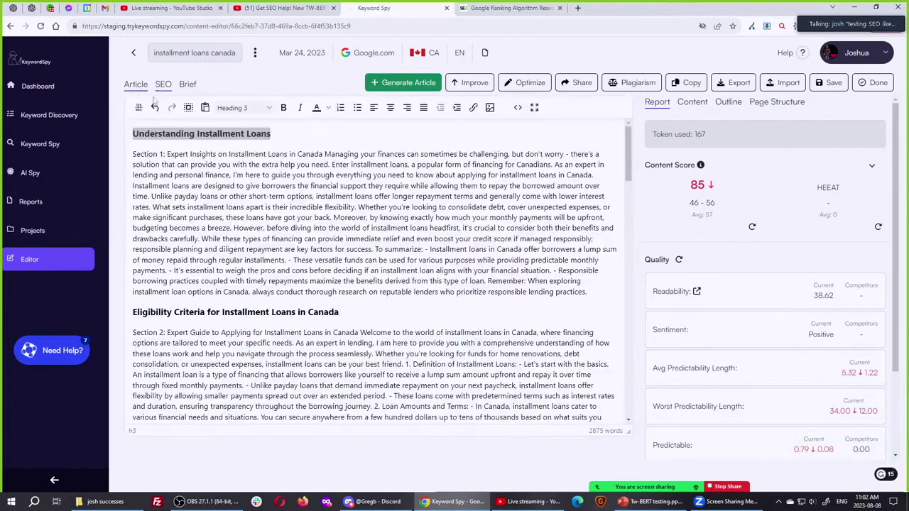
left_click(260, 110)
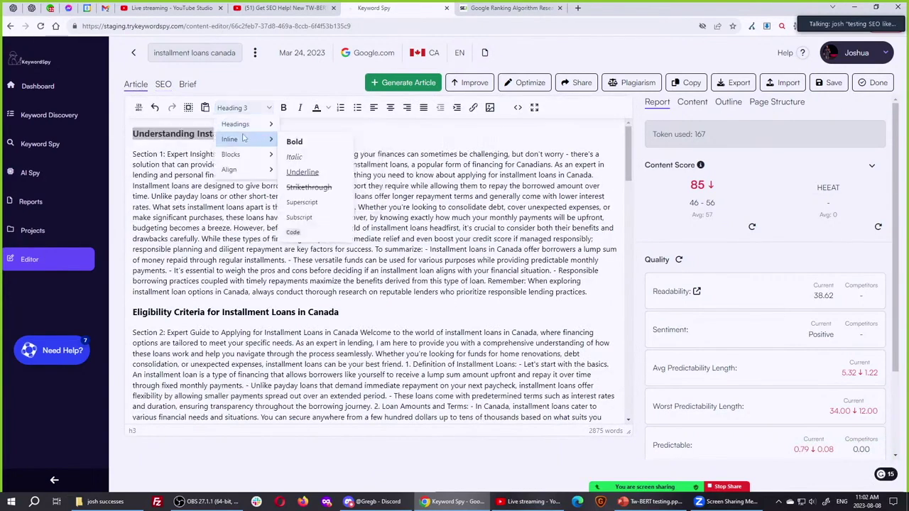
mouse_move(263, 126)
left_click(321, 128)
left_click(299, 186)
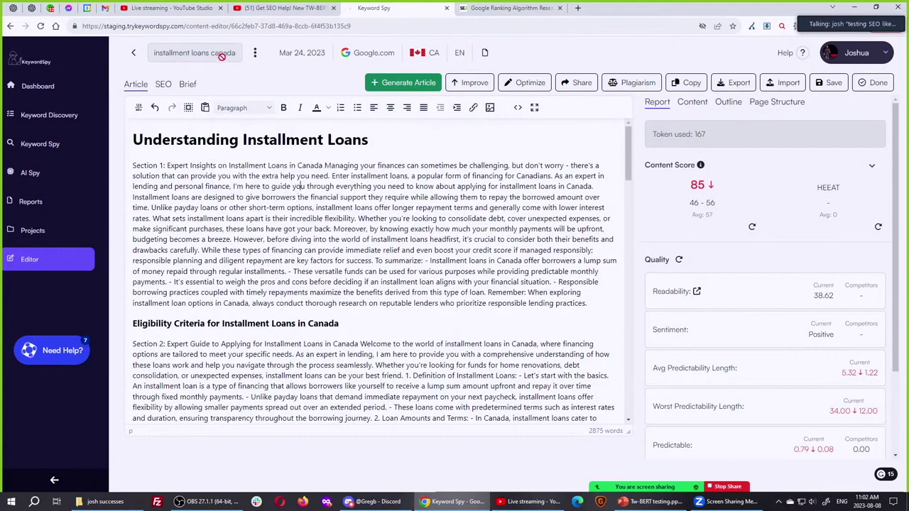
- Select and deselect the title words and body text to review the reformatted article
double_click(306, 142)
double_click(347, 141)
double_click(302, 141)
left_click(388, 139)
left_click_drag(133, 165, 503, 443)
left_click(456, 357)
scroll(434, 314, "up", 15)
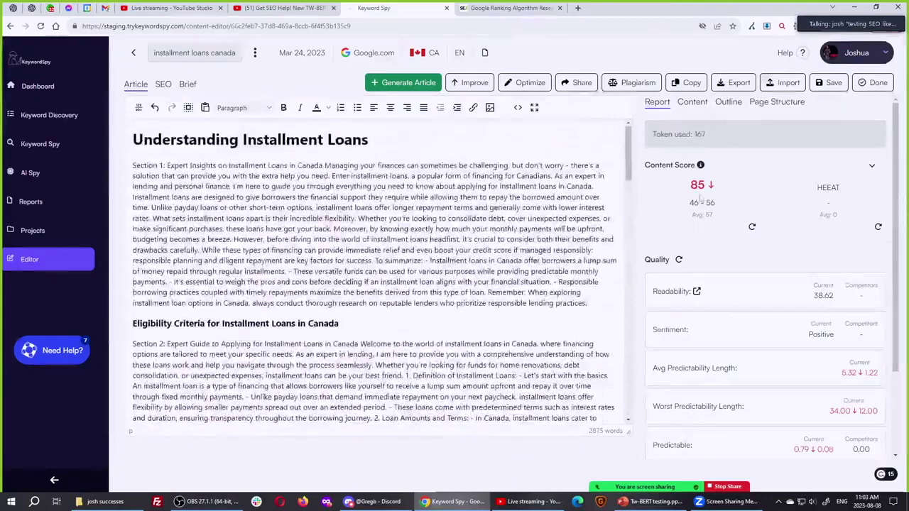
- Check the Content Score tooltip, then return to the TW-BERT article's 'TW-BERT is Easy to Deploy' section
mouse_move(701, 167)
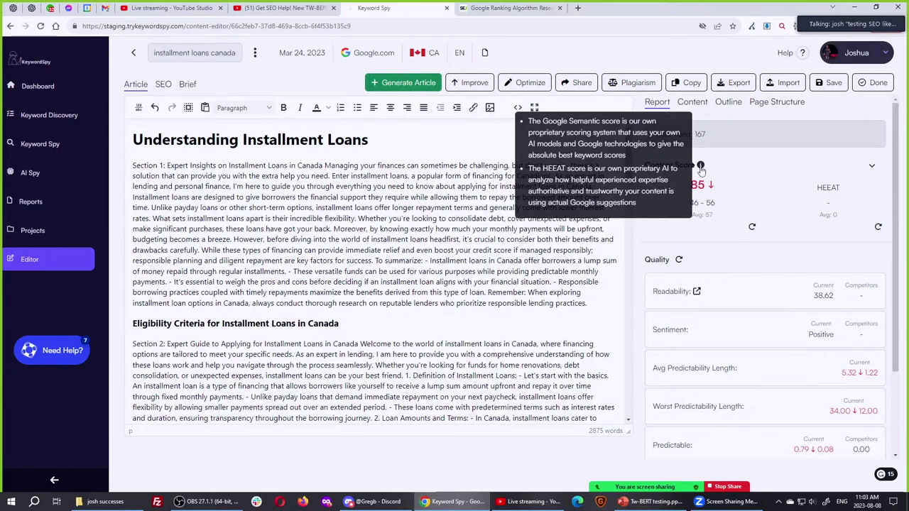
left_click(470, 12)
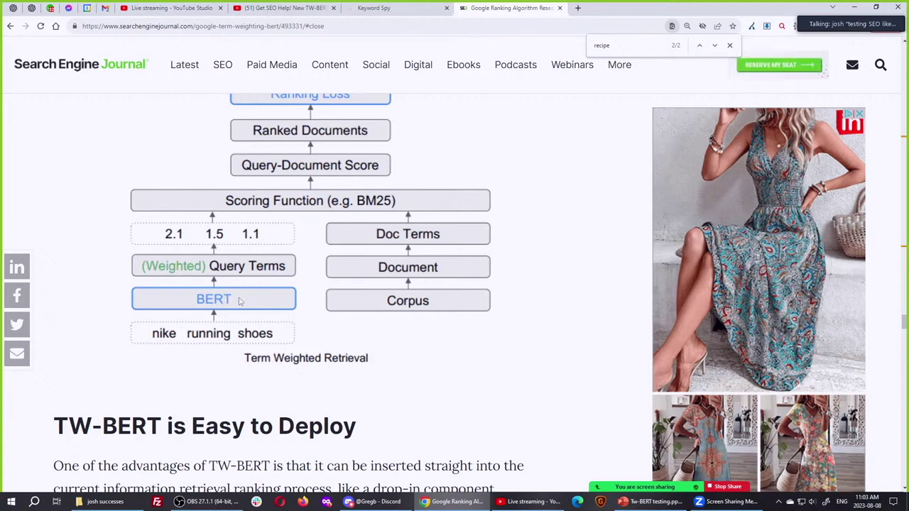
- Open A Guide to Google Search Ranking Systems from the bookmarks overflow in a new tab and dismiss the profile popup
left_click(578, 8)
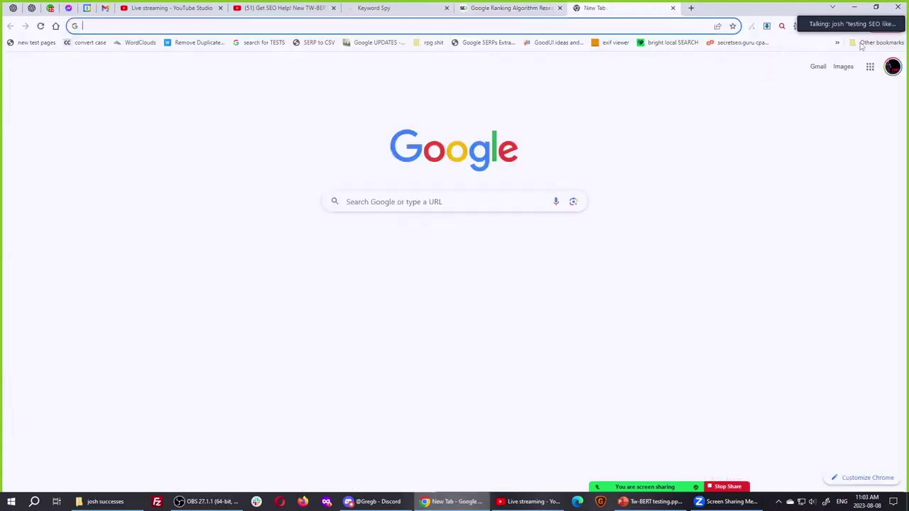
left_click(837, 42)
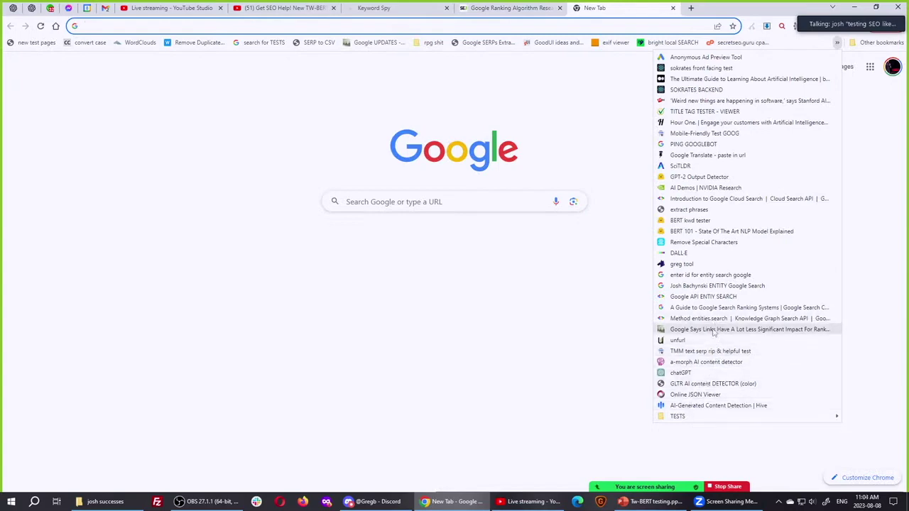
left_click(712, 309)
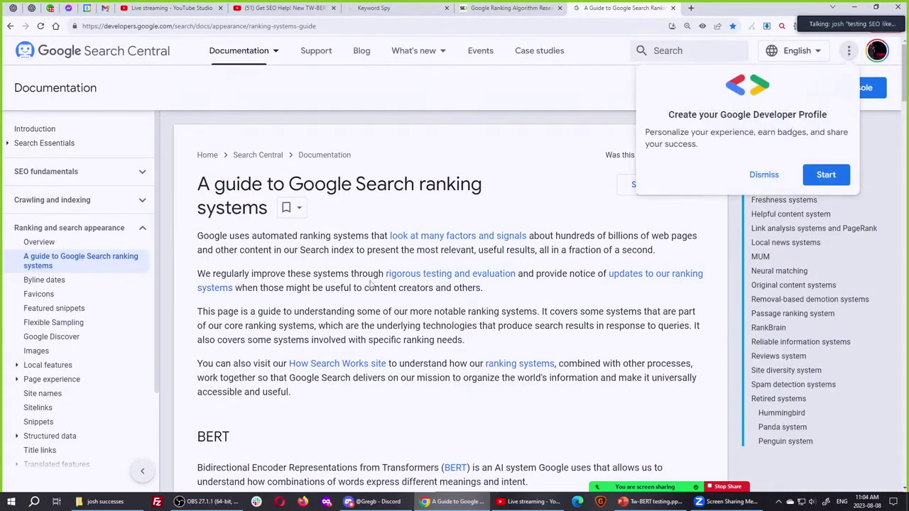
left_click(761, 175)
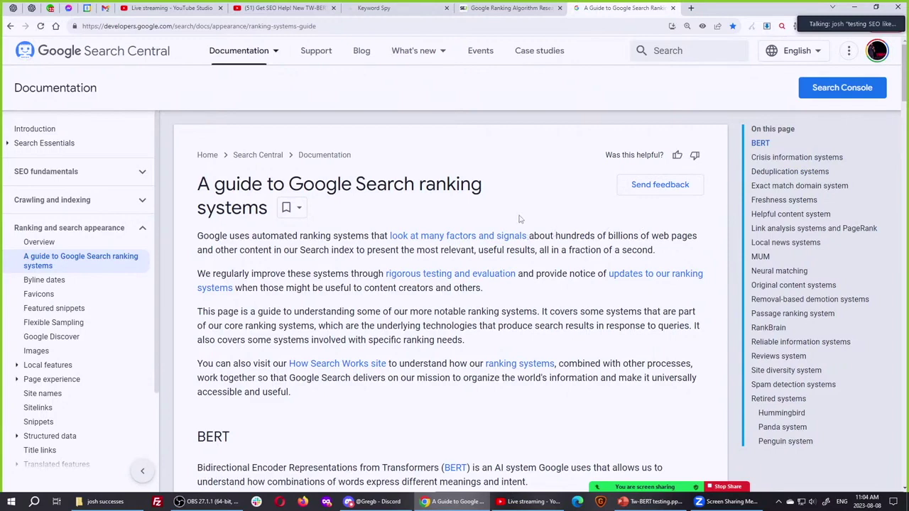
- Read down the ranking systems guide past BERT to the Helpful content system section
left_click(387, 7)
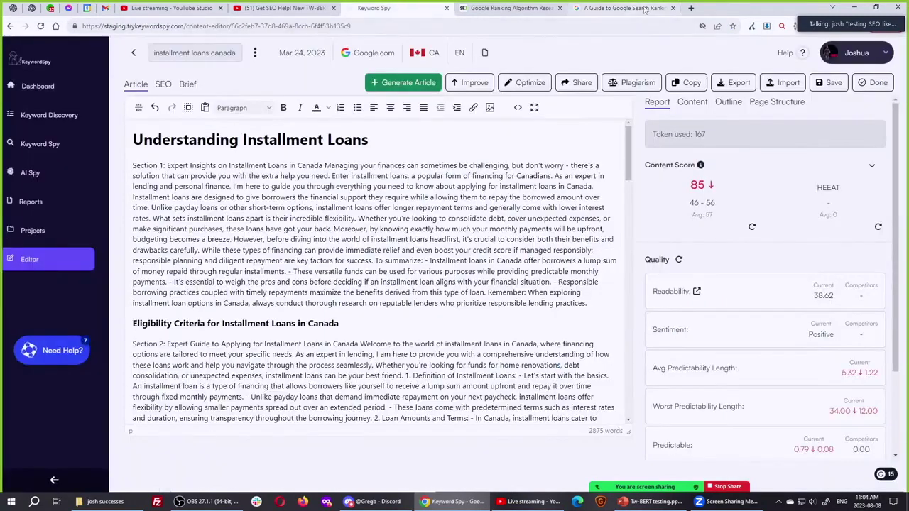
left_click(624, 8)
scroll(544, 295, "down", 3)
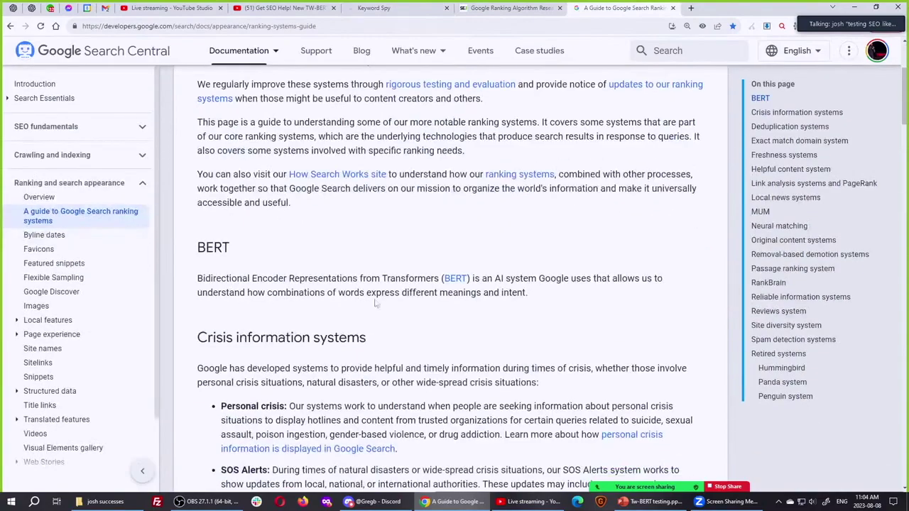
scroll(401, 260, "down", 3)
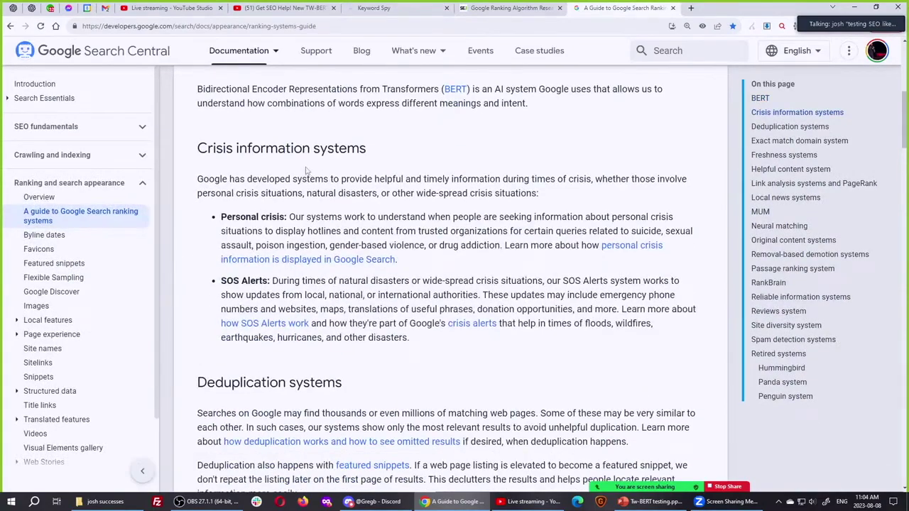
scroll(327, 213, "down", 3)
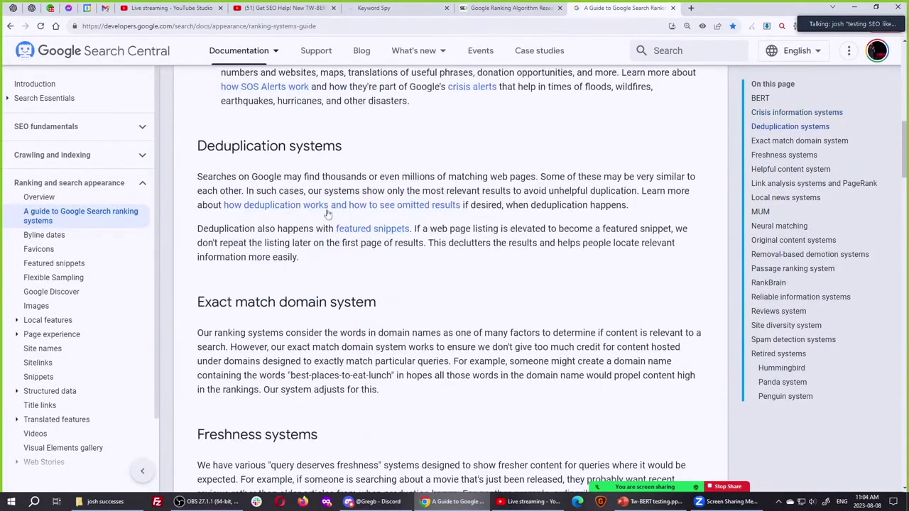
left_click(254, 154)
scroll(282, 296, "down", 2)
scroll(264, 260, "down", 2)
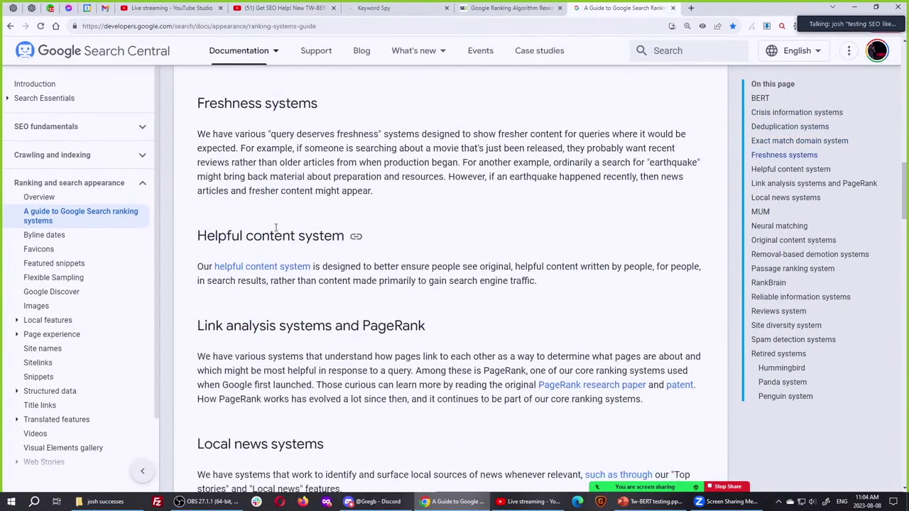
left_click(277, 230)
left_click(276, 235)
- Highlight the Helpful content system and Link analysis systems and PageRank headings
left_click(278, 236)
left_click(278, 236)
left_click(278, 237)
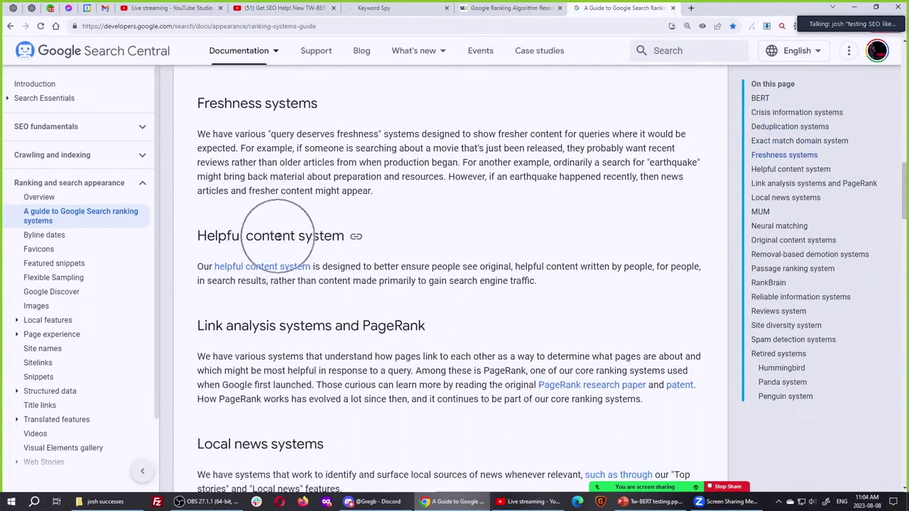
triple_click(278, 237)
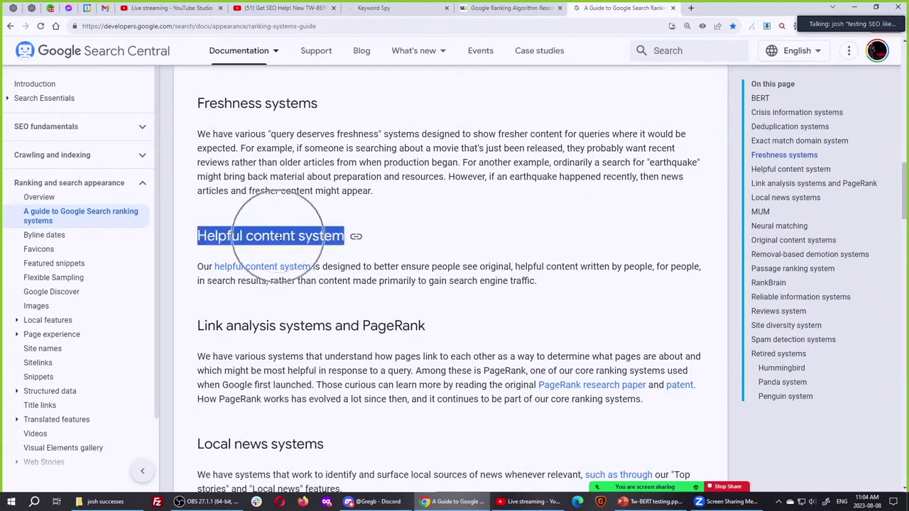
left_click(278, 237)
left_click(242, 326)
triple_click(273, 326)
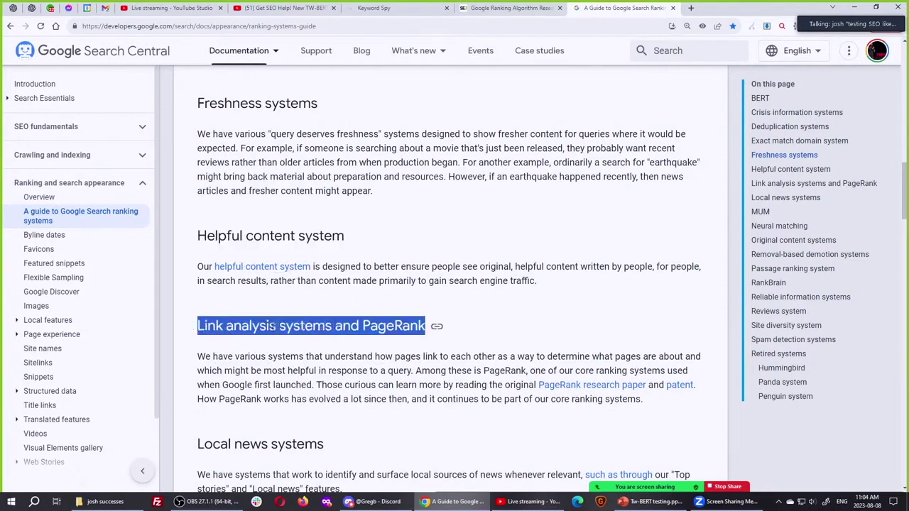
left_click(273, 326)
- Highlight the Local news, MUM and Neural matching headings, glancing at the TW-BERT article
scroll(273, 326, "down", 3)
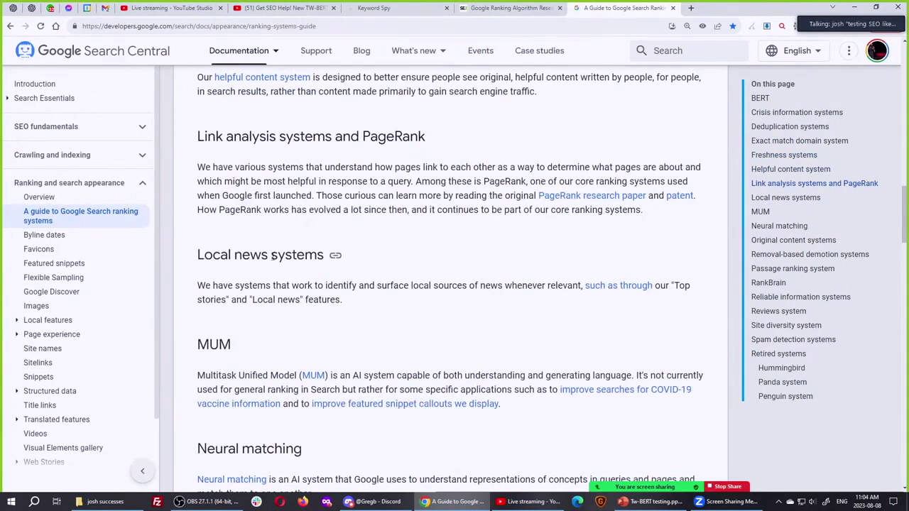
triple_click(272, 257)
double_click(215, 345)
scroll(216, 345, "down", 3)
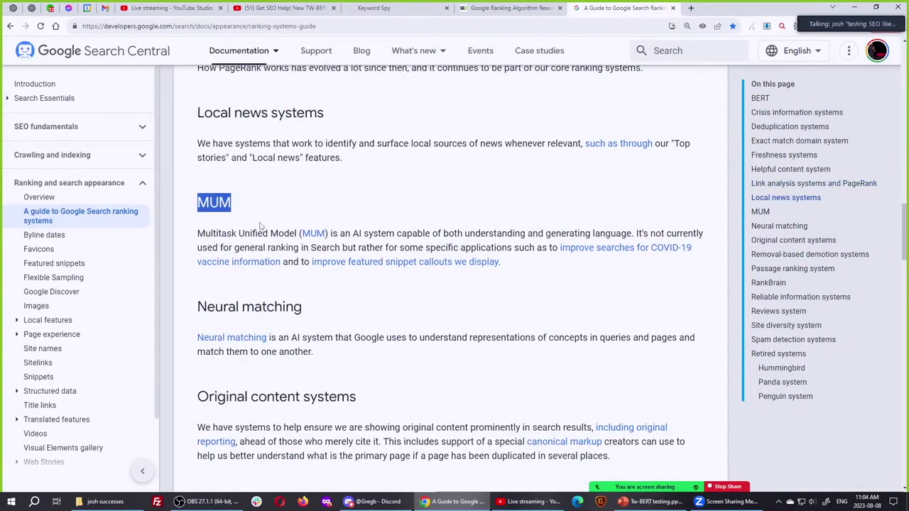
triple_click(262, 308)
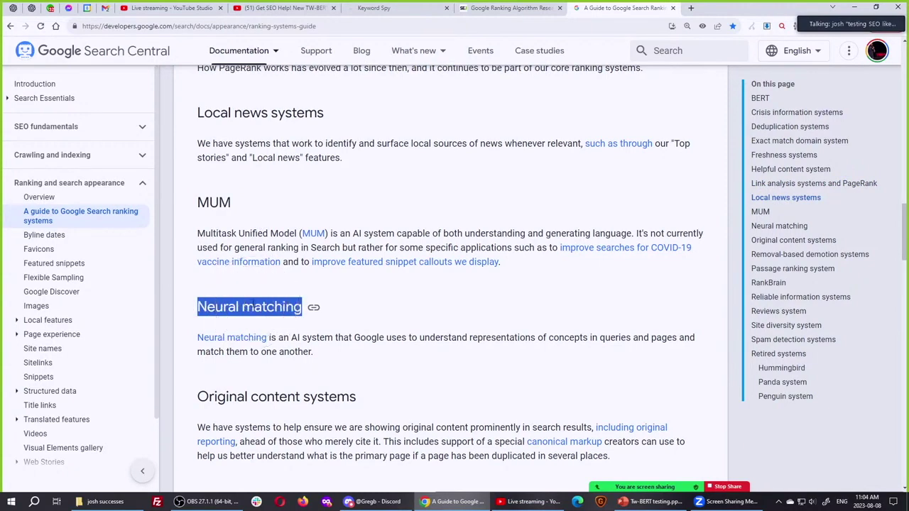
left_click(488, 12)
left_click(222, 284)
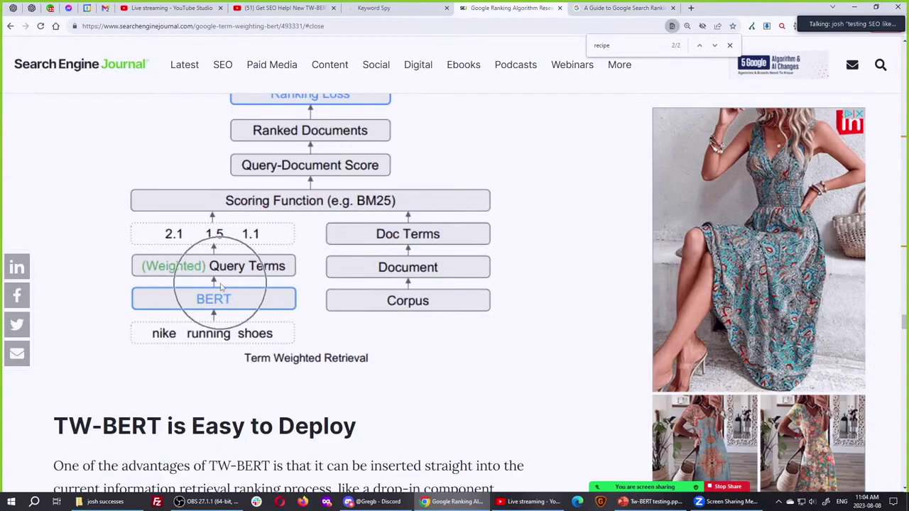
left_click(582, 9)
triple_click(229, 309)
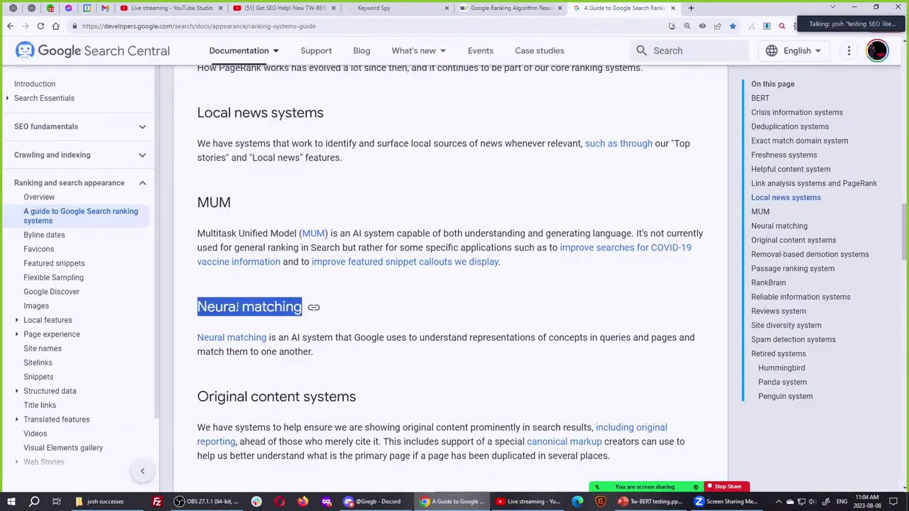
- Highlight Original content, Removal-based demotion, Passage ranking, RankBrain and Reliable information systems sections
scroll(277, 256, "down", 3)
left_click(282, 212)
triple_click(281, 212)
scroll(299, 284, "down", 3)
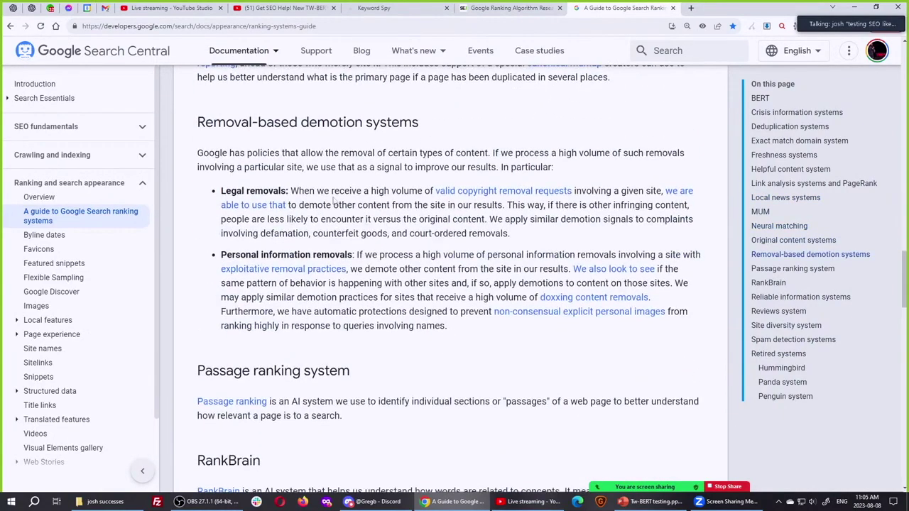
triple_click(313, 139)
scroll(327, 317, "down", 1)
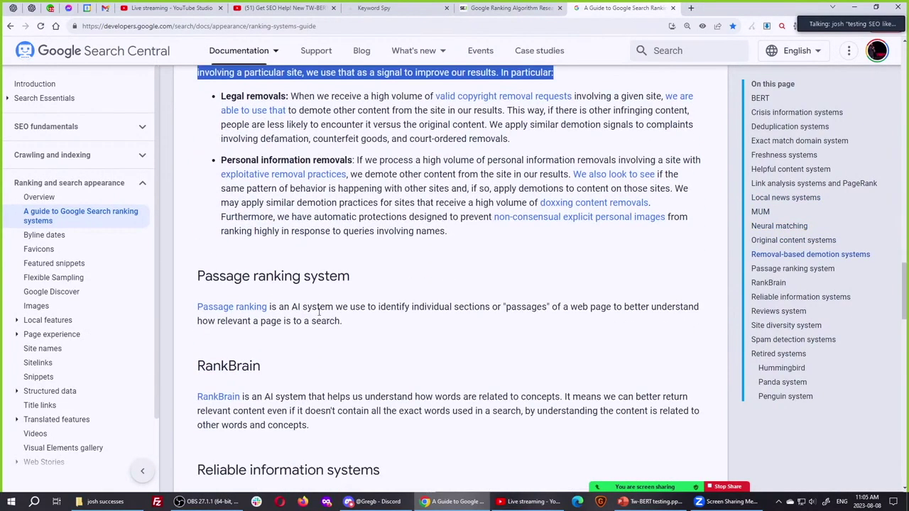
left_click(291, 291)
triple_click(292, 277)
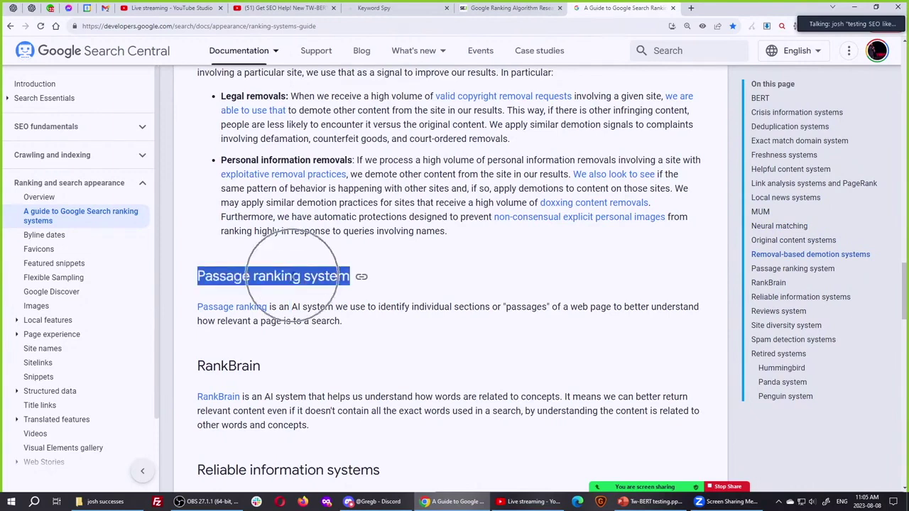
left_click(240, 367)
triple_click(240, 368)
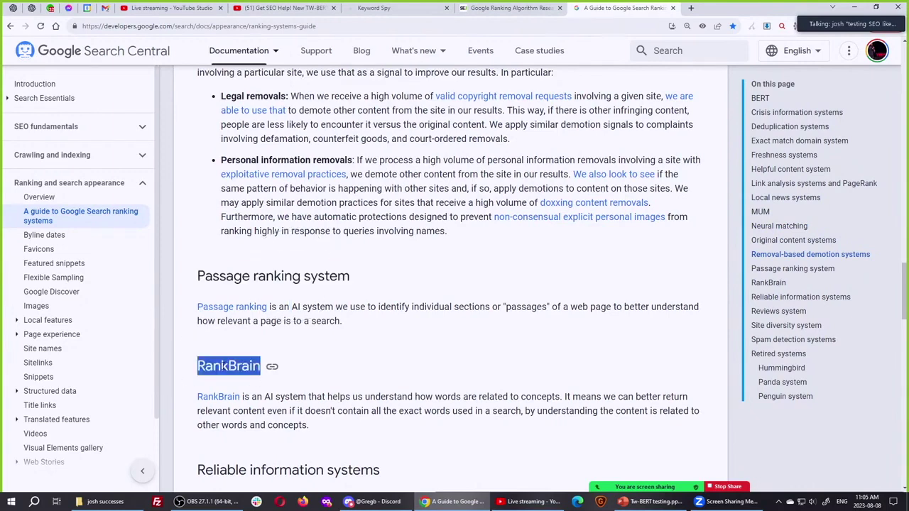
scroll(272, 333, "down", 3)
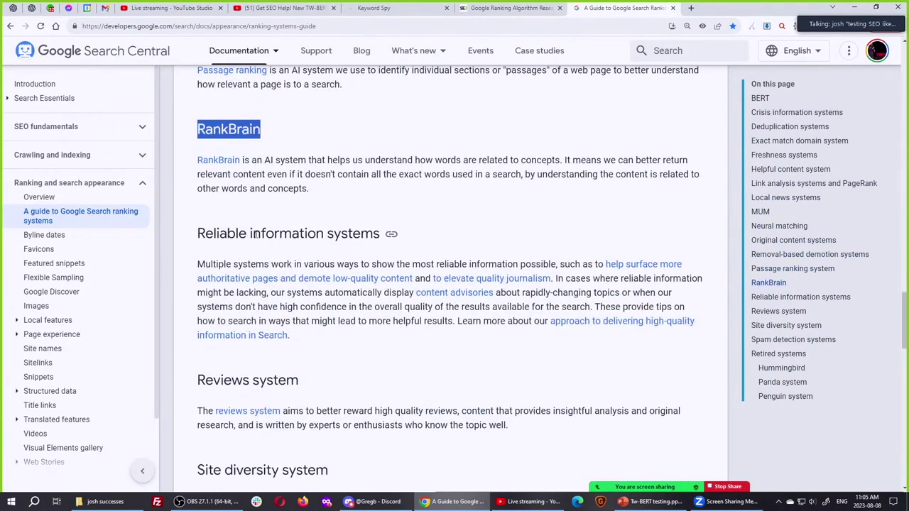
triple_click(255, 233)
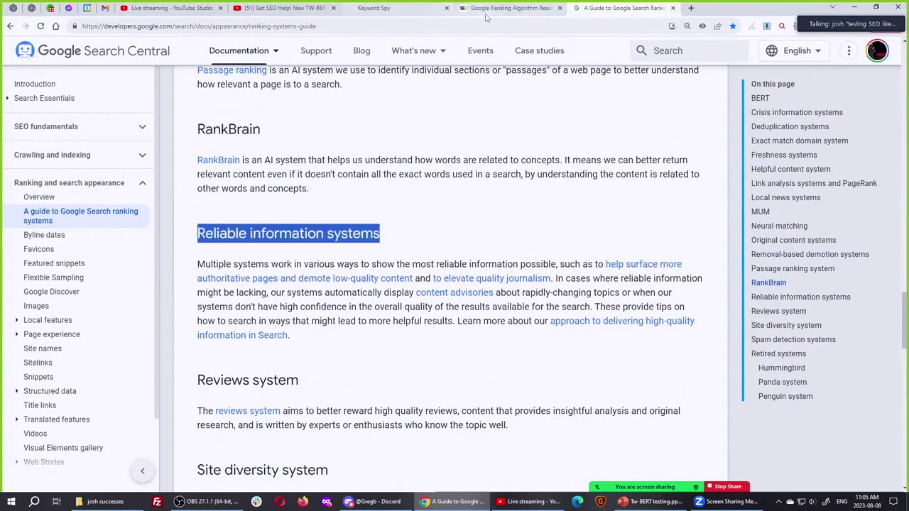
- Highlight Site diversity and Spam detection headings, scroll to Retired systems, then return to the TW-BERT article
left_click(510, 8)
key("ctrl")
key("ctrl")
key("ctrl")
key("ctrl")
key("ctrl")
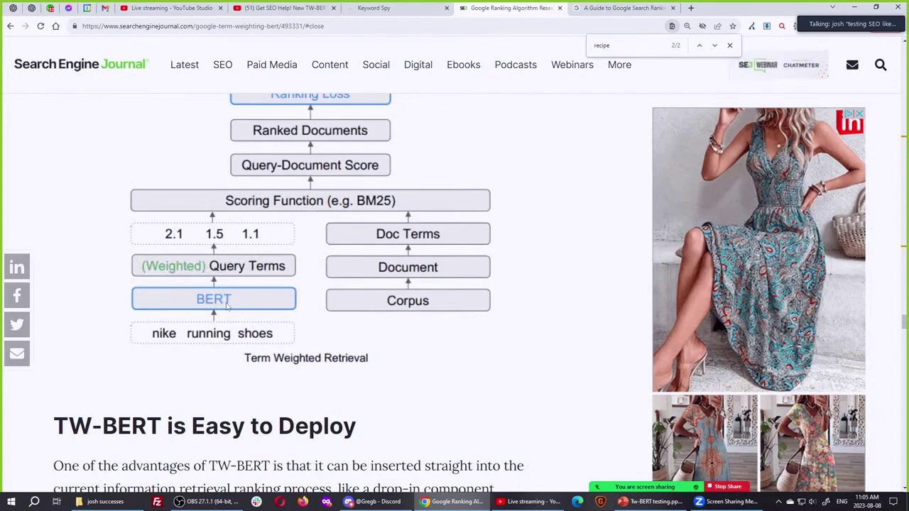
key("ctrl")
key("ctrl")
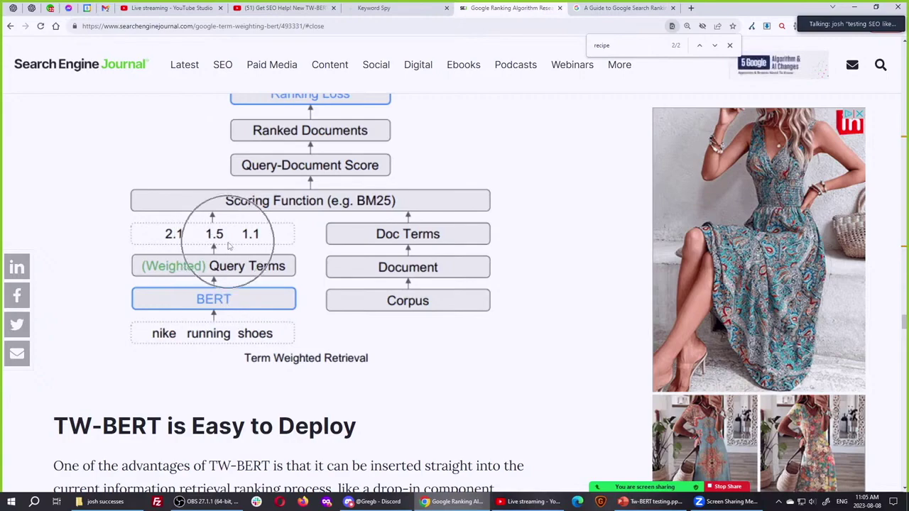
key("ctrl+Tab")
scroll(277, 368, "down", 1)
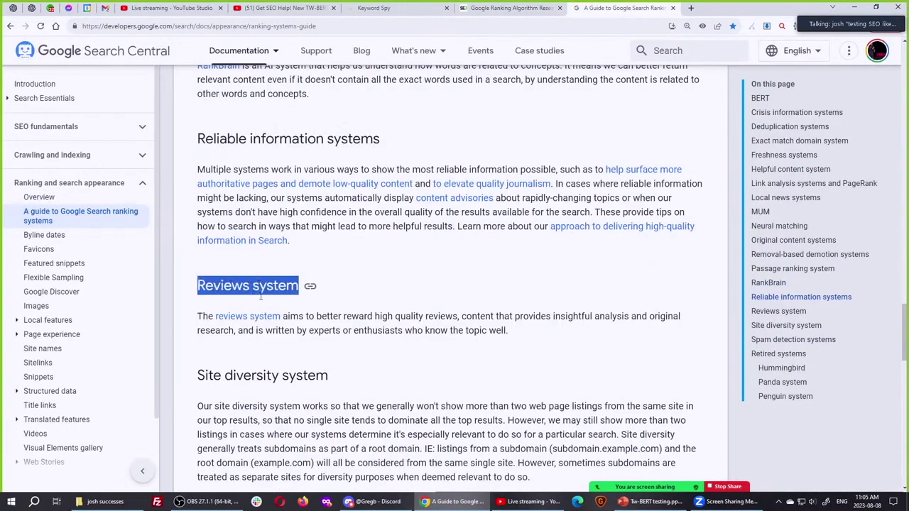
triple_click(277, 368)
scroll(294, 185, "down", 4)
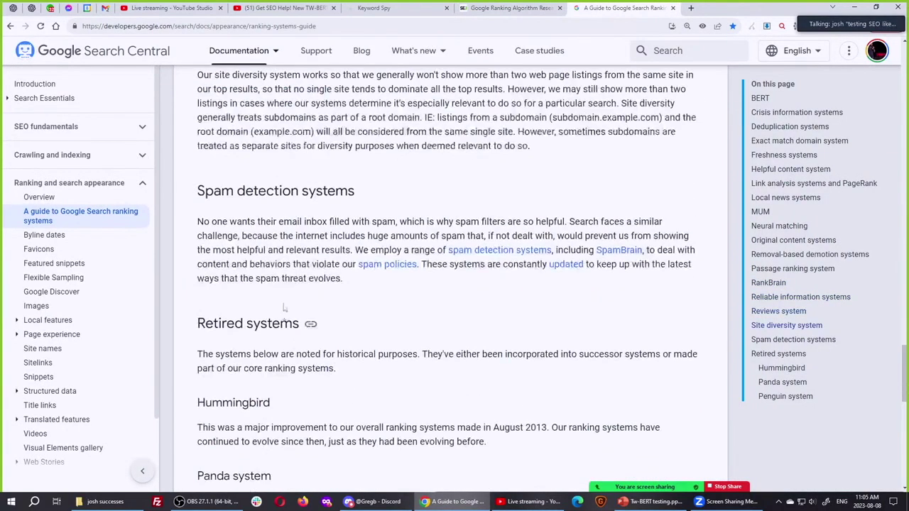
triple_click(294, 184)
left_click(440, 305)
scroll(434, 321, "down", 1)
scroll(434, 321, "down", 2)
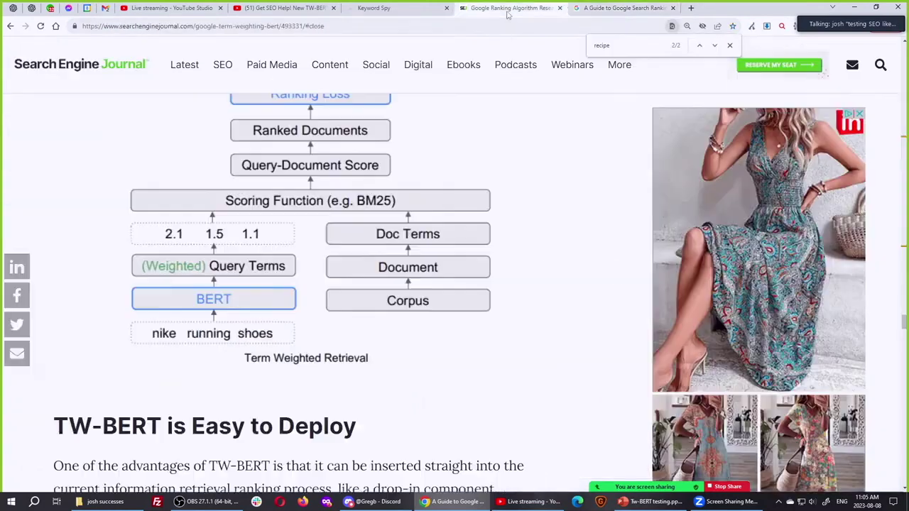
left_click(505, 7)
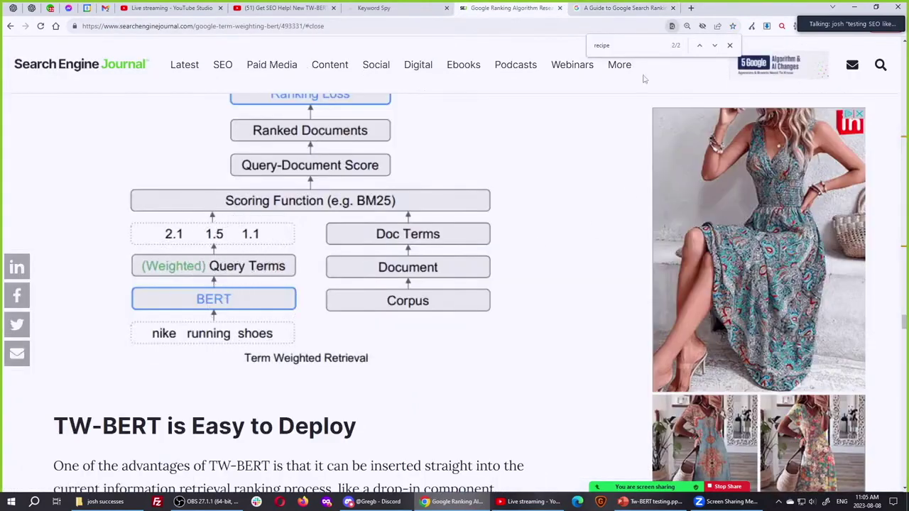
- Return to the ranking systems guide and highlight the Reliable information systems heading
left_click(617, 8)
scroll(342, 330, "up", 1)
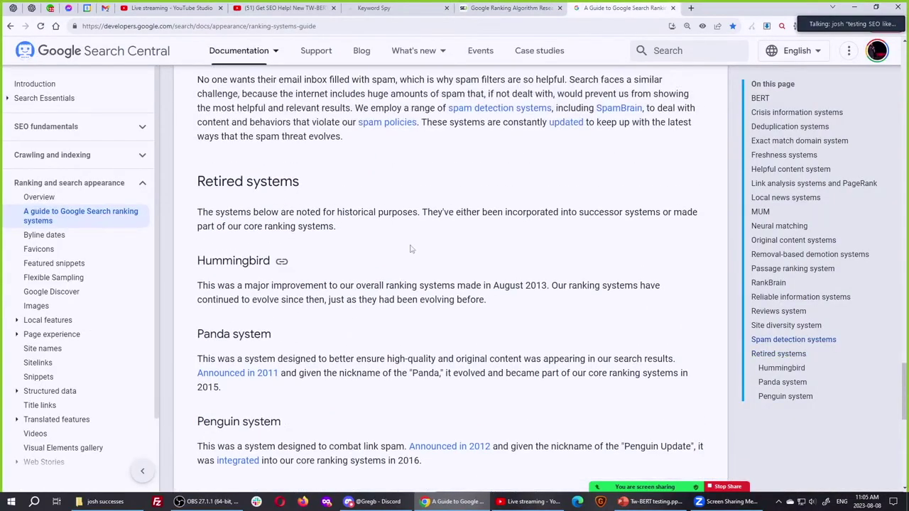
scroll(483, 197, "up", 10)
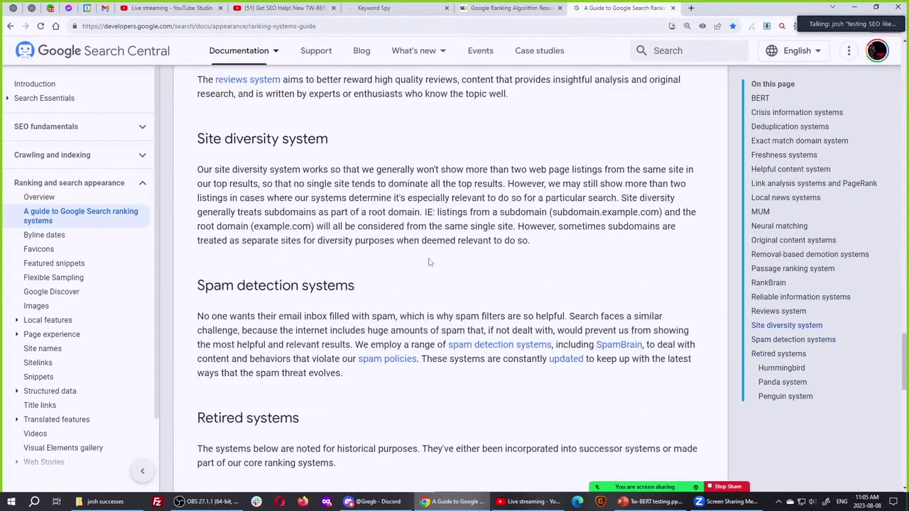
scroll(399, 269, "up", 4)
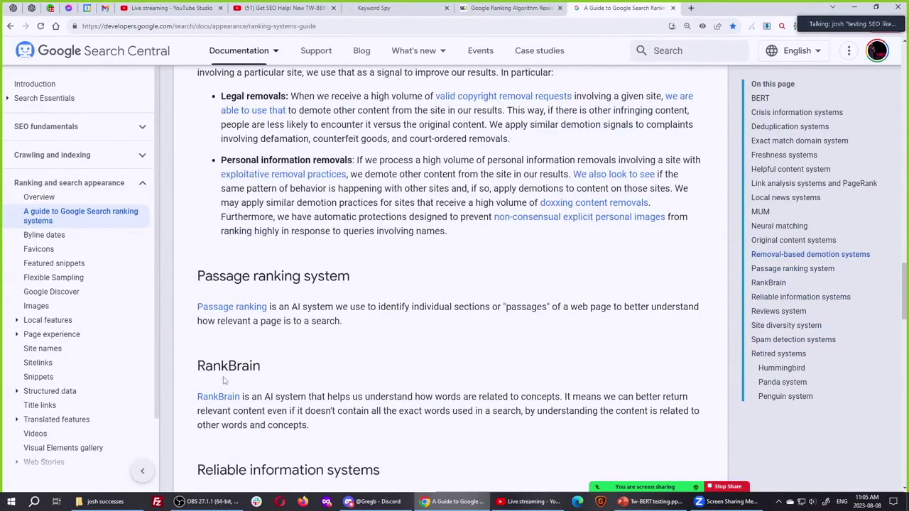
scroll(240, 370, "up", 9)
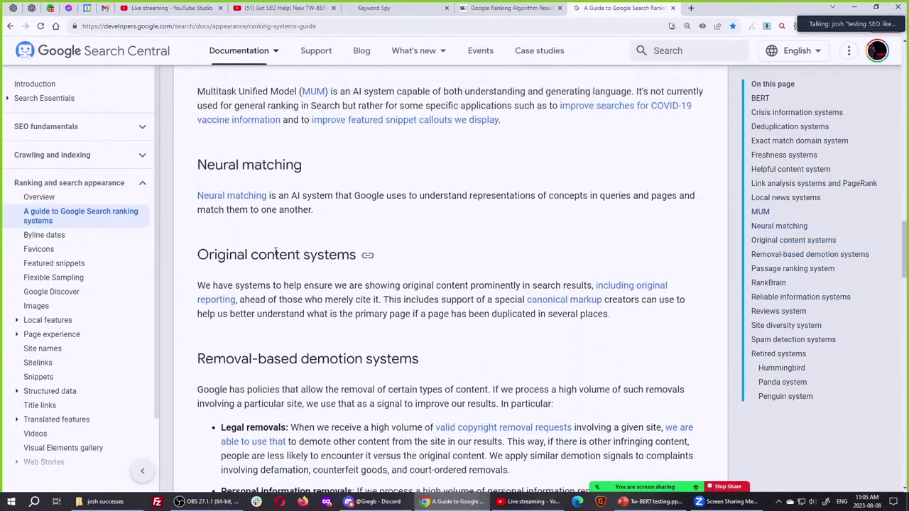
scroll(276, 254, "down", 15)
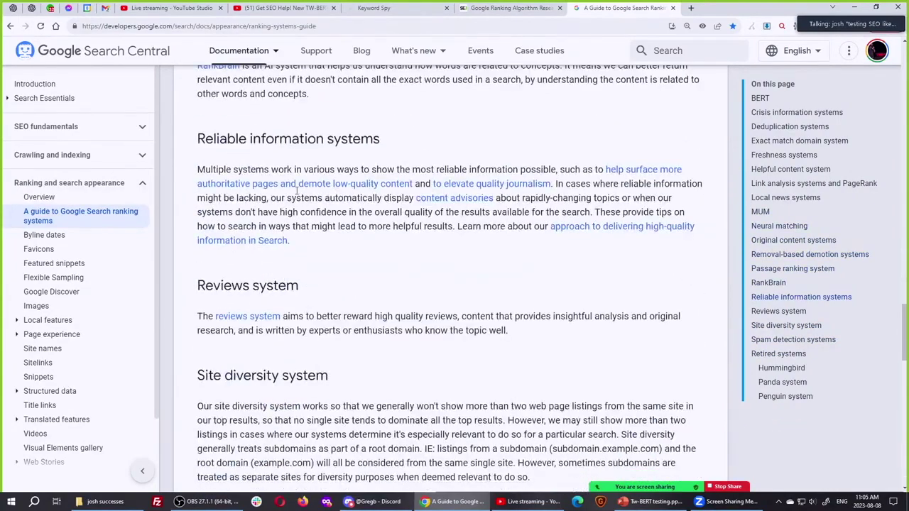
triple_click(272, 139)
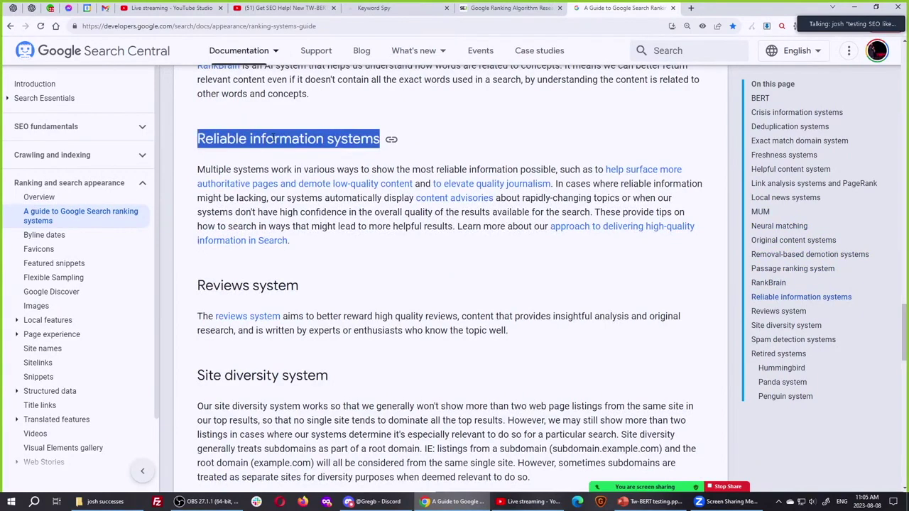
- Scroll back up through the guide's earlier sections
key("ctrl")
key("ctrl")
key("ctrl")
scroll(227, 284, "up", 5)
key("ctrl")
scroll(228, 416, "up", 1)
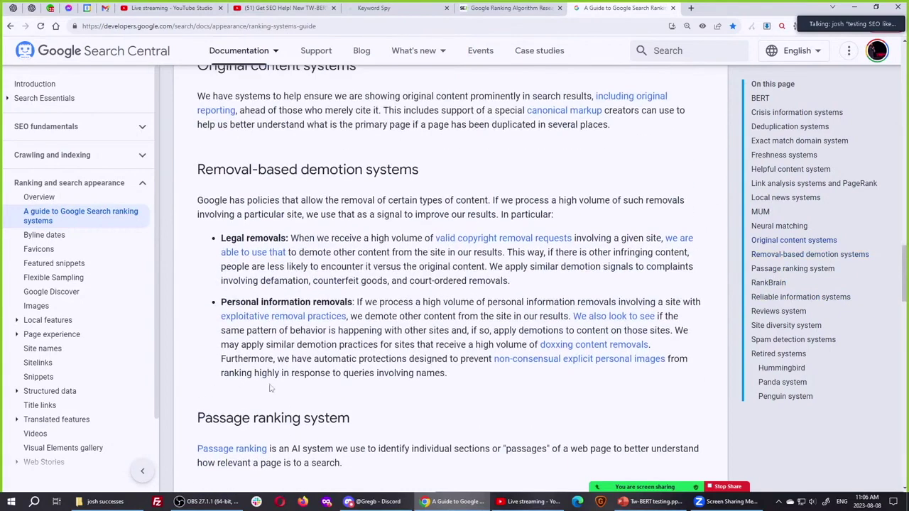
key("ctrl")
scroll(270, 419, "up", 2)
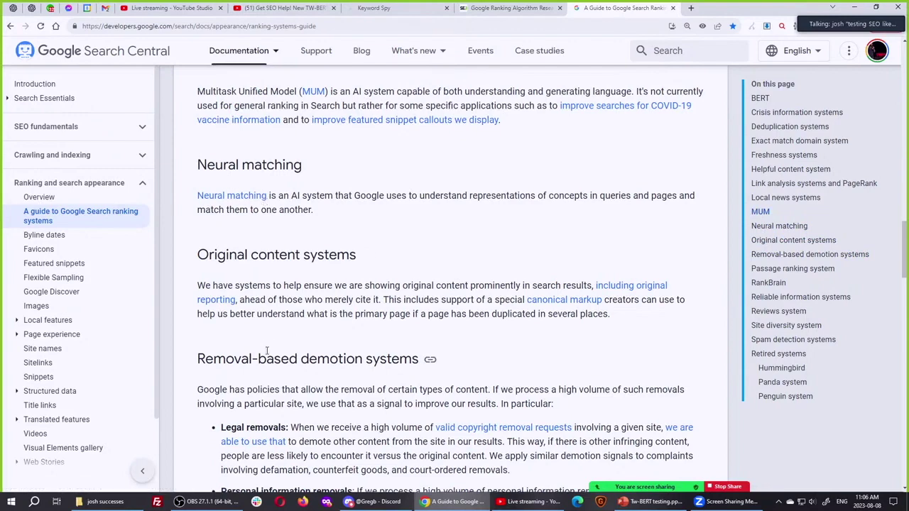
scroll(274, 356, "up", 1)
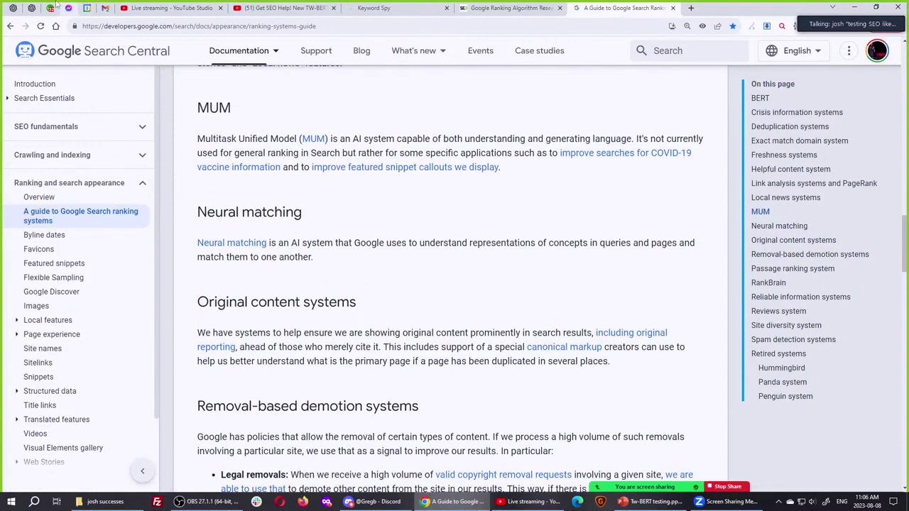
- Check the OpenAI Playground model list, then scroll the guide up to the BERT heading
left_click(31, 8)
left_click(854, 182)
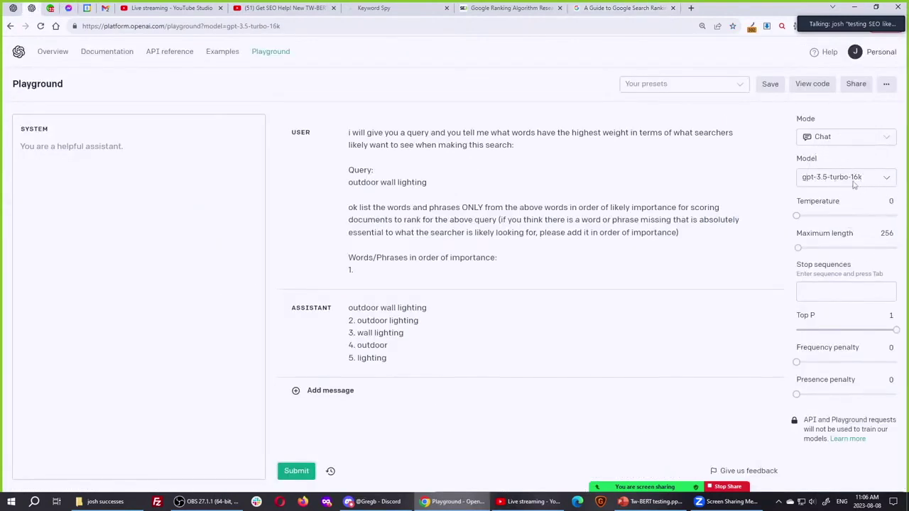
key("ctrl+9")
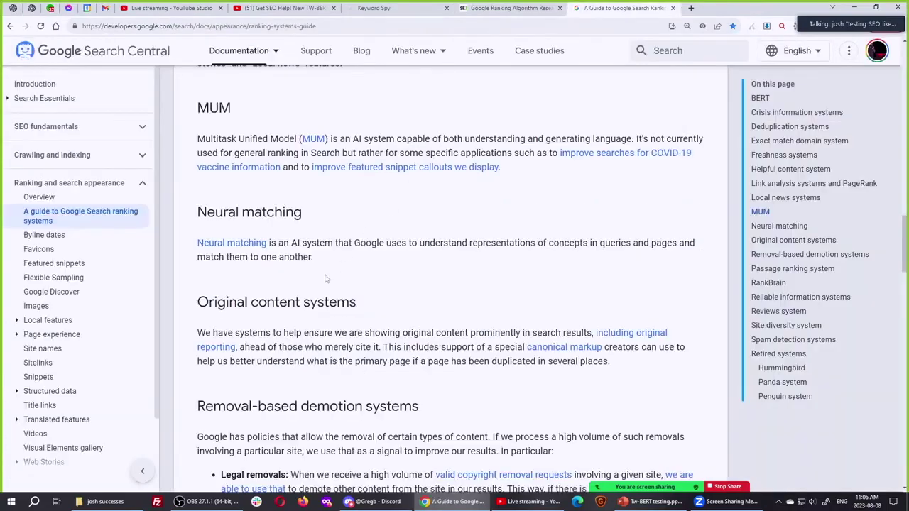
scroll(323, 281, "up", 2)
scroll(323, 280, "up", 10)
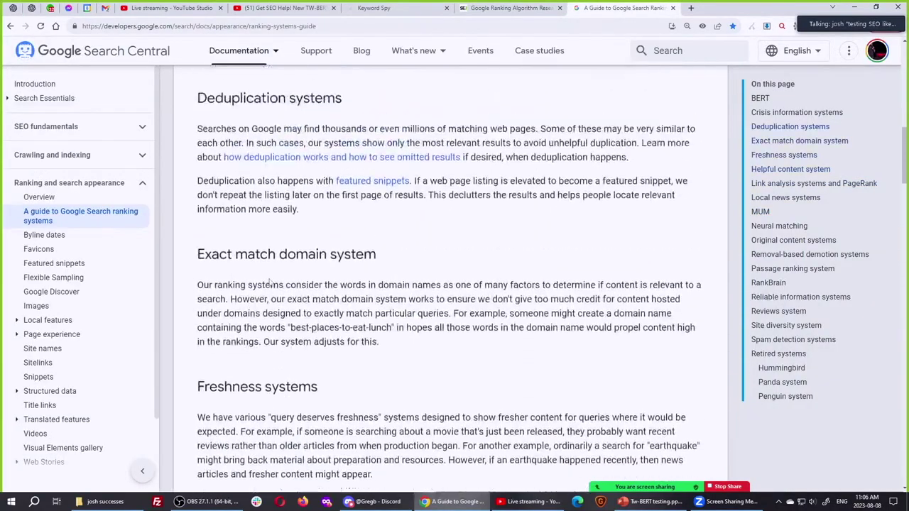
scroll(270, 281, "up", 5)
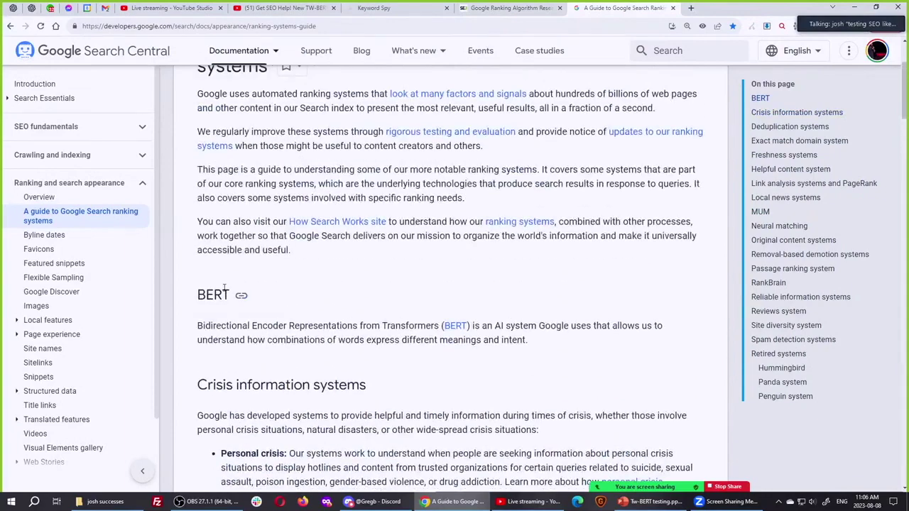
double_click(216, 294)
left_click(216, 294)
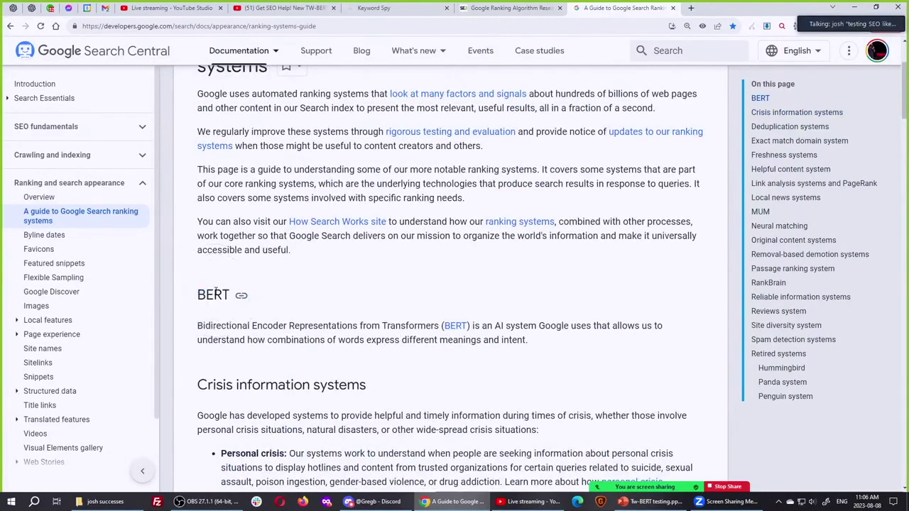
left_click(394, 8)
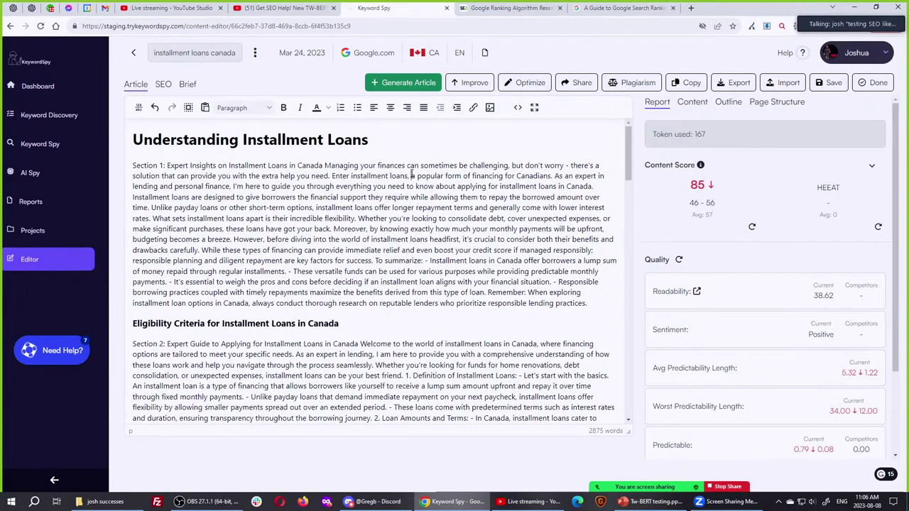
key("ctrl+a")
left_click(415, 196)
key("ctrl+plus")
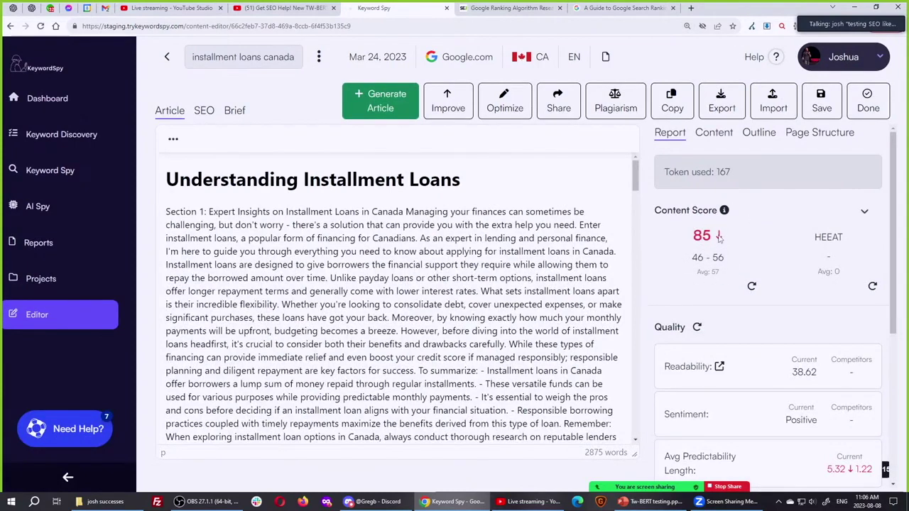
triple_click(717, 273)
mouse_move(695, 258)
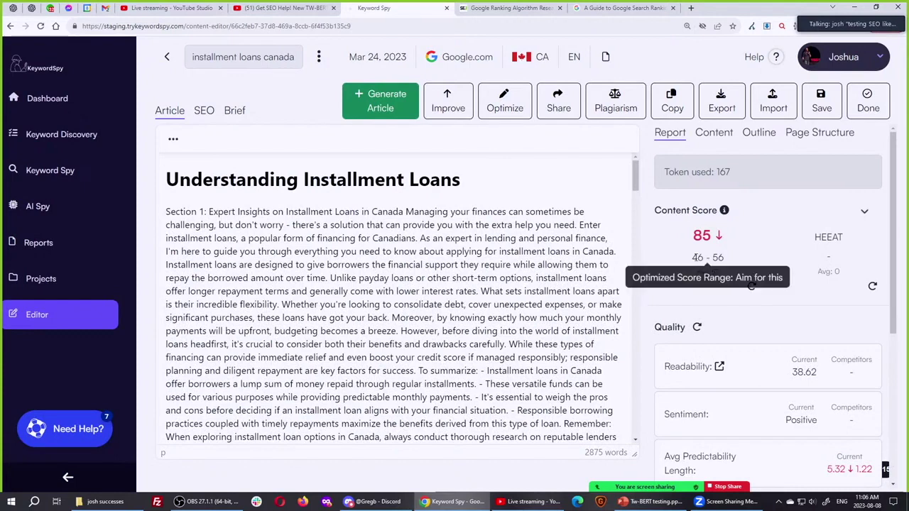
left_click_drag(694, 258, 735, 264)
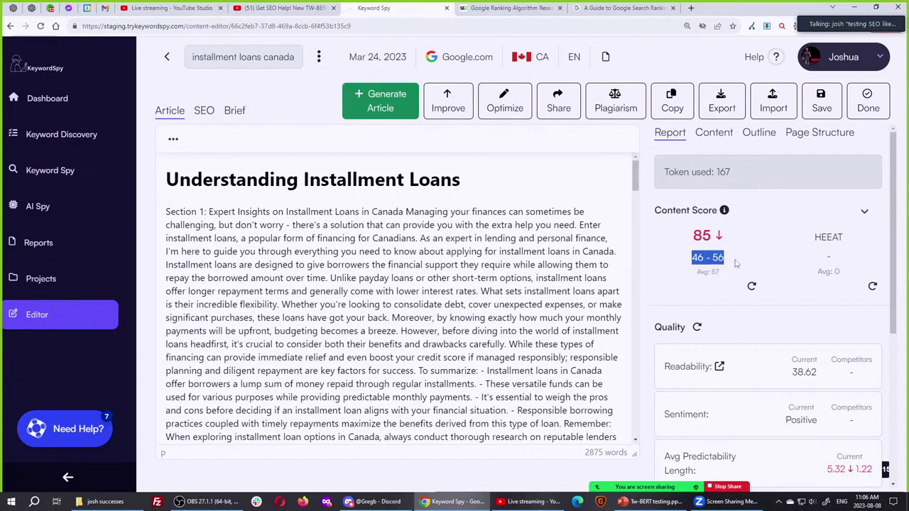
mouse_move(709, 263)
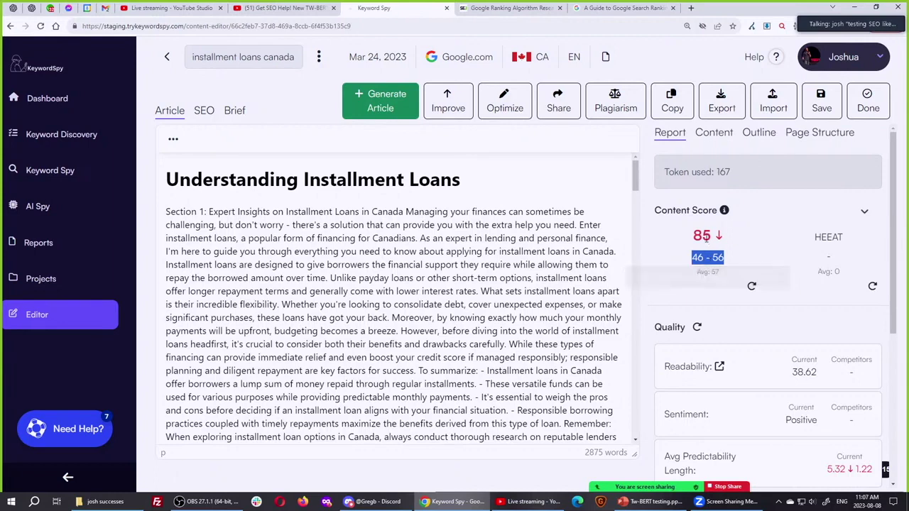
left_click_drag(695, 228, 745, 279)
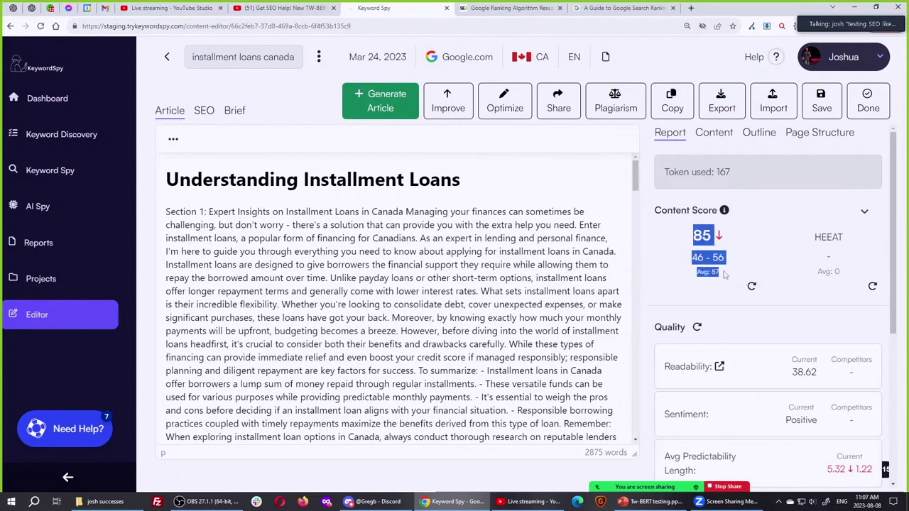
left_click(724, 274)
left_click_drag(696, 231, 735, 279)
triple_click(708, 257)
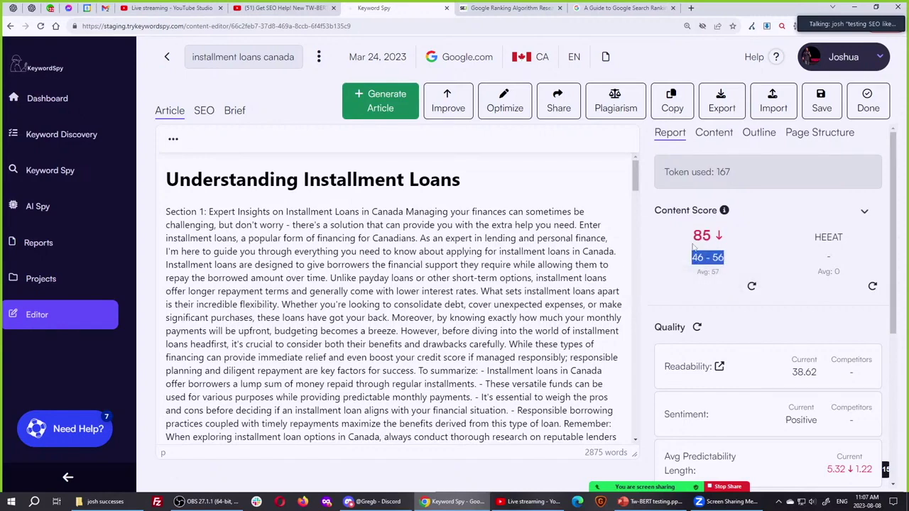
left_click_drag(693, 245, 734, 283)
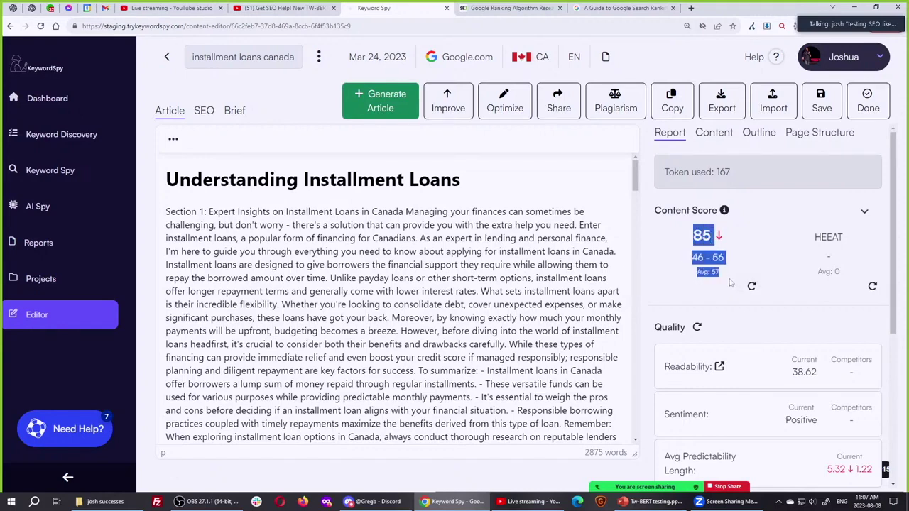
triple_click(735, 283)
left_click(719, 259)
double_click(701, 236)
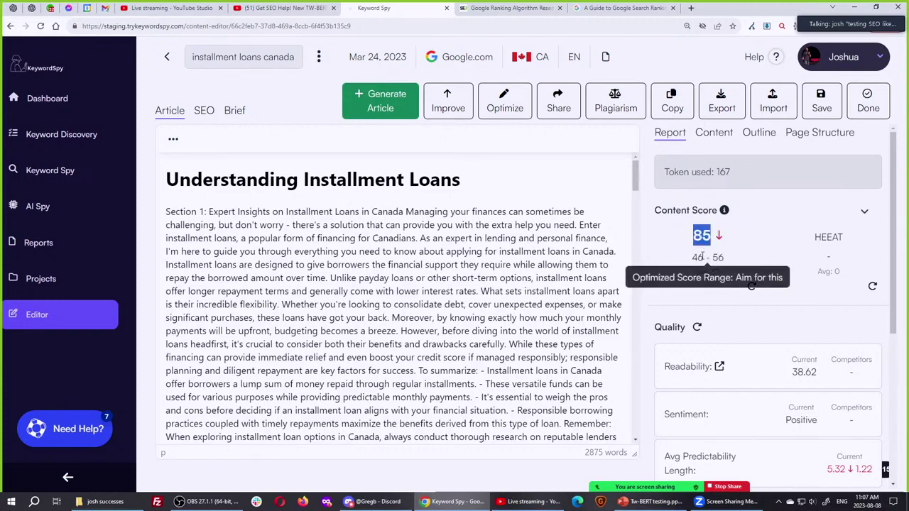
left_click(702, 257)
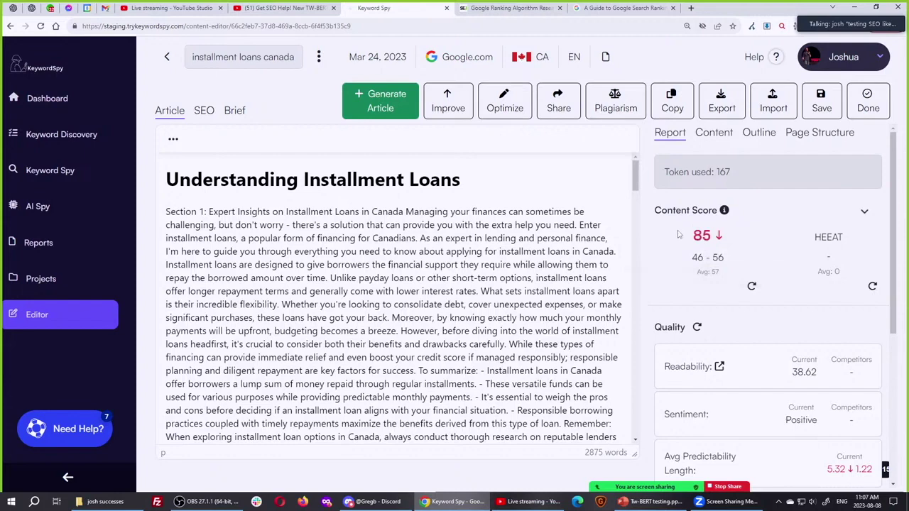
left_click_drag(680, 237, 749, 287)
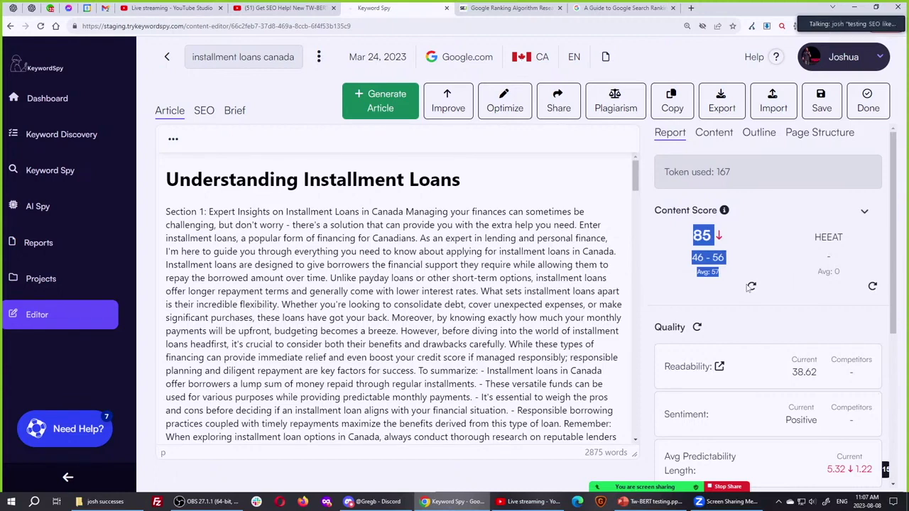
left_click(716, 259)
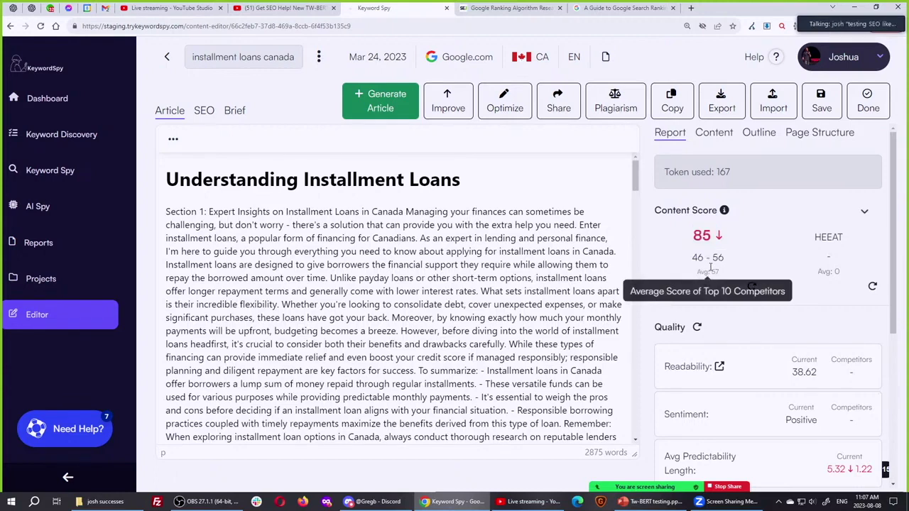
scroll(413, 313, "down", 20)
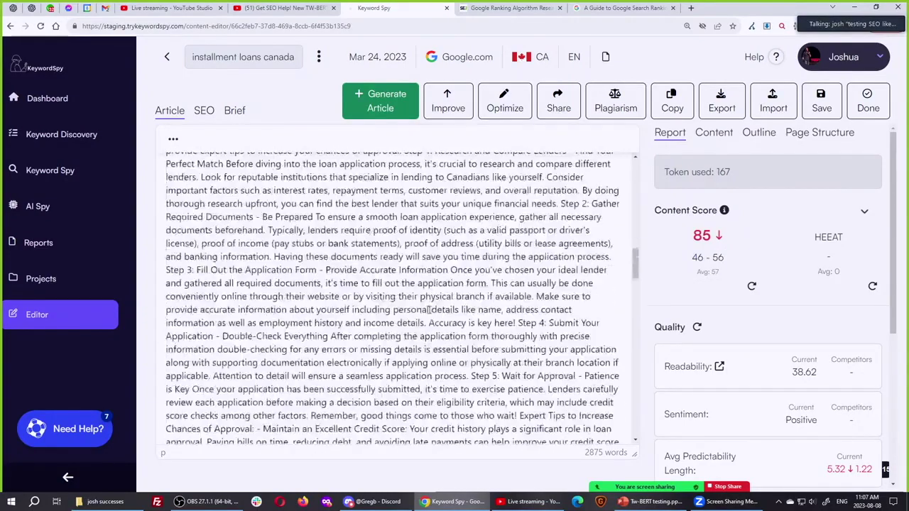
scroll(429, 311, "down", 5)
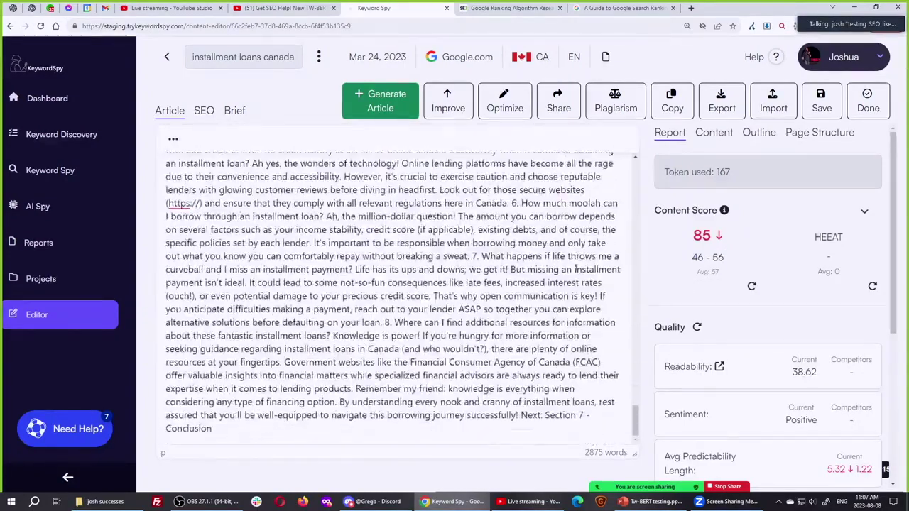
scroll(755, 234, "down", 4)
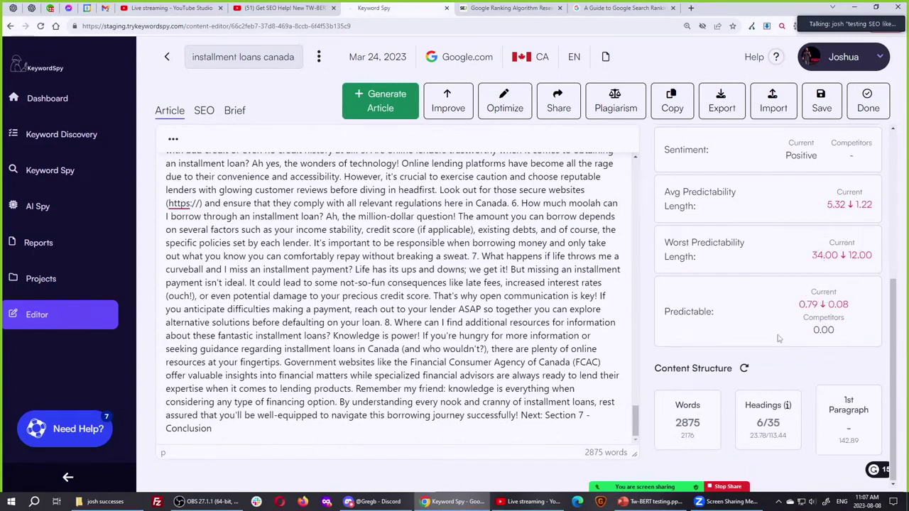
scroll(778, 334, "up", 1)
triple_click(681, 239)
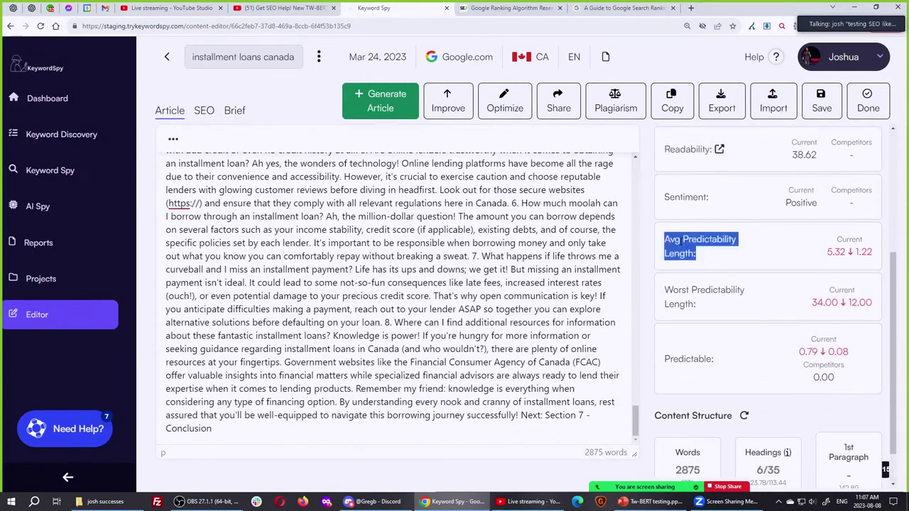
left_click(804, 250)
double_click(836, 251)
left_click(836, 248)
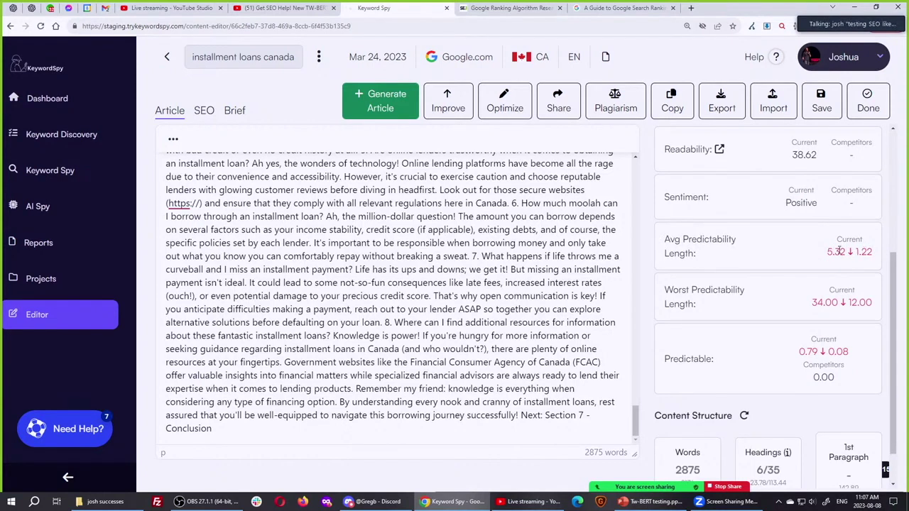
double_click(810, 352)
double_click(841, 352)
scroll(843, 377, "down", 1)
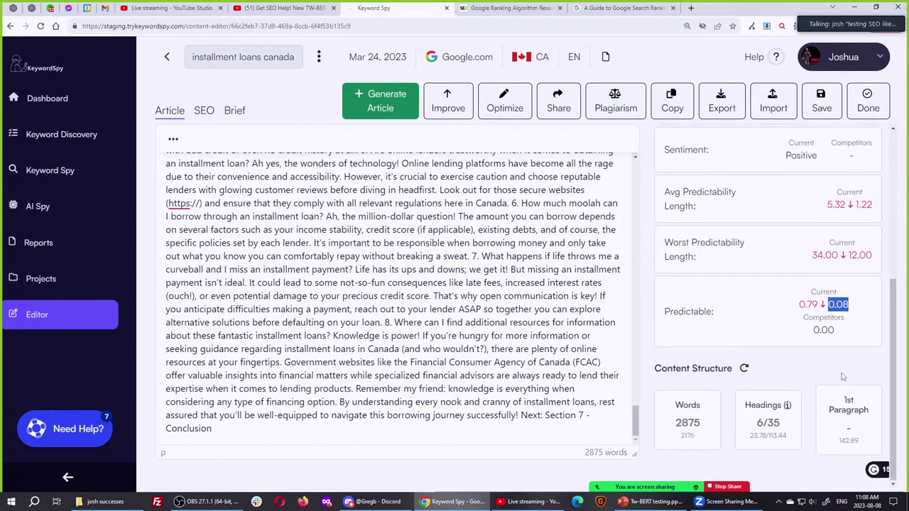
scroll(844, 377, "up", 5)
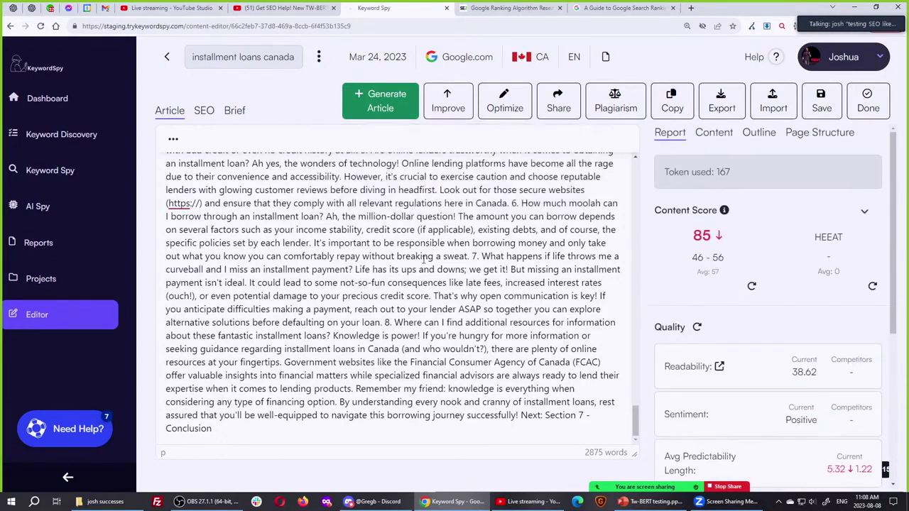
- Replace the FAQ section with its Improve rewrite, then discard a rewrite of the repayment tips paragraph
triple_click(374, 246)
scroll(374, 246, "up", 6)
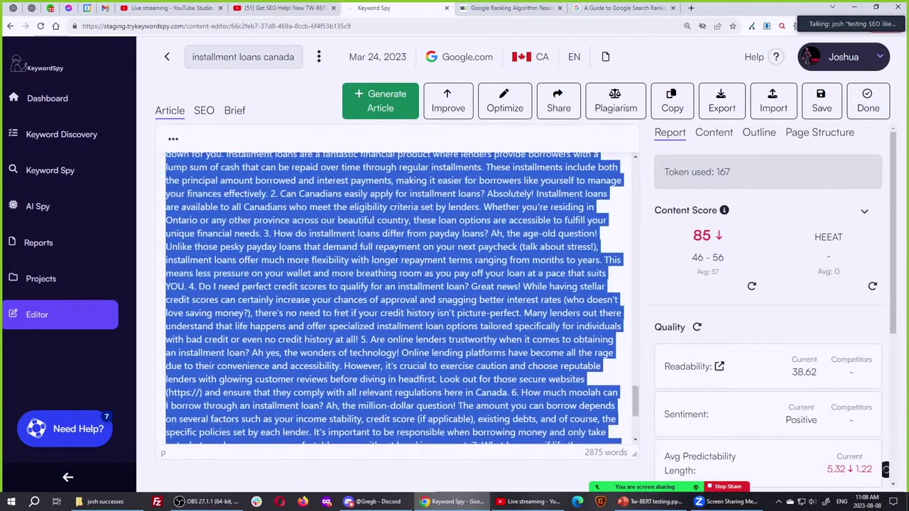
left_click(450, 112)
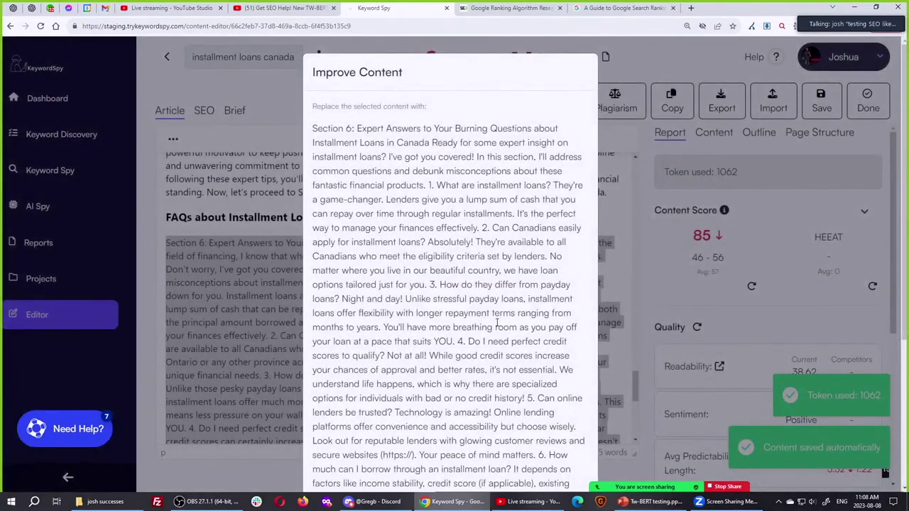
scroll(497, 323, "down", 5)
left_click(561, 457)
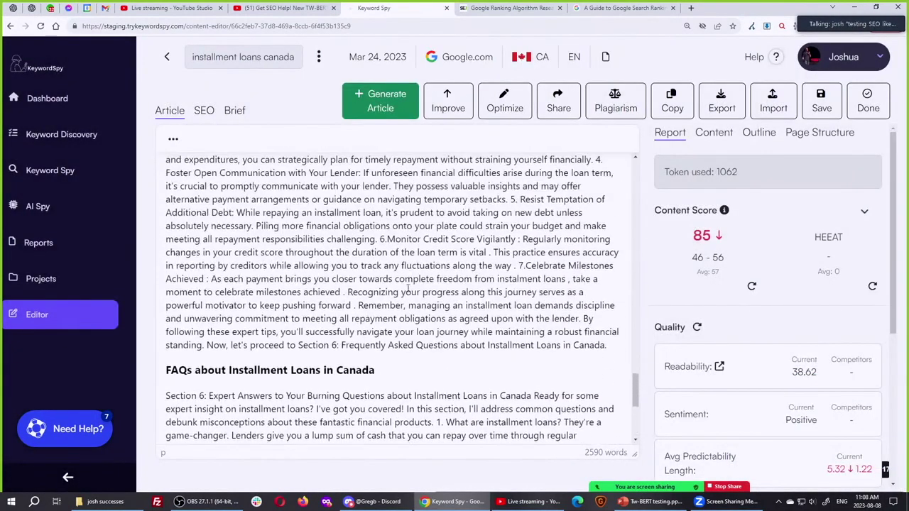
left_click(456, 107)
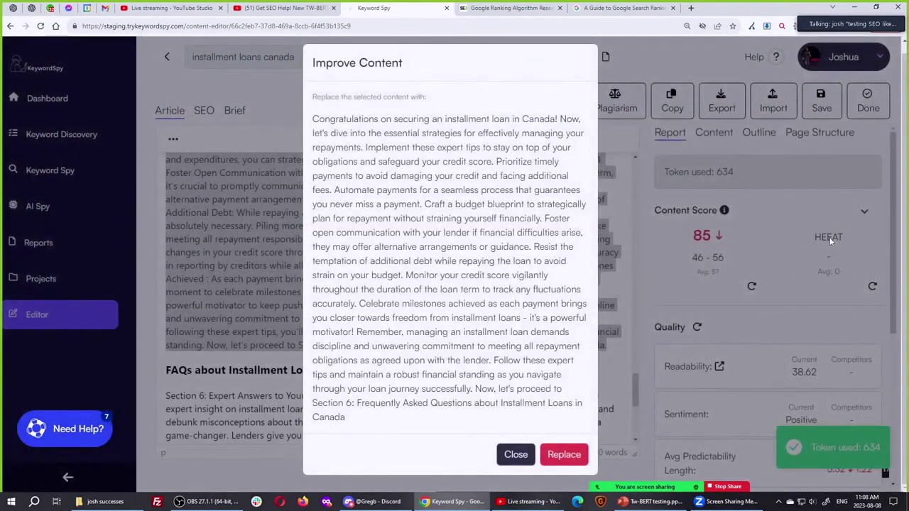
left_click(515, 454)
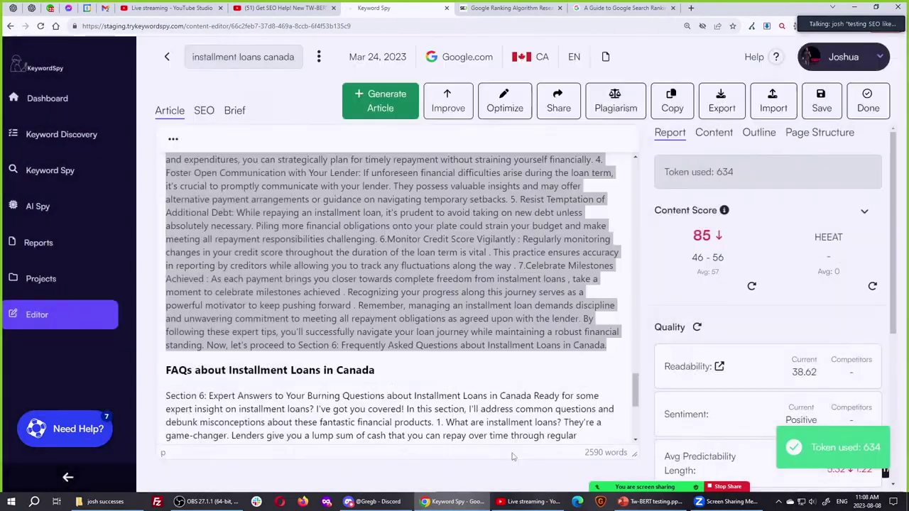
- Rewrite the repayment tips paragraph again with Improve and accept the new version
left_click(449, 108)
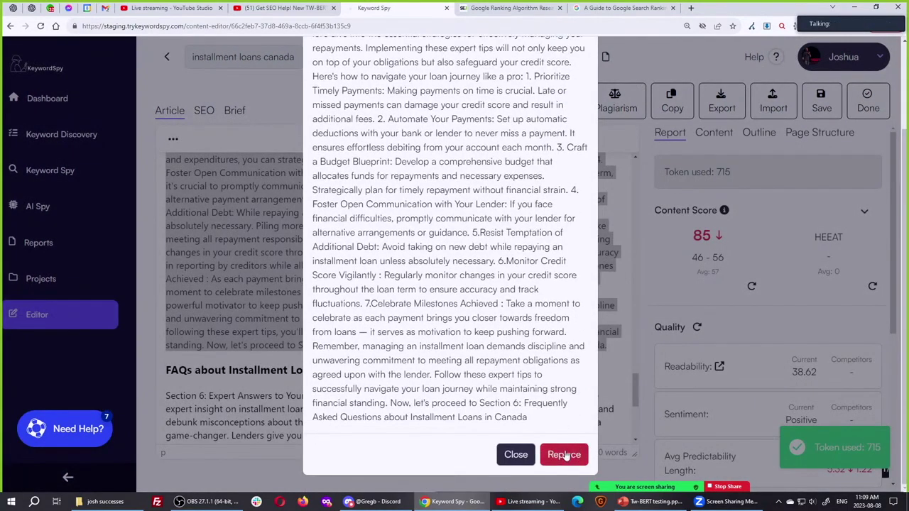
left_click(565, 455)
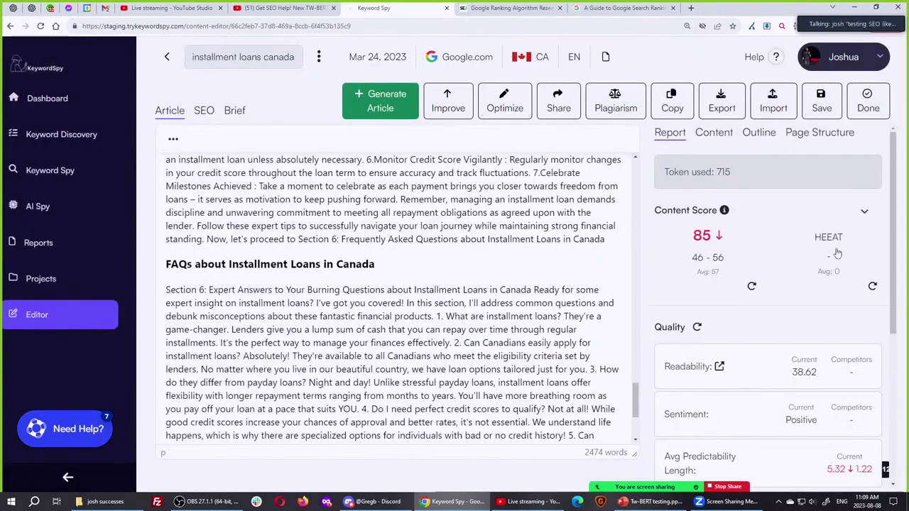
left_click(829, 257)
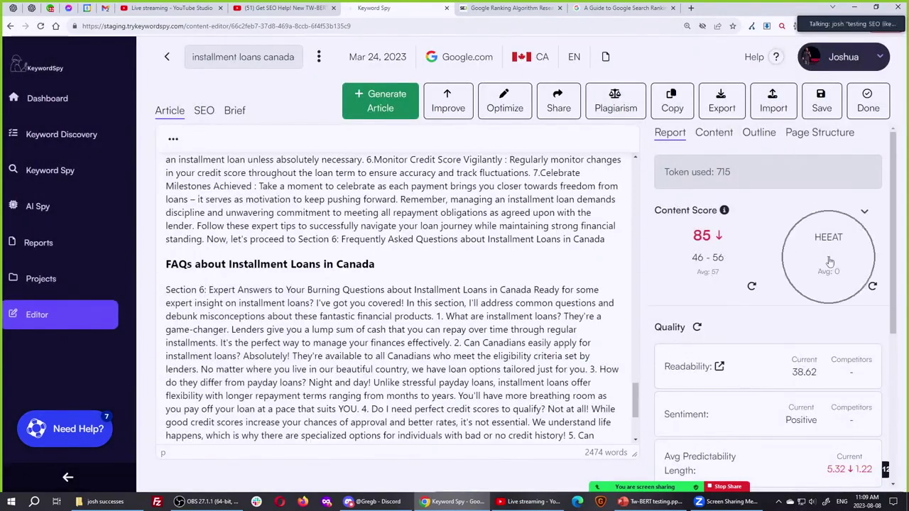
left_click(829, 263)
scroll(458, 297, "up", 5)
scroll(458, 297, "up", 3)
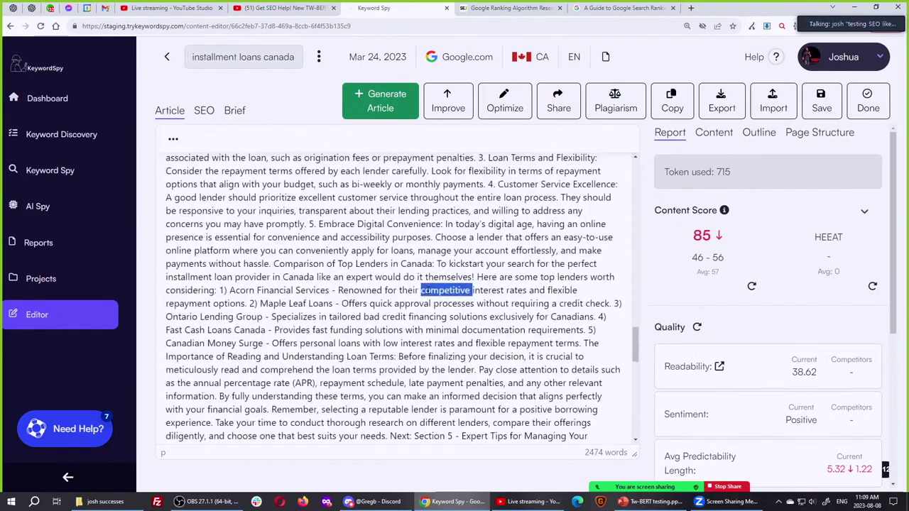
- Replace the lender-choice section with its Improve rewrite
key("ctrl+a")
left_click(457, 103)
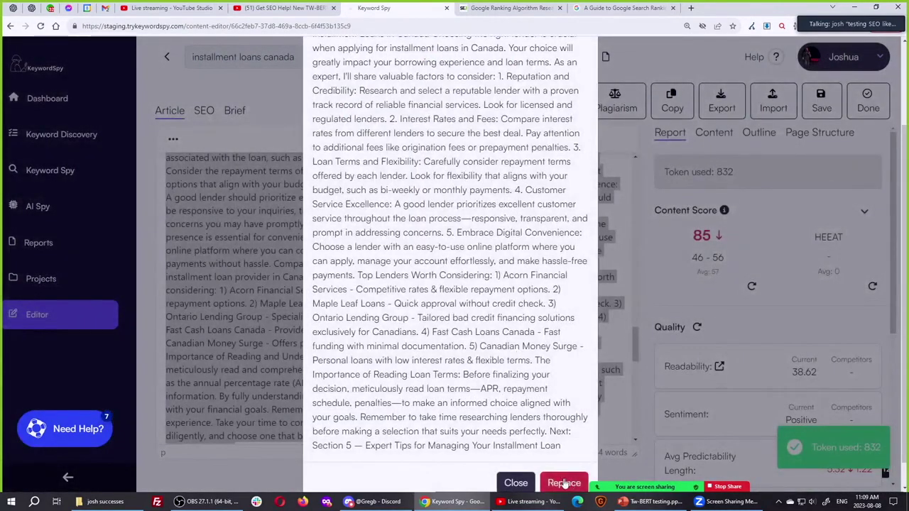
left_click(564, 483)
left_click(516, 483)
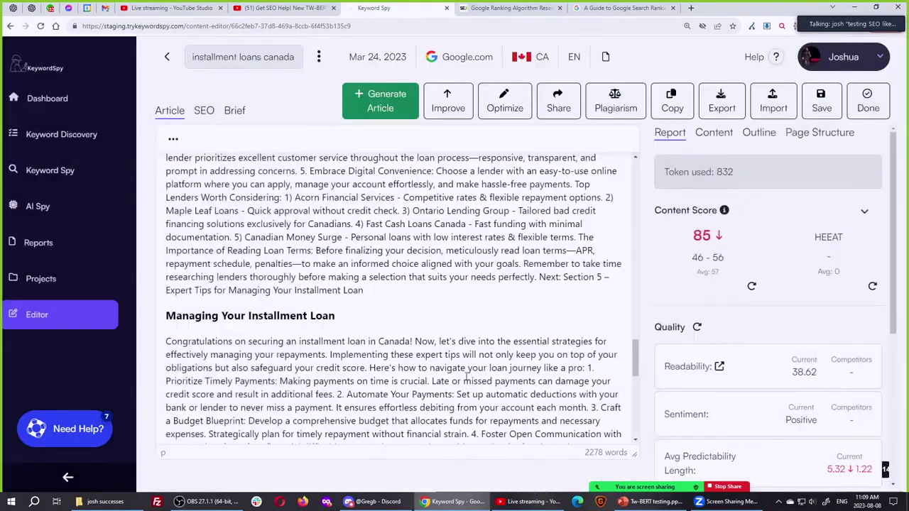
- Select the application-steps paragraph, rewrite it with Improve and replace it in the article
scroll(439, 325, "down", 4)
scroll(438, 325, "down", 4)
scroll(439, 325, "up", 9)
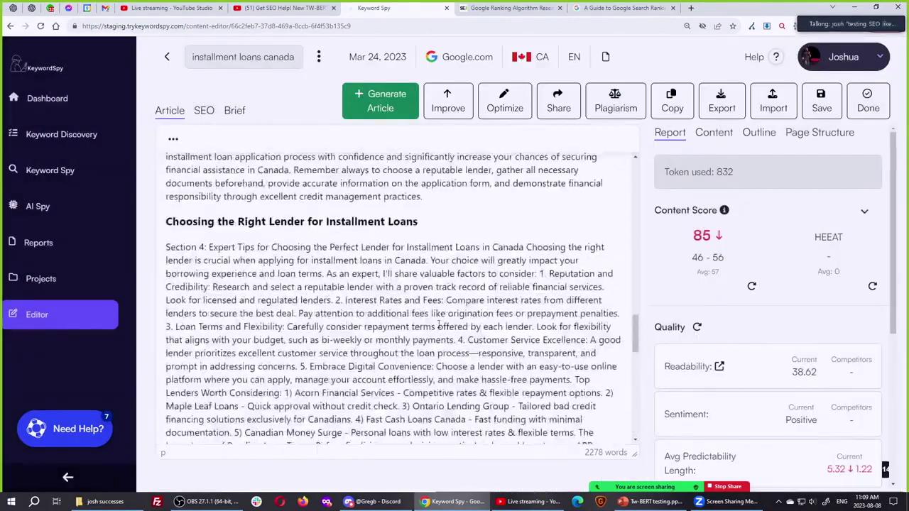
scroll(439, 326, "up", 3)
triple_click(438, 326)
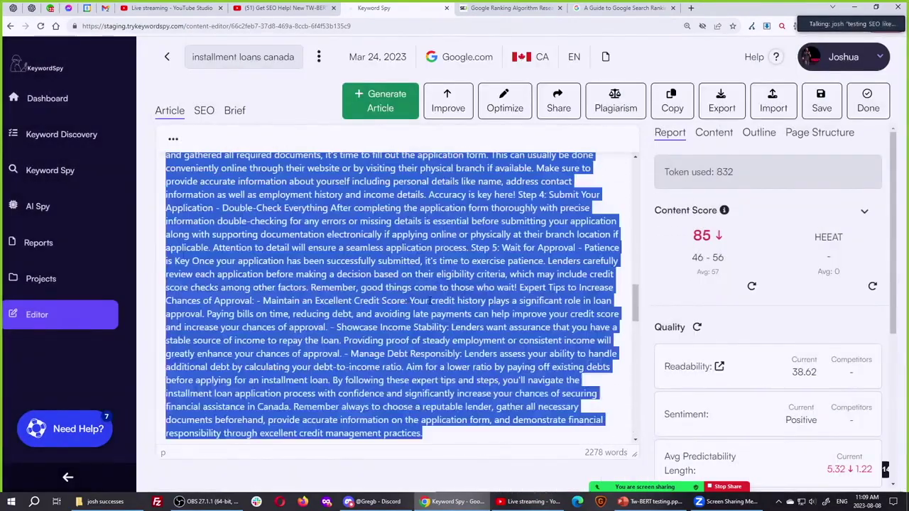
left_click(446, 107)
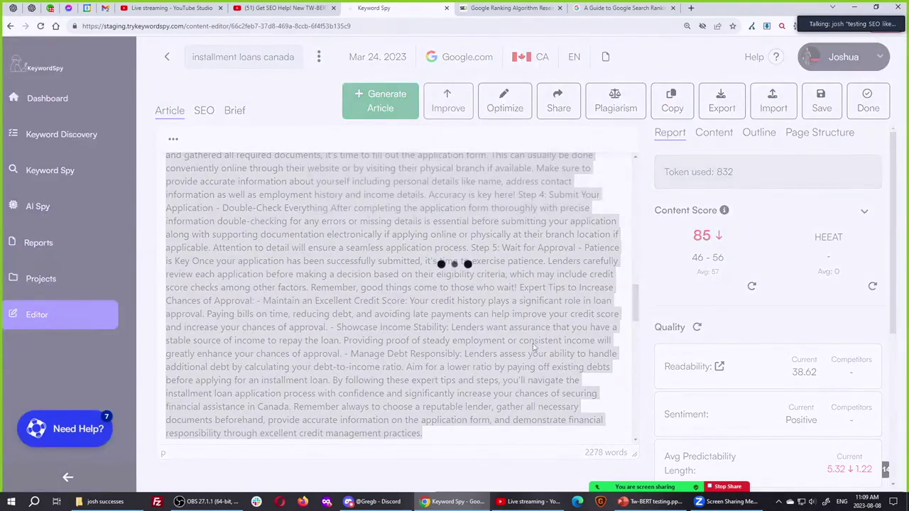
scroll(534, 346, "down", 5)
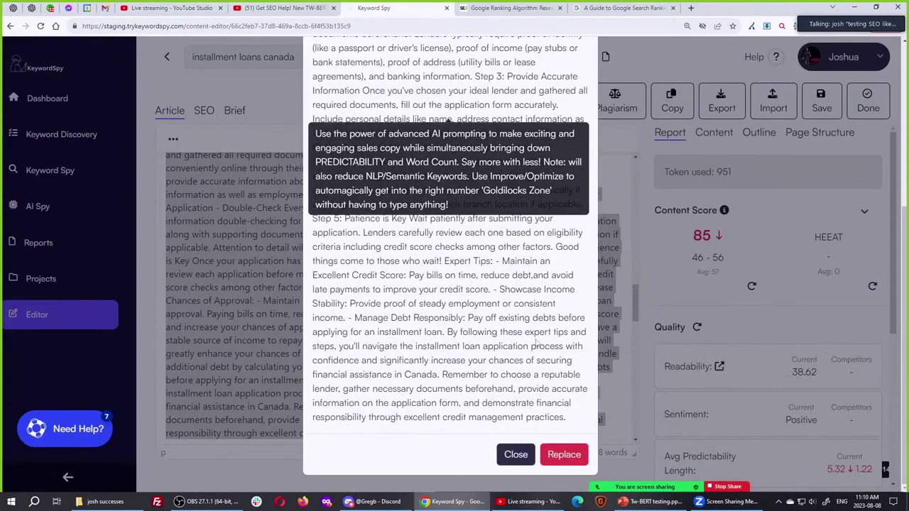
left_click(564, 455)
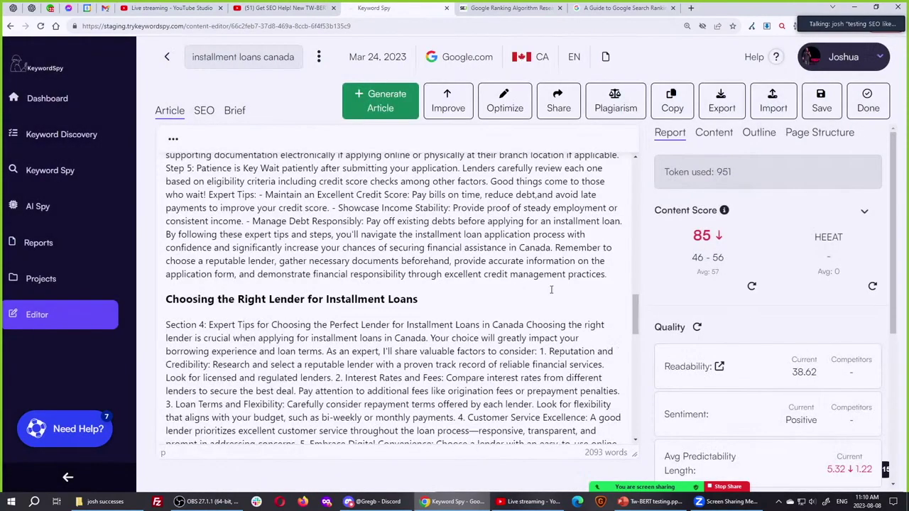
- Zoom out and refresh the content score and quality scores for the 2093-word article
key("ctrl+minus")
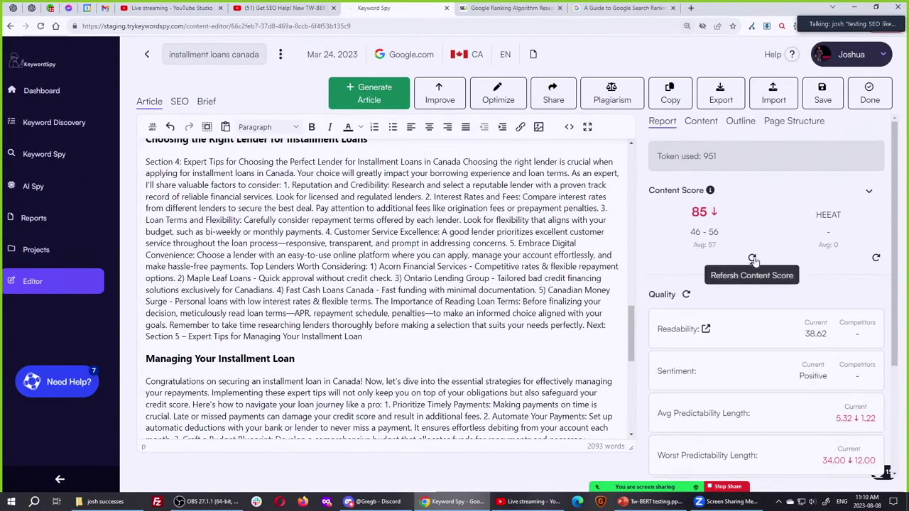
left_click(753, 259)
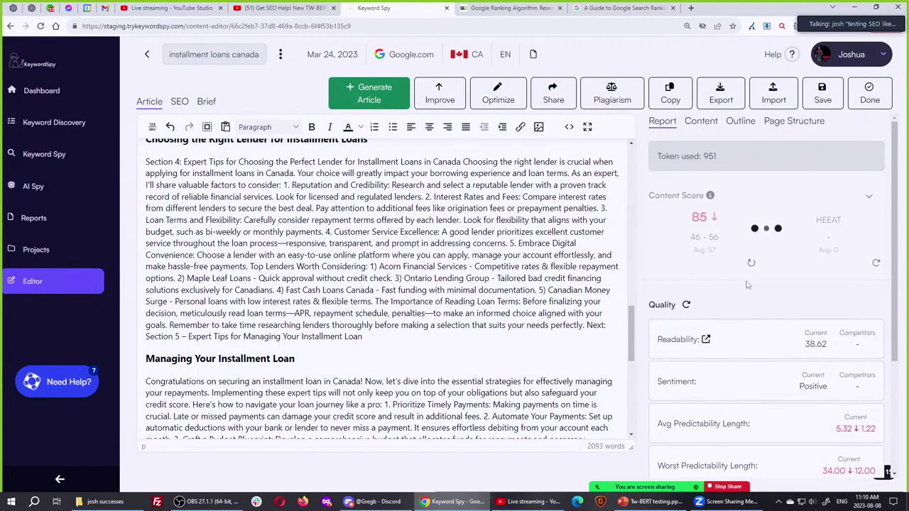
left_click(687, 305)
scroll(737, 336, "down", 2)
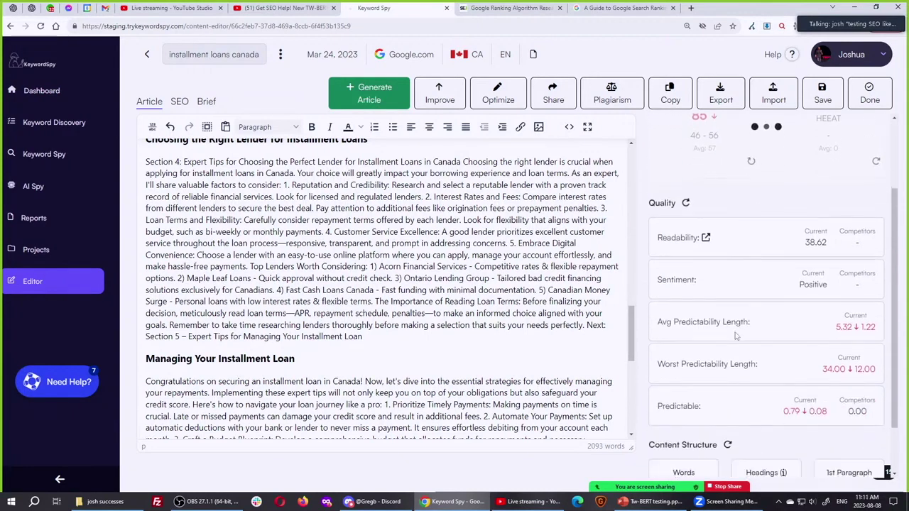
scroll(736, 336, "up", 2)
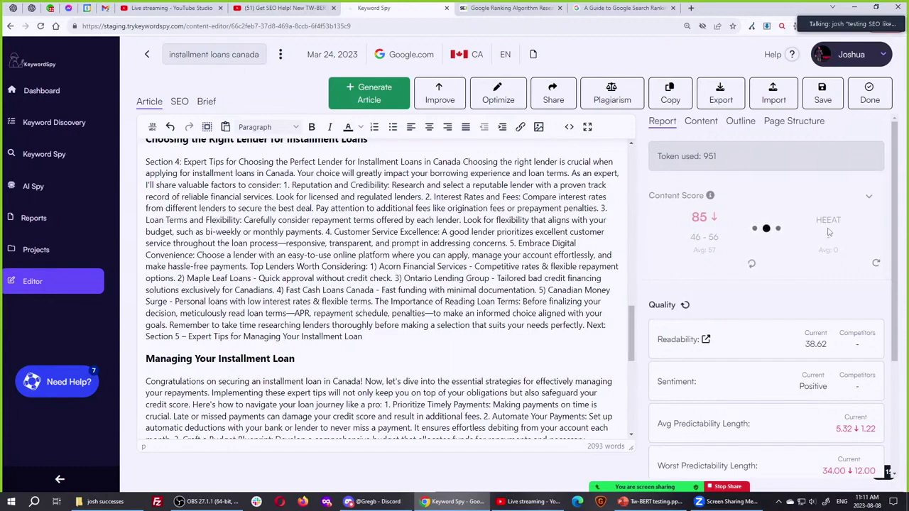
scroll(737, 271, "down", 1)
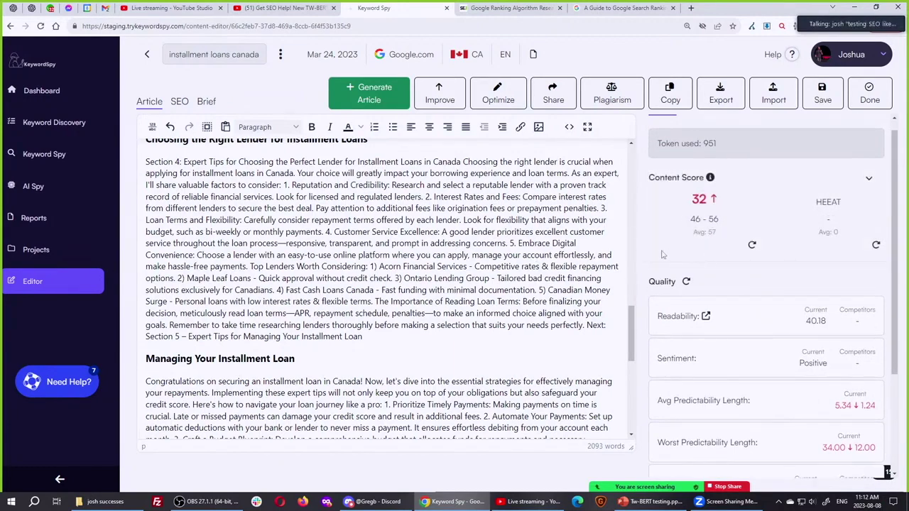
scroll(441, 307, "down", 7)
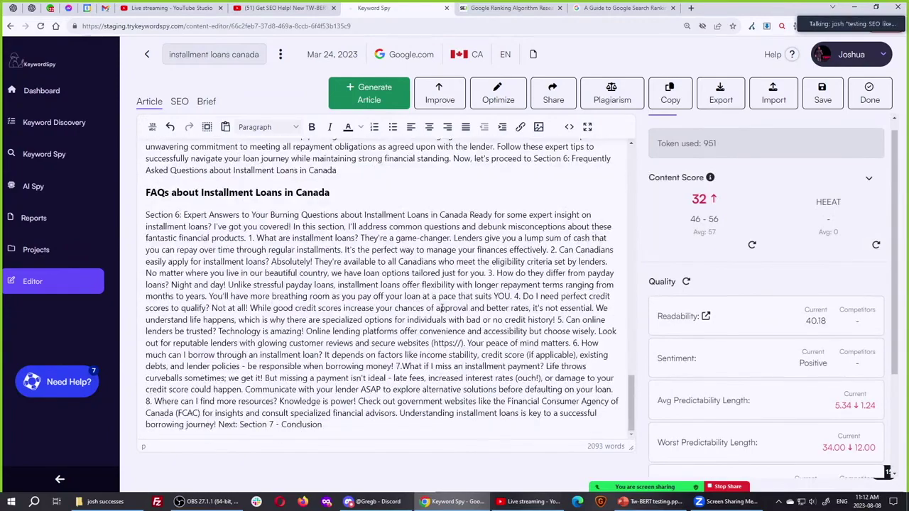
scroll(441, 307, "up", 8)
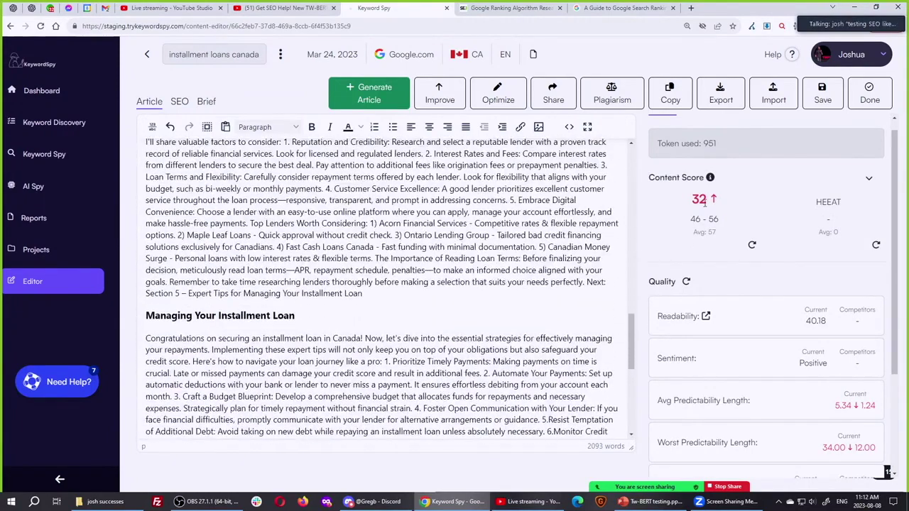
triple_click(697, 220)
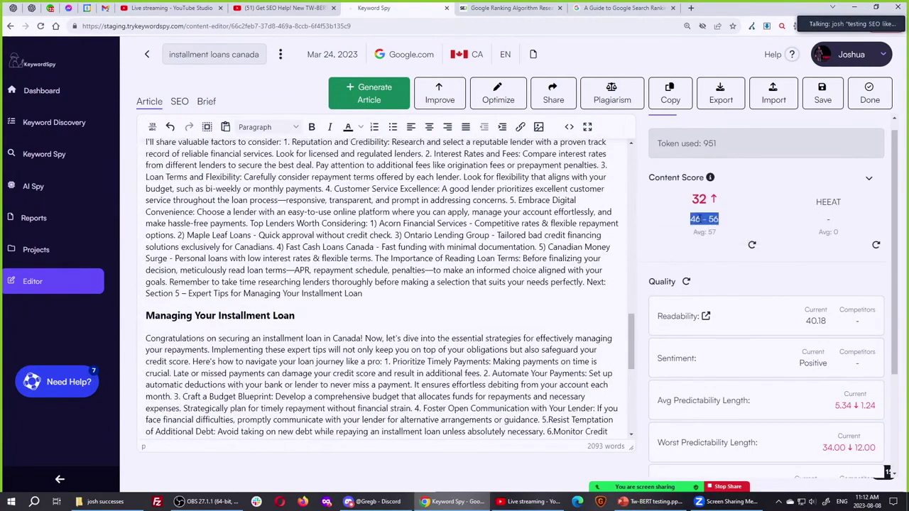
double_click(711, 232)
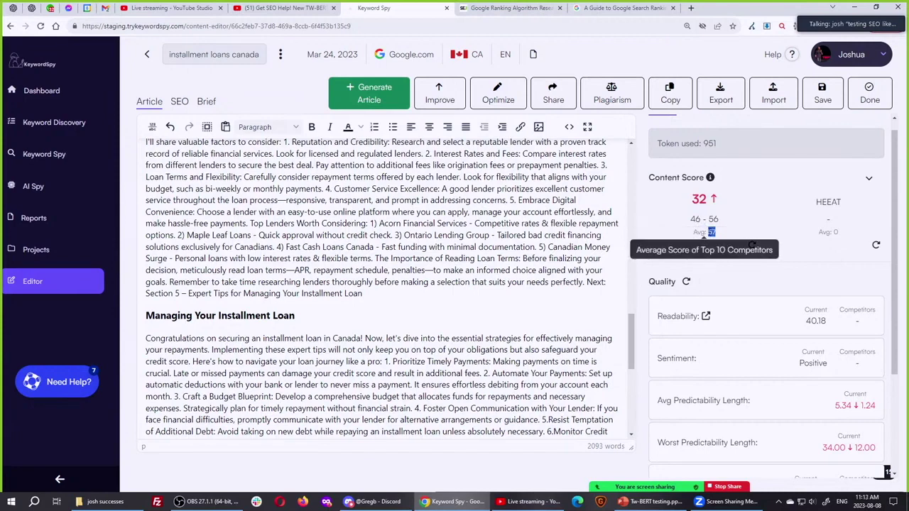
triple_click(704, 232)
left_click(701, 221)
double_click(712, 234)
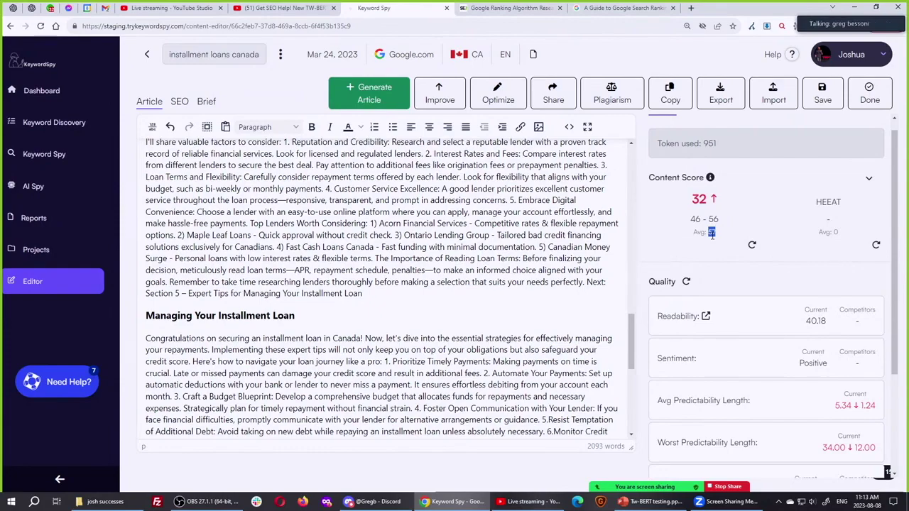
- Select the Section 4 paragraph, try Optimize, and dismiss the report-in-progress warning
left_click(712, 234)
scroll(603, 234, "up", 10)
scroll(446, 229, "up", 3)
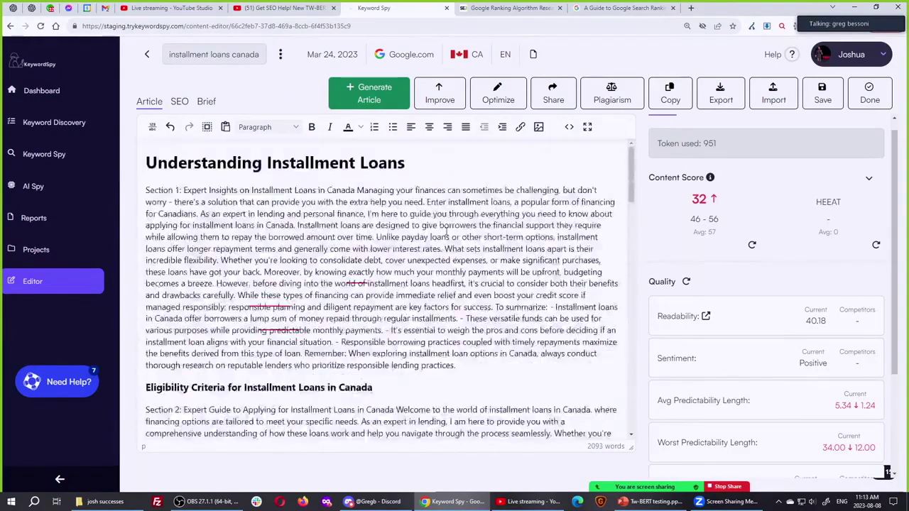
scroll(446, 231, "down", 10)
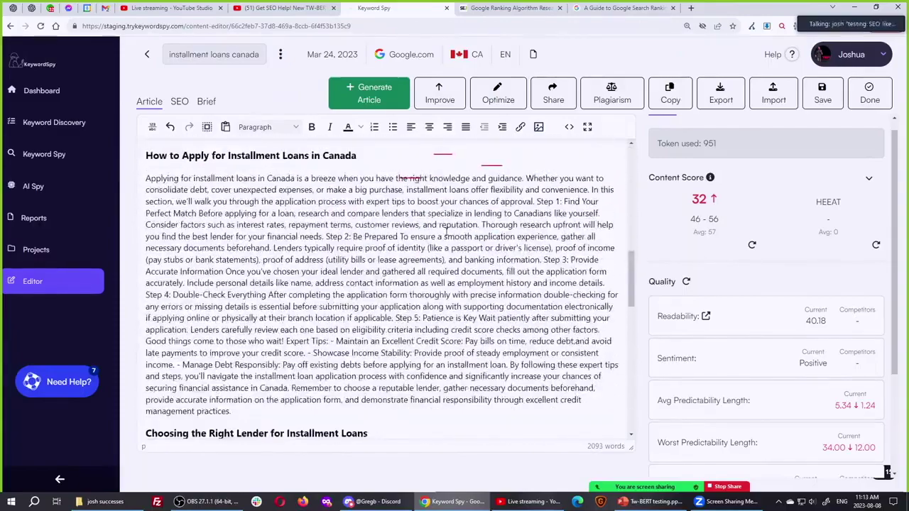
scroll(446, 232, "down", 7)
scroll(348, 243, "up", 3)
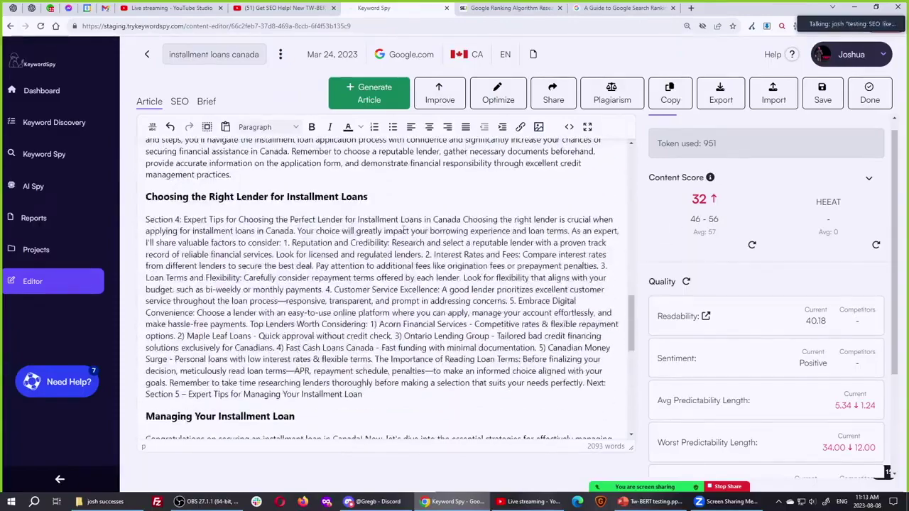
triple_click(348, 243)
left_click(497, 98)
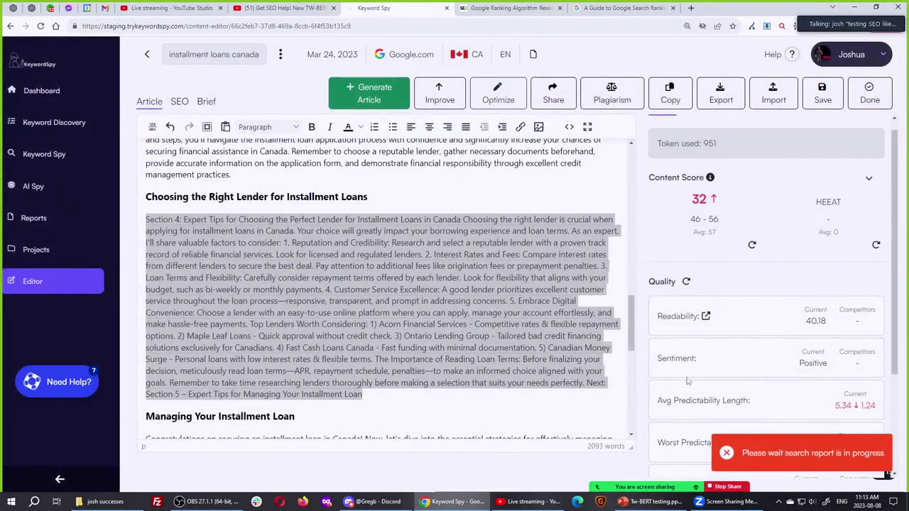
left_click(727, 452)
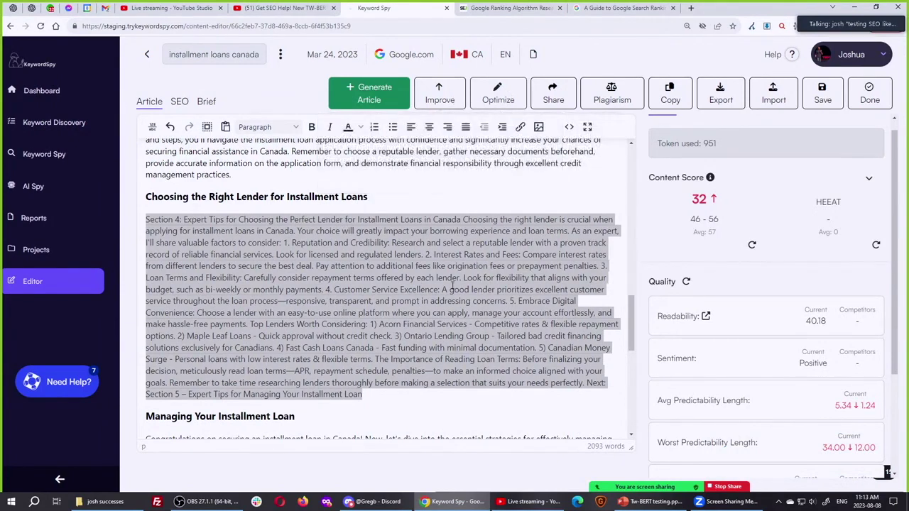
- Mark the 46 - 56 target score range, then show the article's SEO snippet details
left_click(849, 420)
left_click(845, 420)
left_click(843, 420)
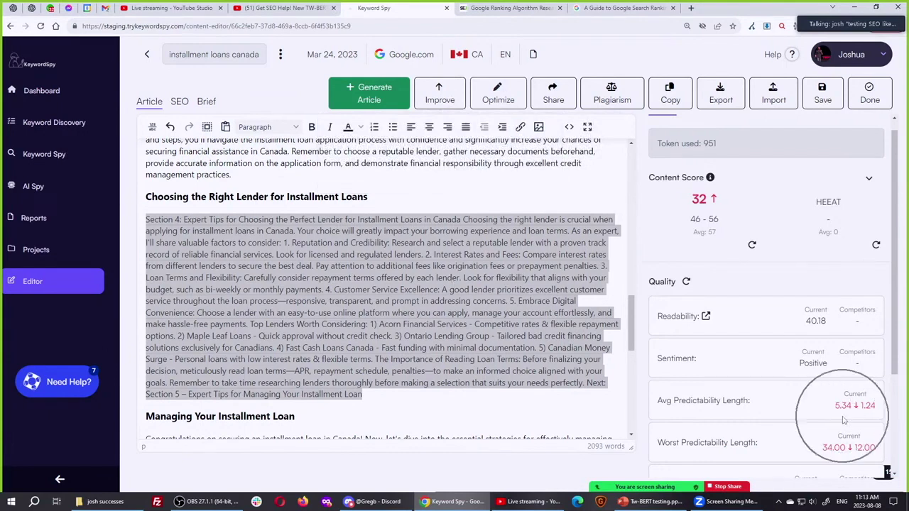
left_click(842, 418)
left_click(702, 216)
left_click(701, 215)
left_click(699, 213)
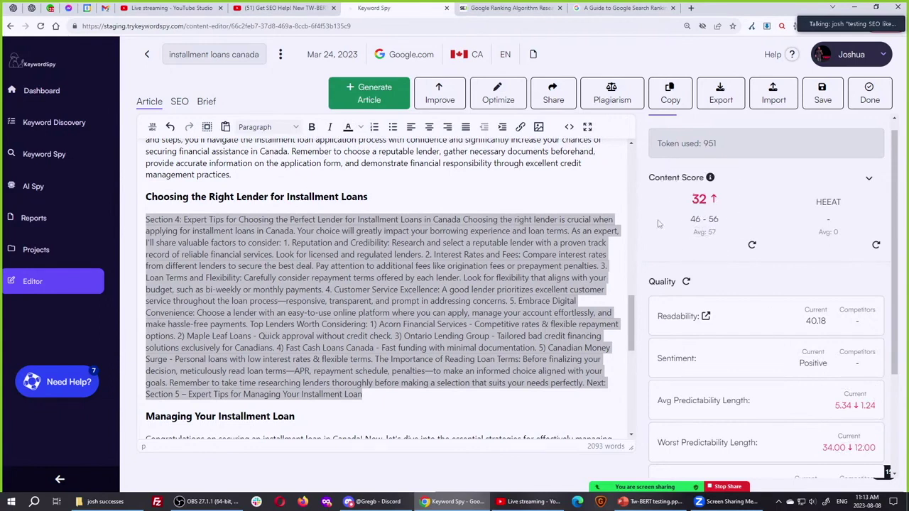
triple_click(698, 220)
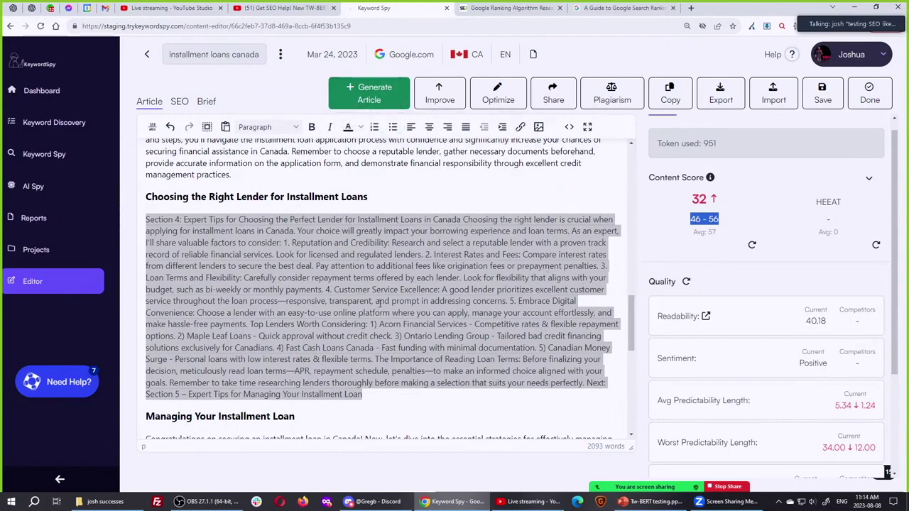
scroll(398, 270, "up", 15)
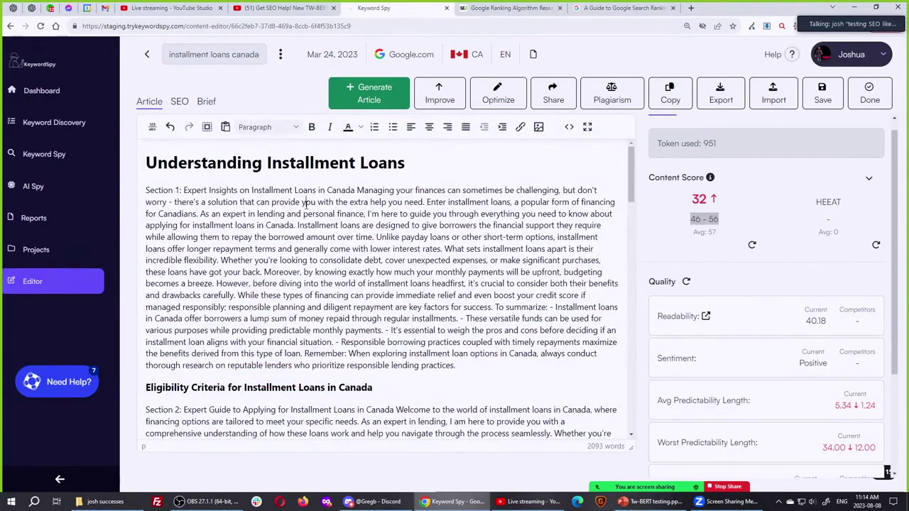
left_click(179, 101)
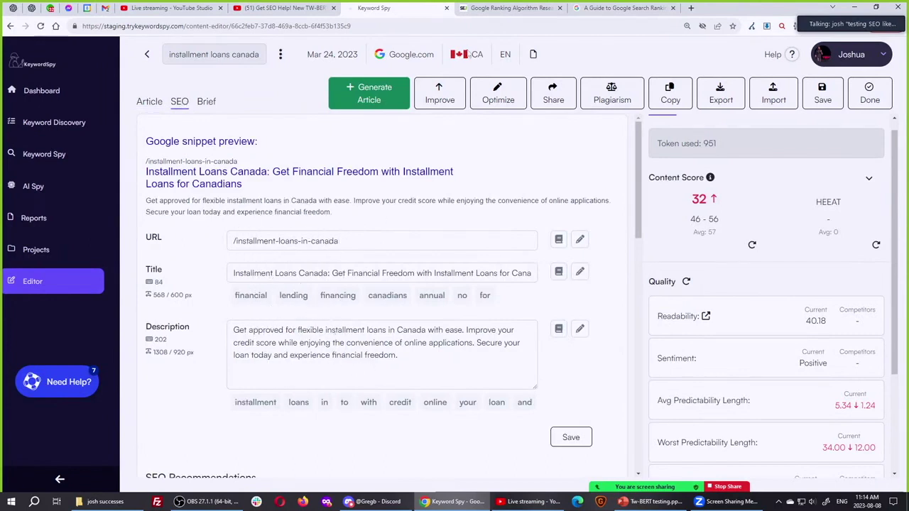
left_click(510, 8)
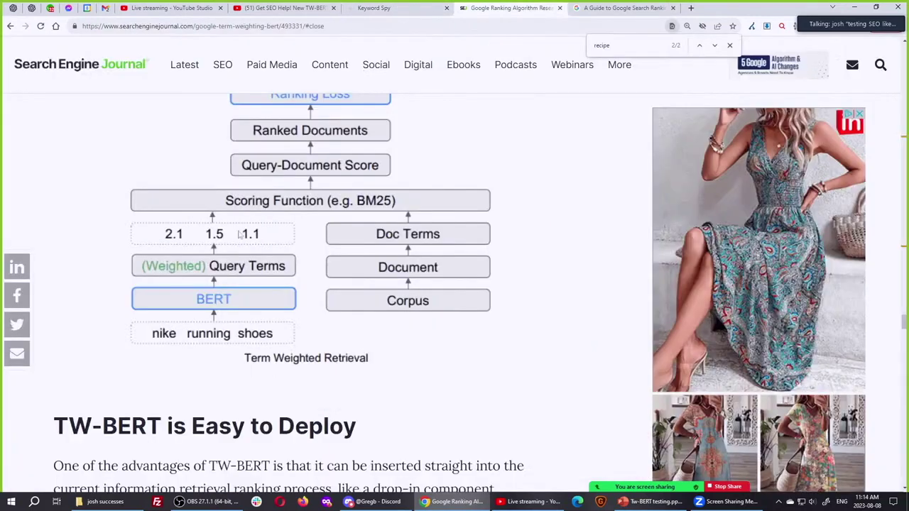
left_click(213, 303)
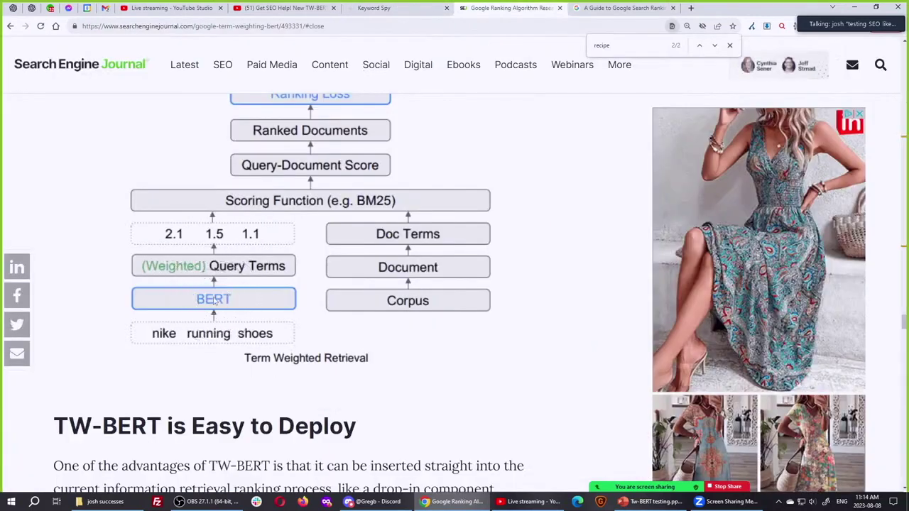
left_click(228, 245)
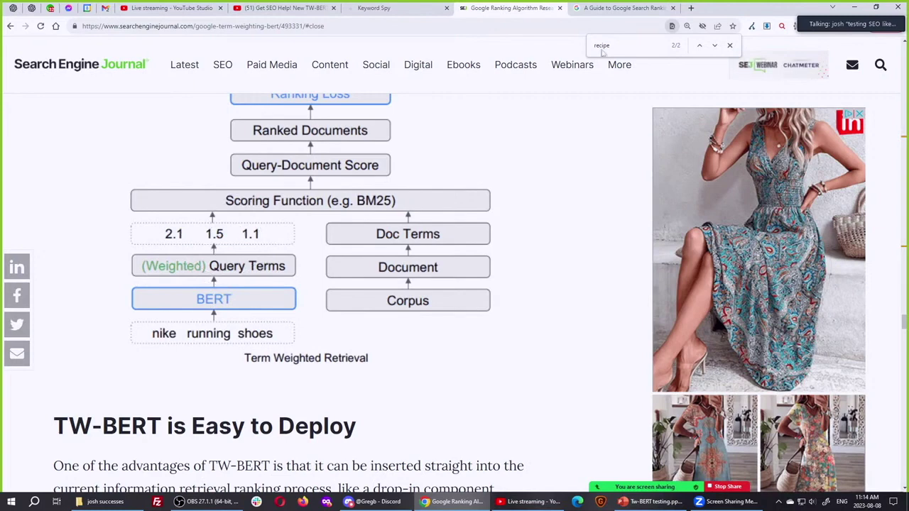
left_click(383, 8)
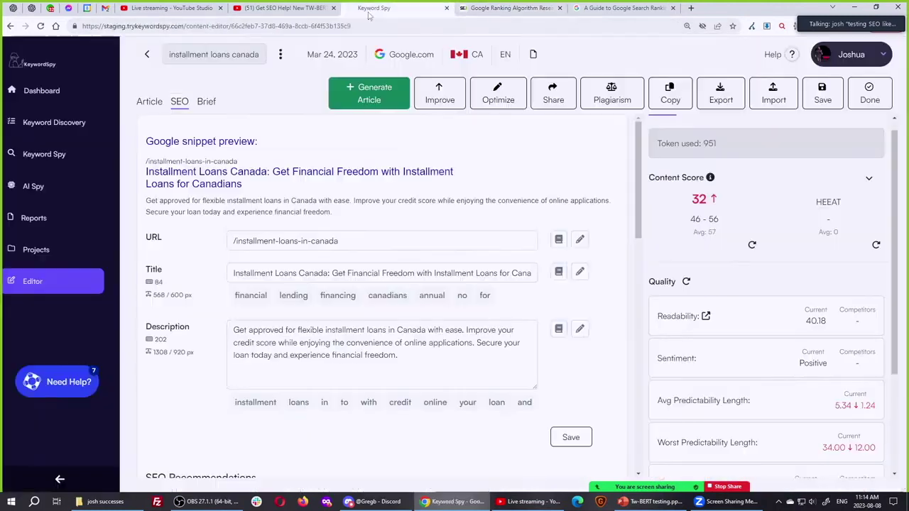
- Open the installment loans canada keyword report and view its Results table of word scores
left_click(533, 54)
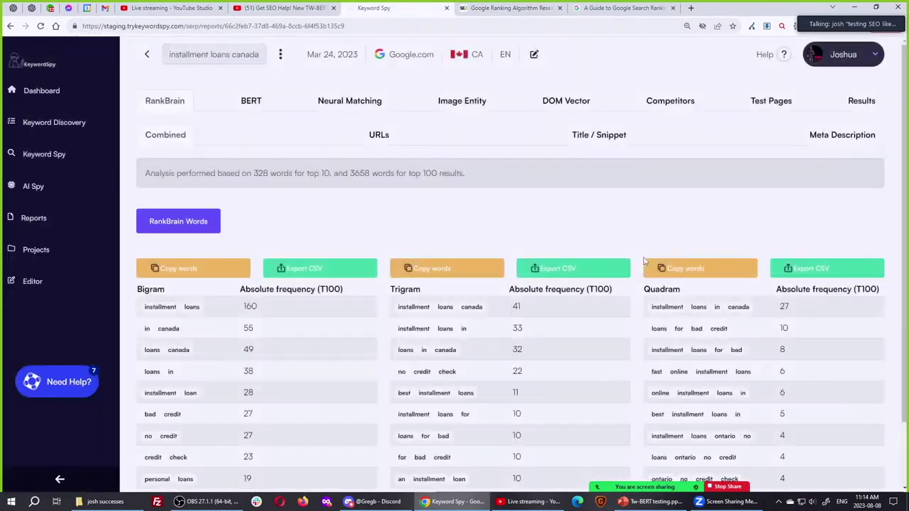
left_click(862, 101)
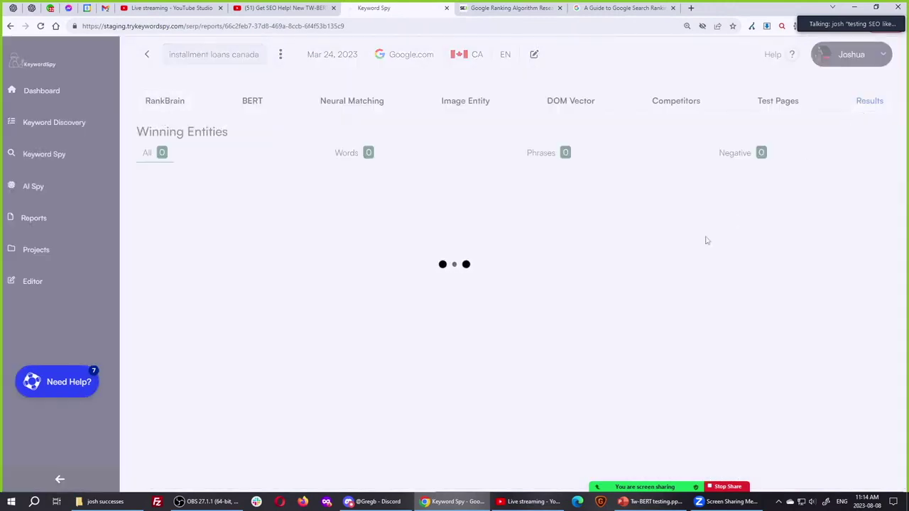
scroll(667, 248, "down", 5)
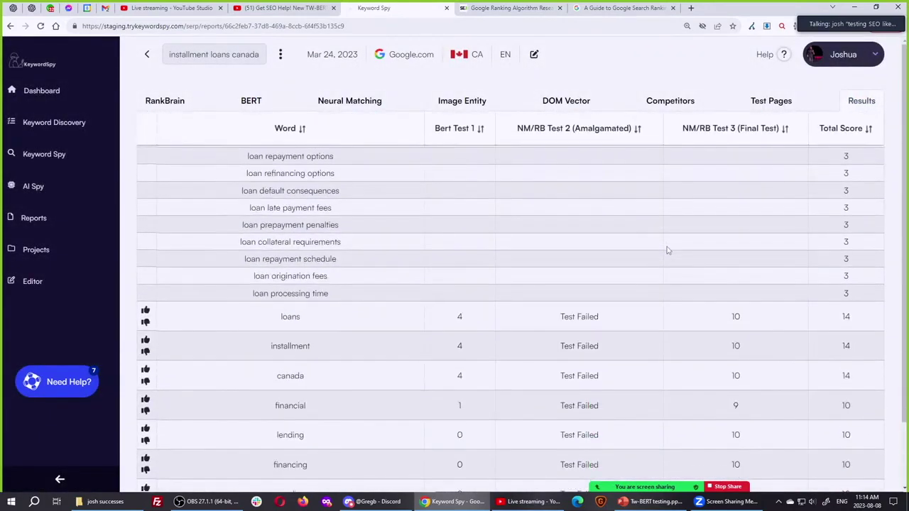